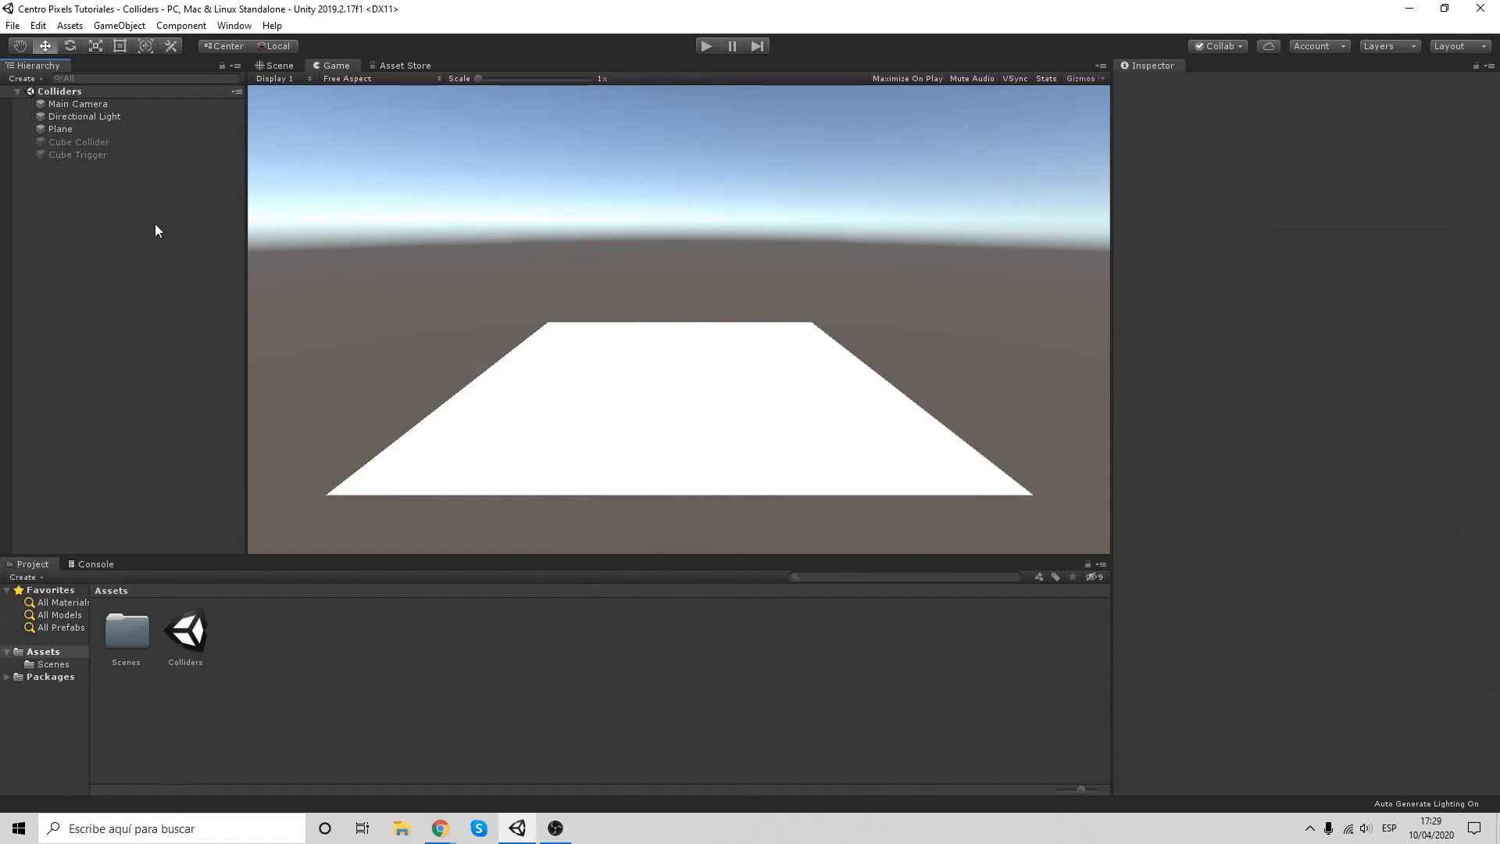
Create an empty game object in the Colliders scene
click(120, 129)
click(110, 245)
right_click(111, 246)
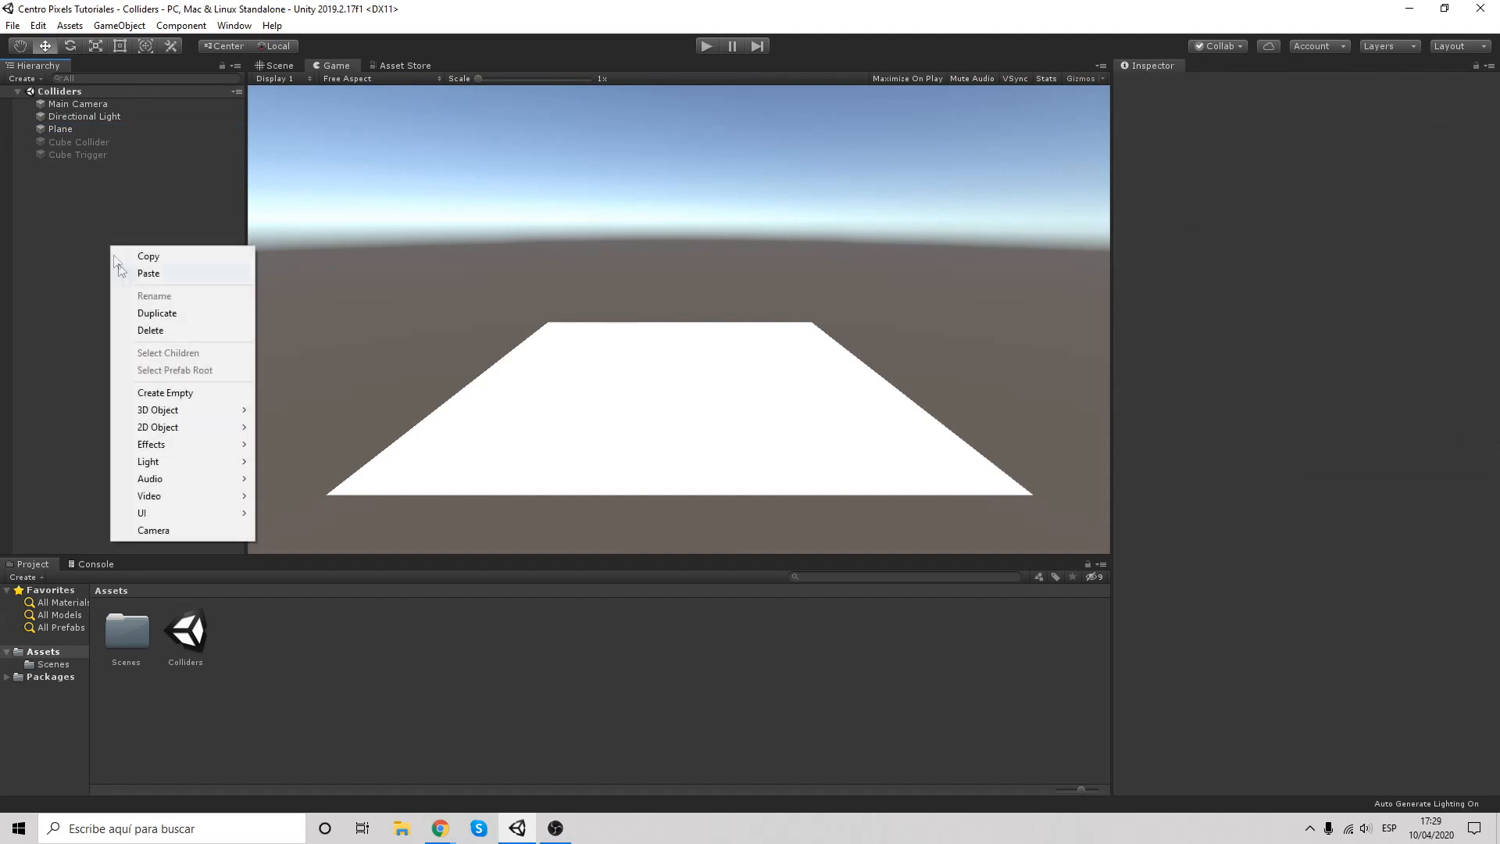
click(179, 393)
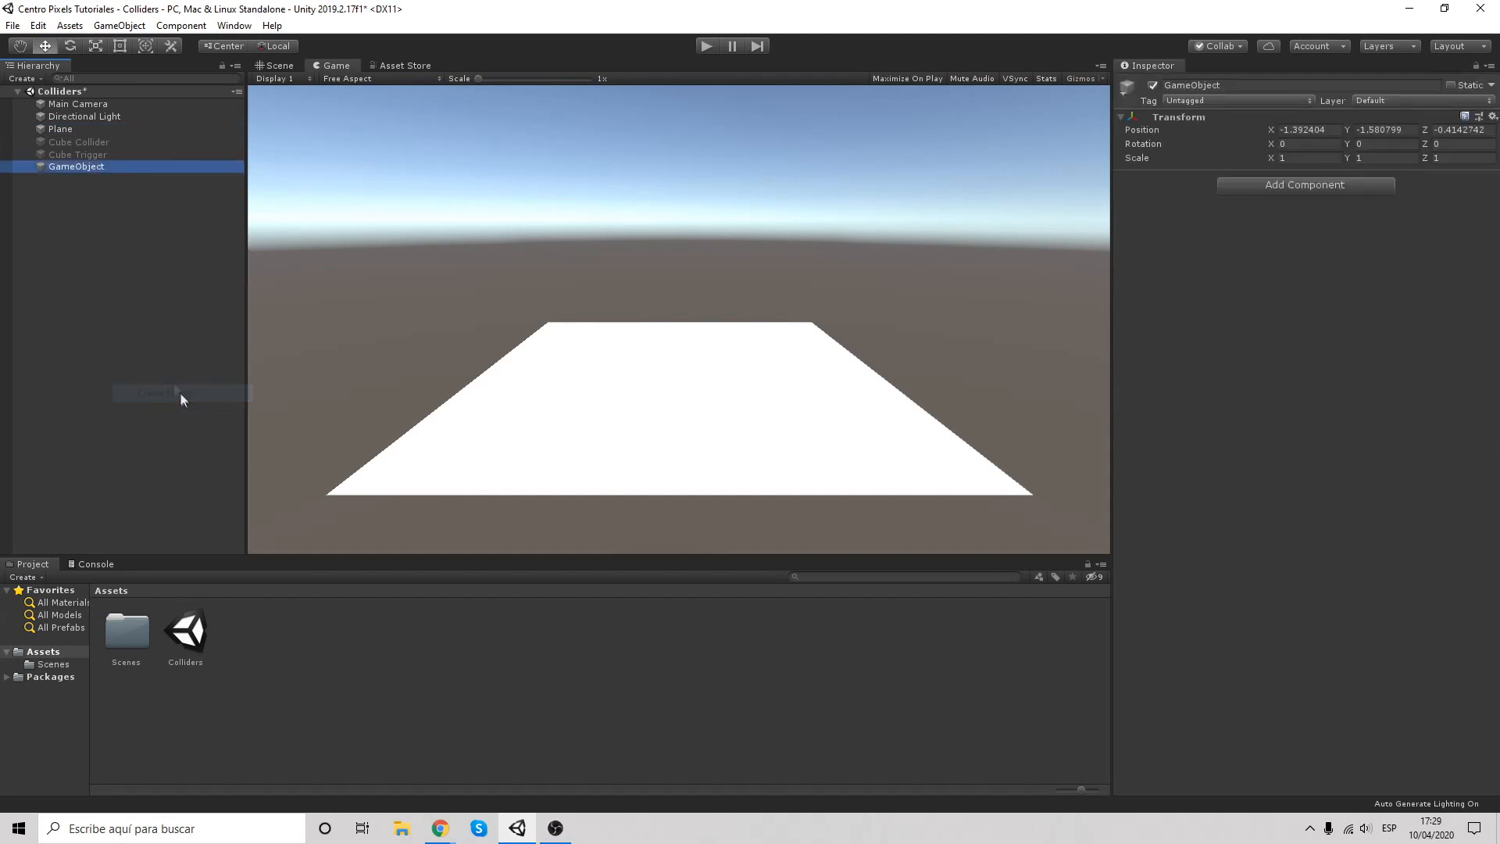
Search the components available for the empty object for "collider" and review the collider types offered
click(1293, 191)
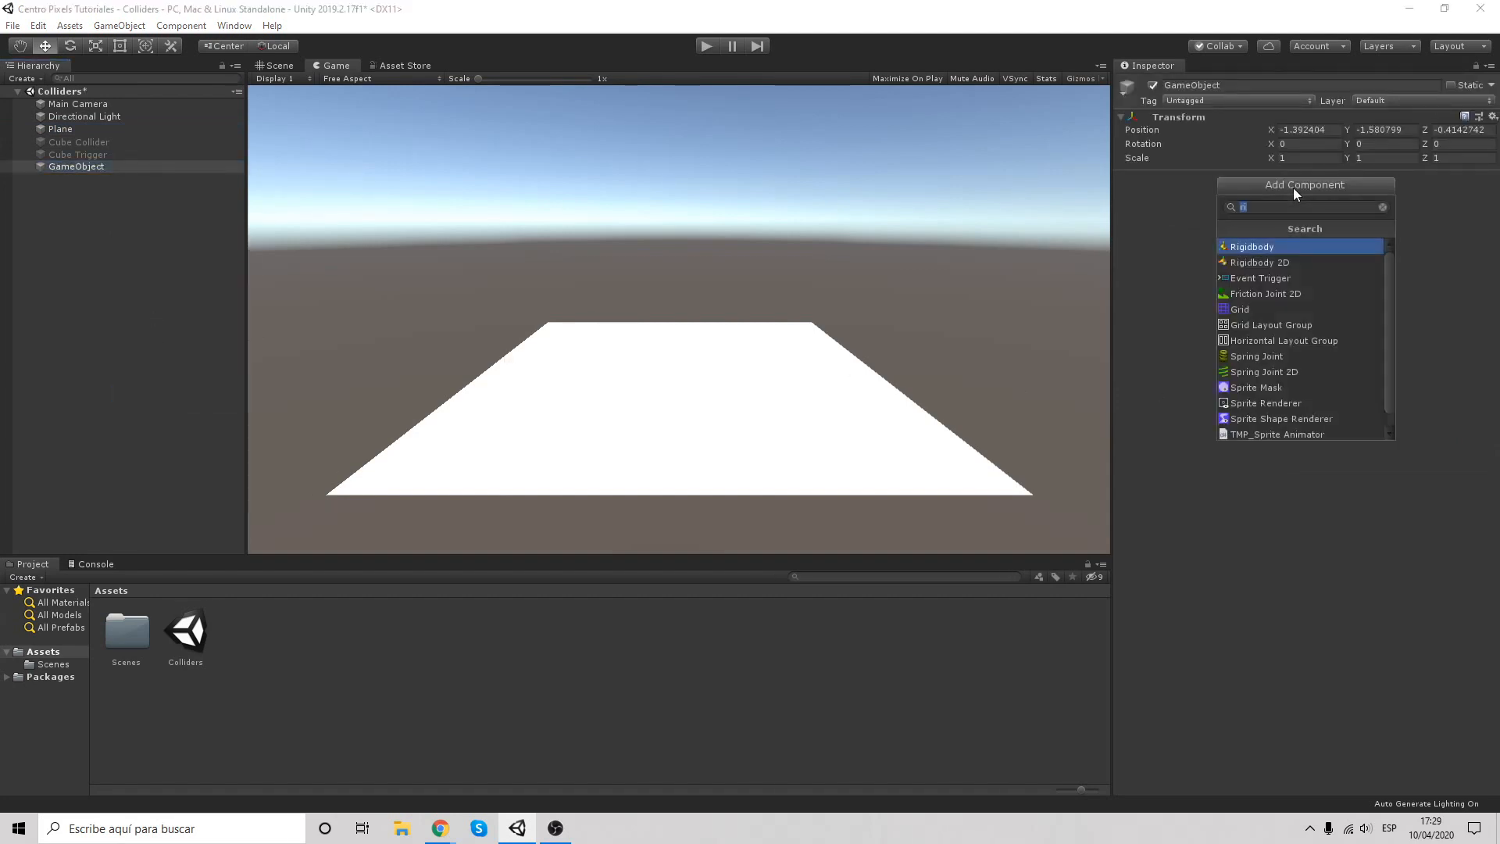
text(collide)
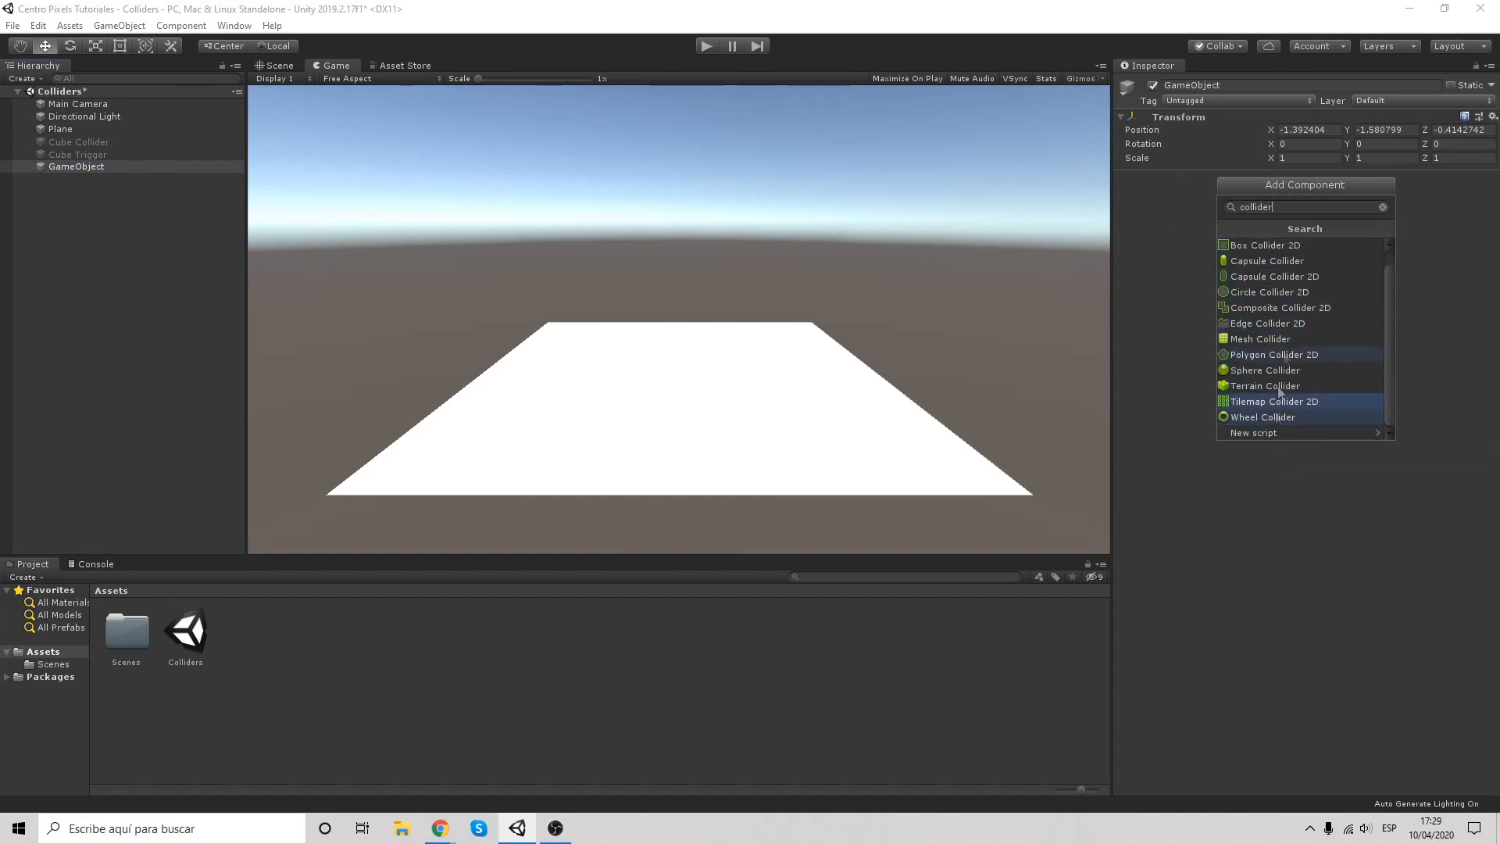
scroll(1309, 325, down, 1)
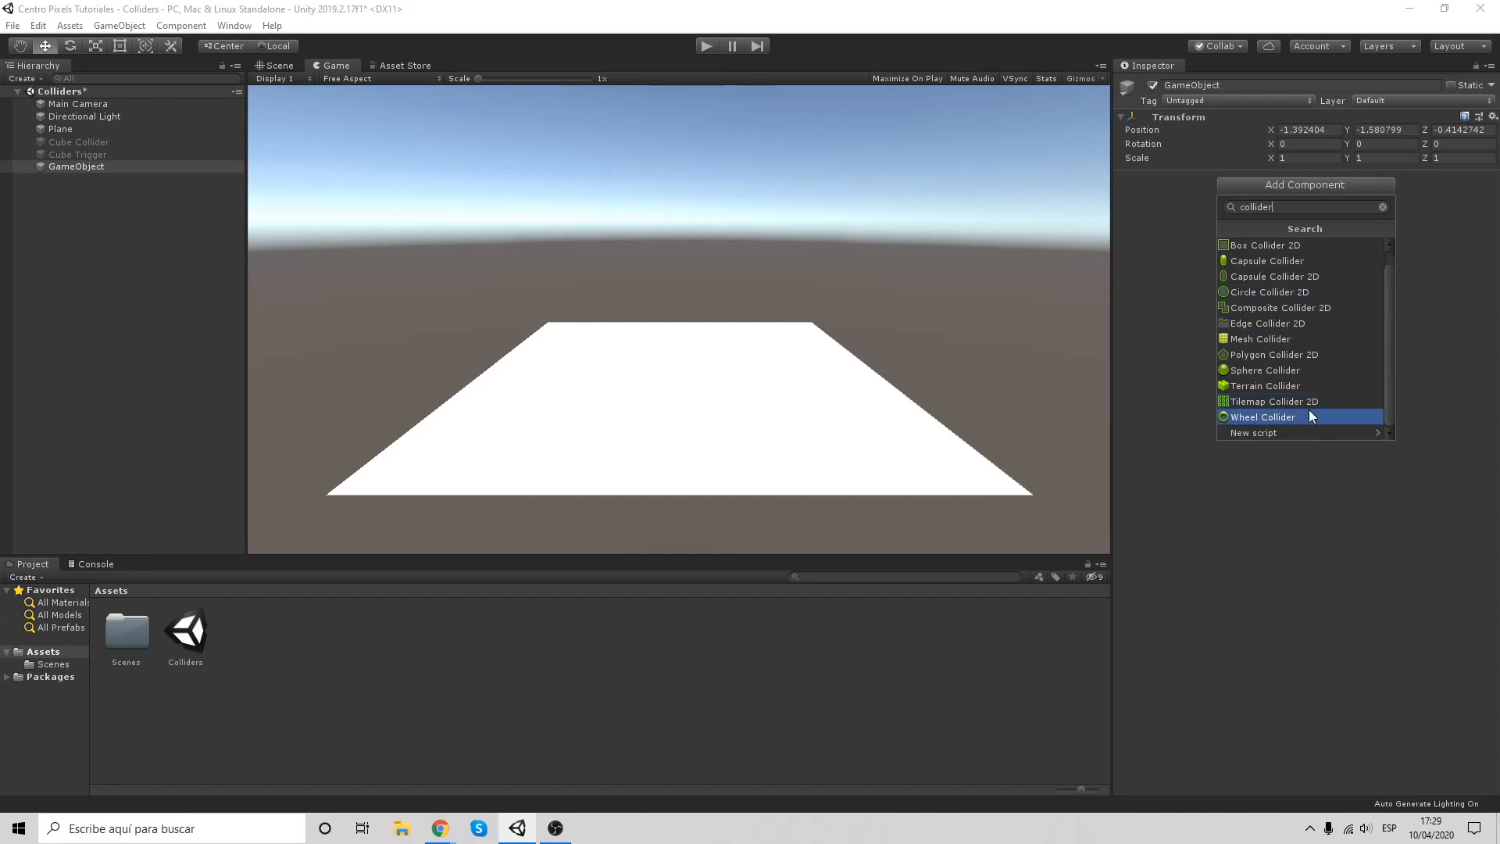
scroll(1309, 410, up, 1)
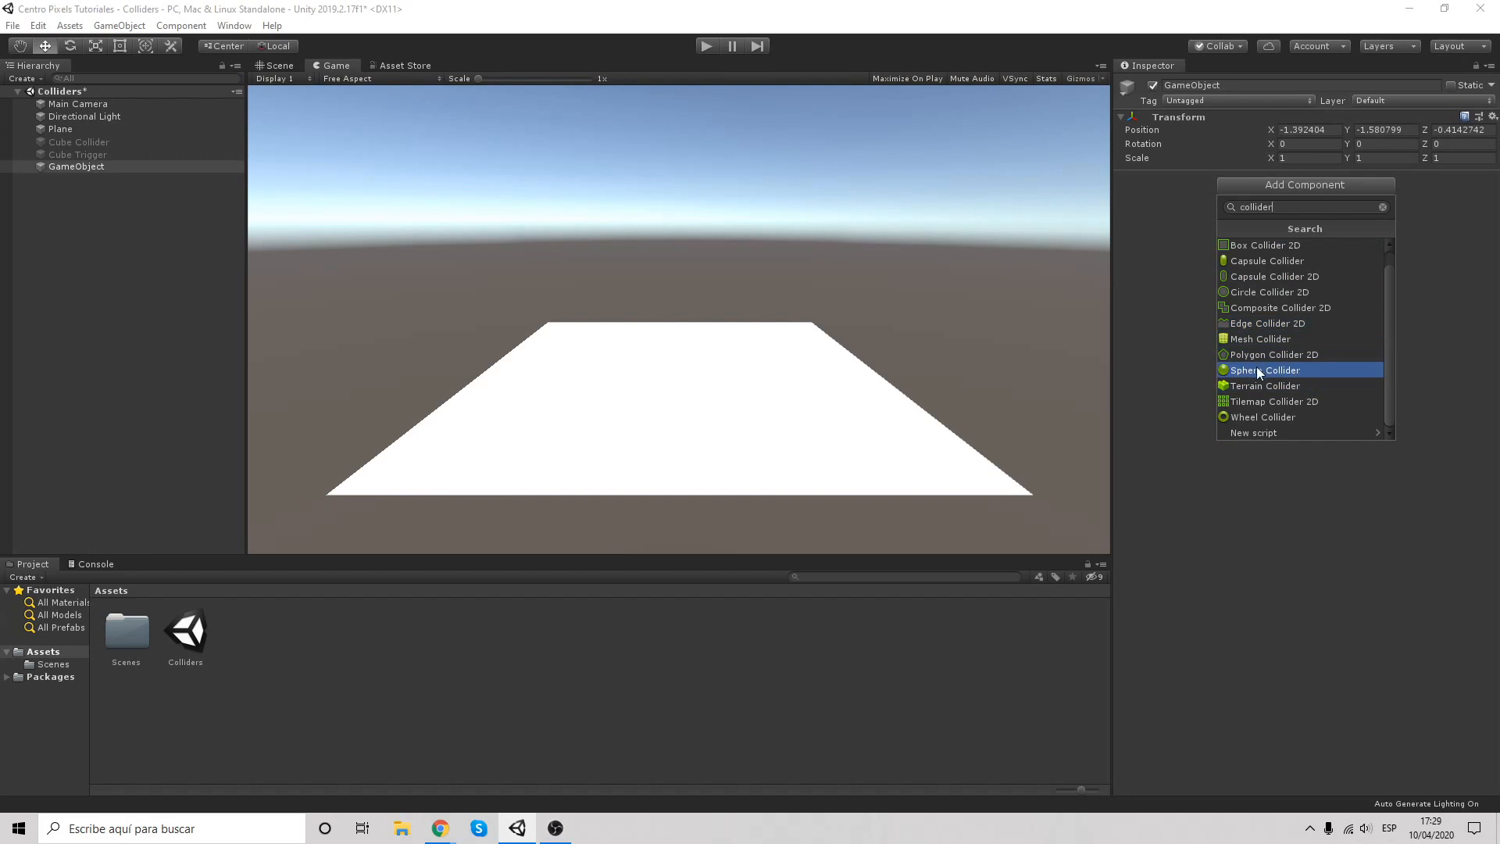
scroll(1284, 373, up, 1)
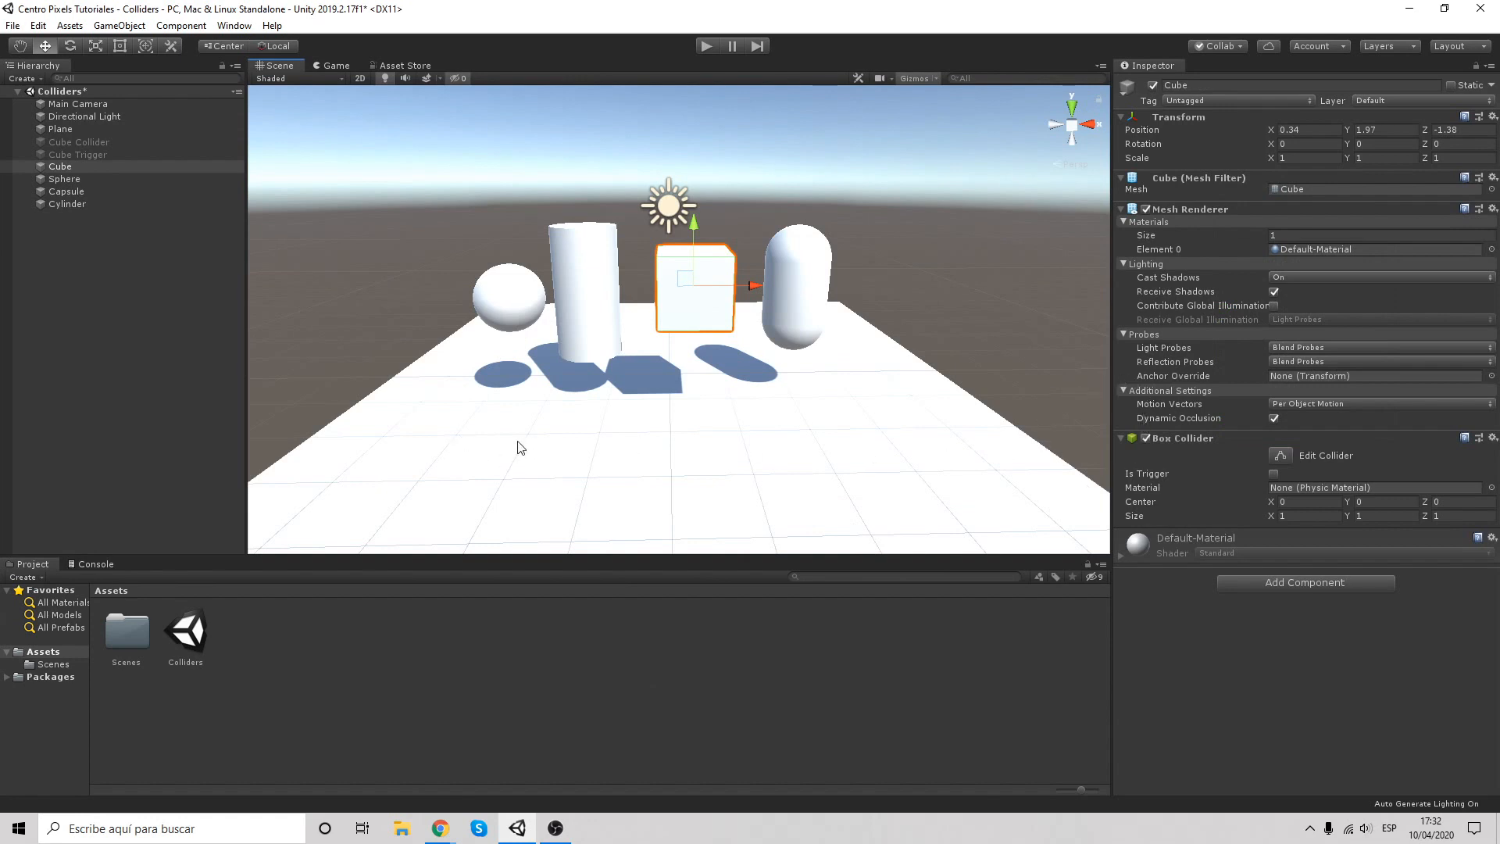
Disable the Cube's Mesh Renderer and examine its Box Collider outline from different angles
click(116, 289)
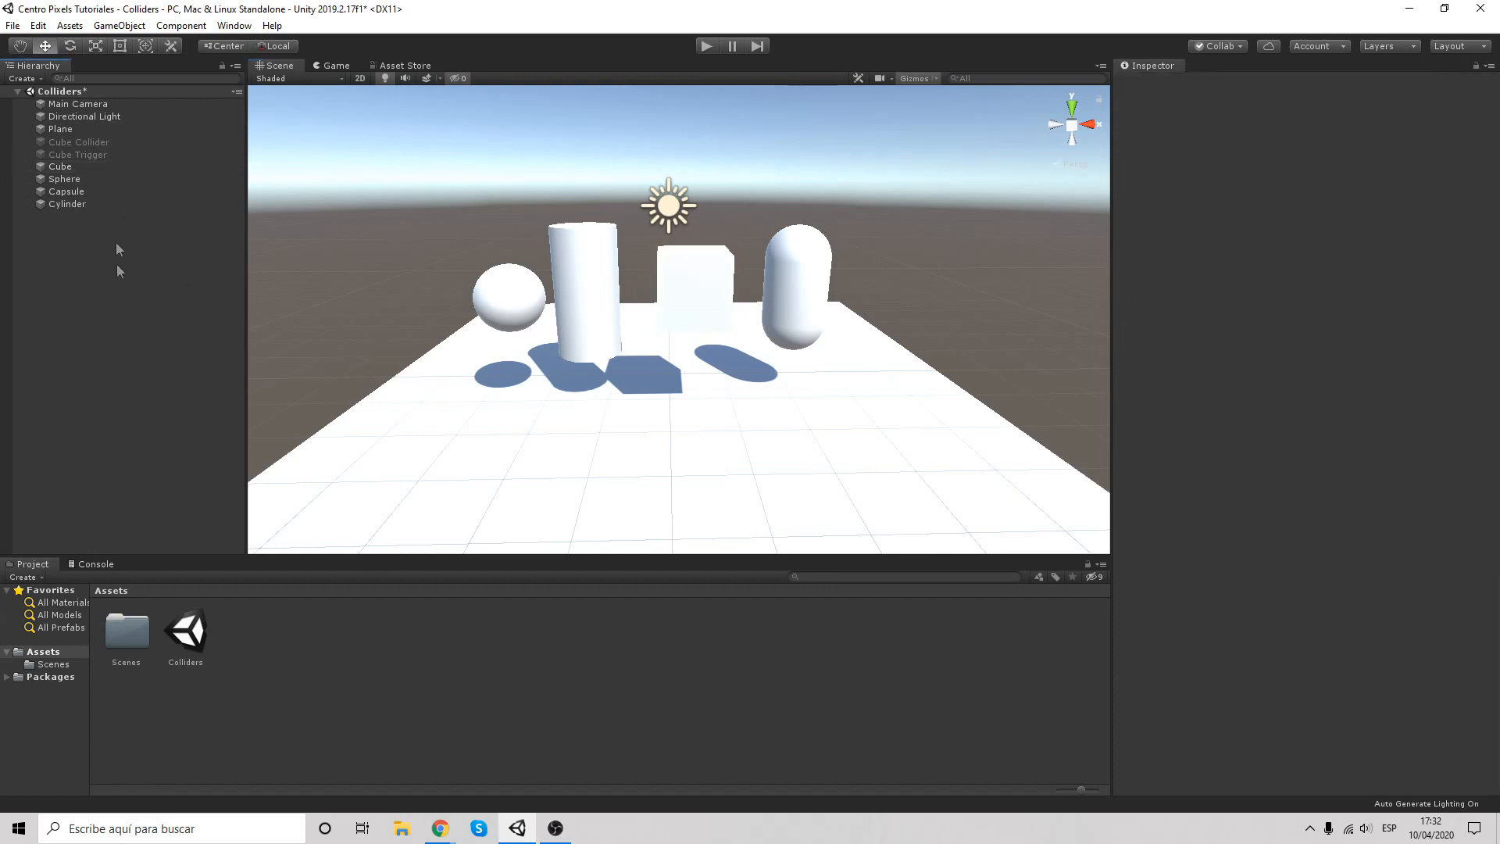
click(116, 166)
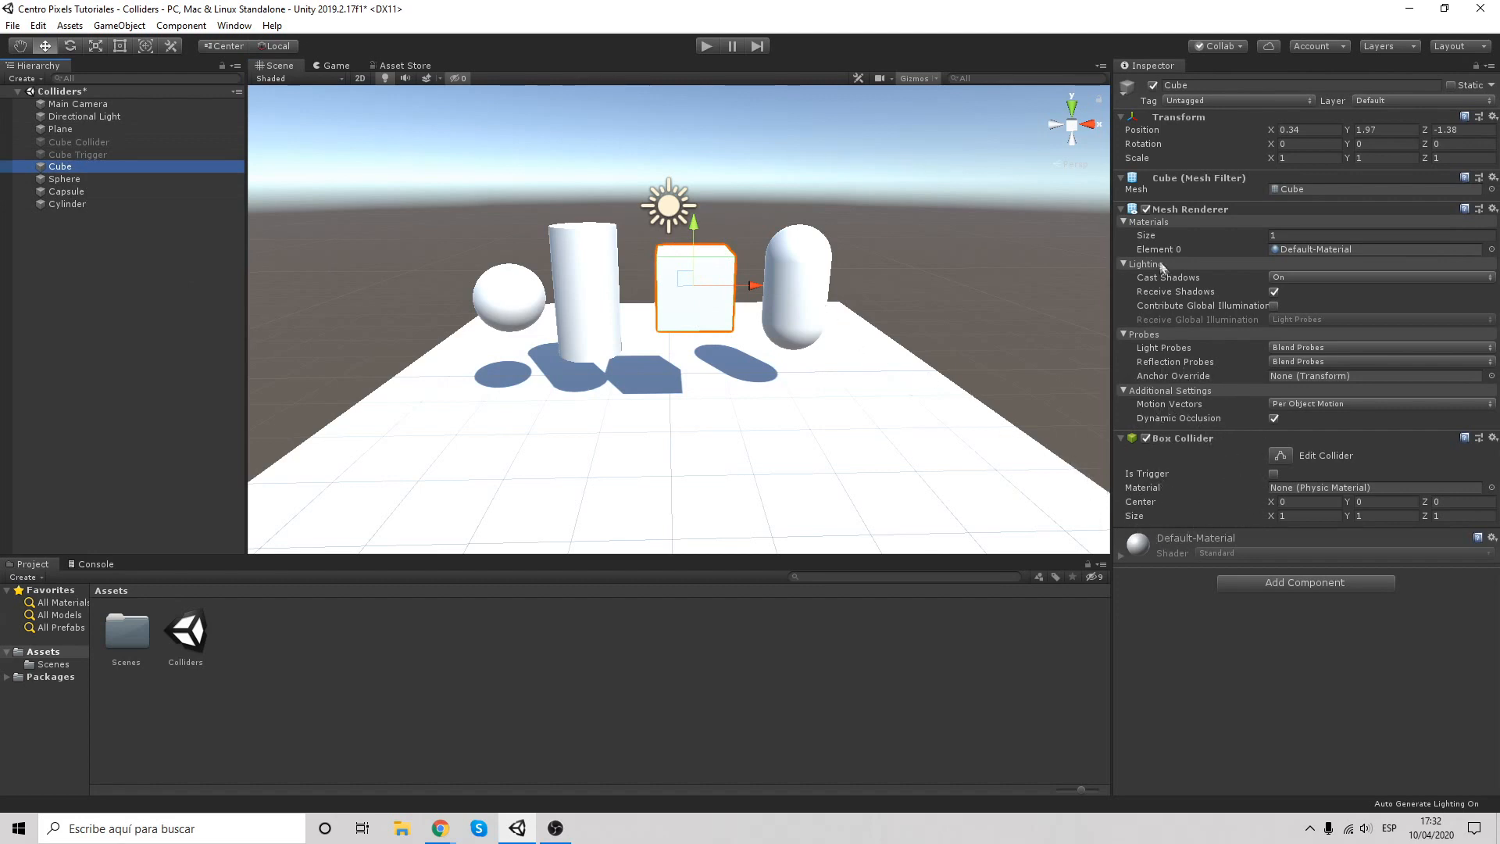
click(1146, 209)
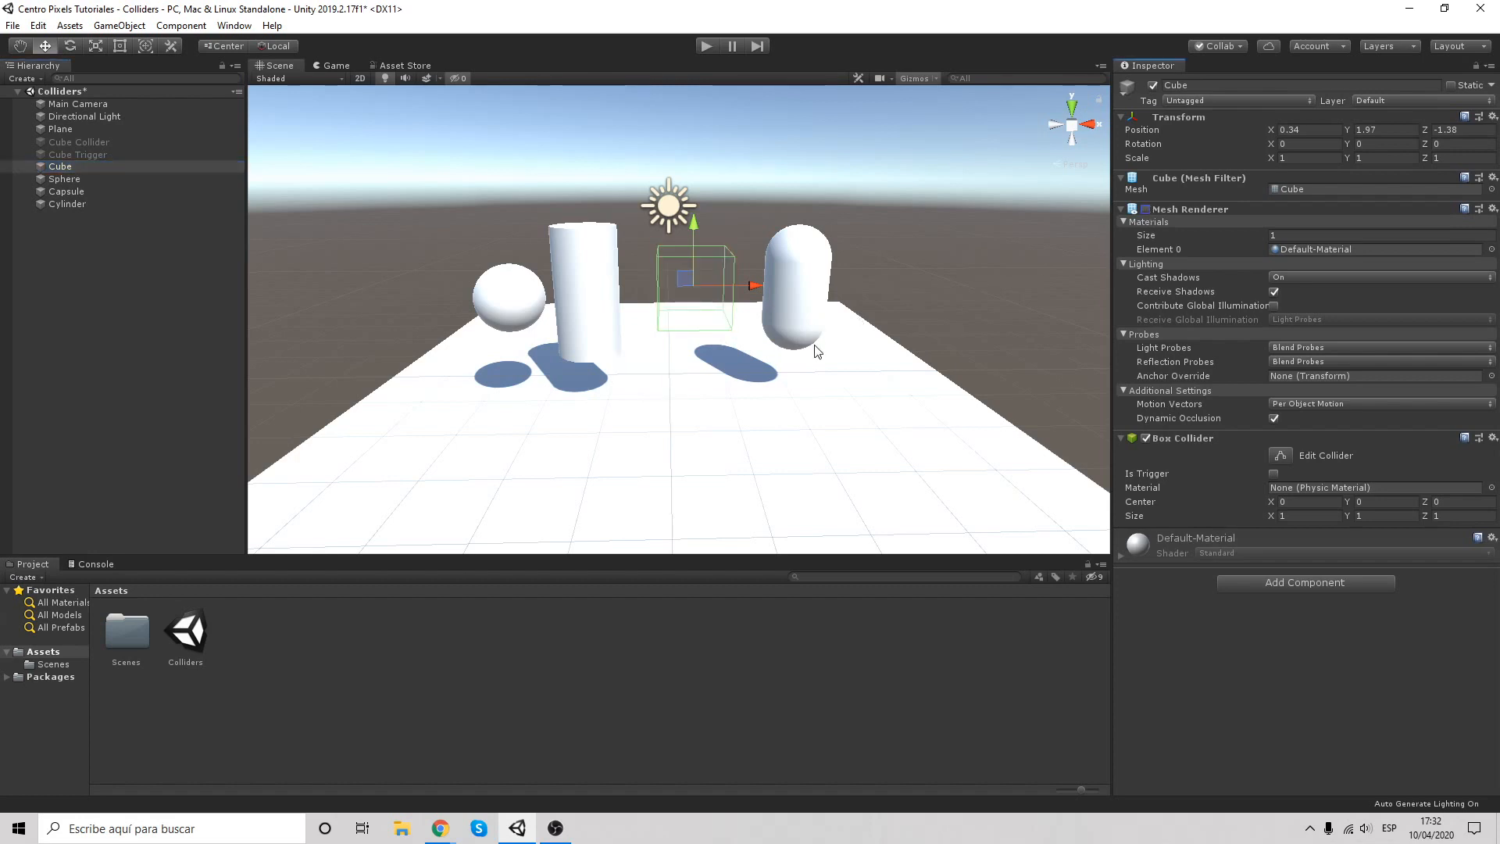
middle_drag(816, 351, 914, 417)
middle_drag(811, 424, 762, 349)
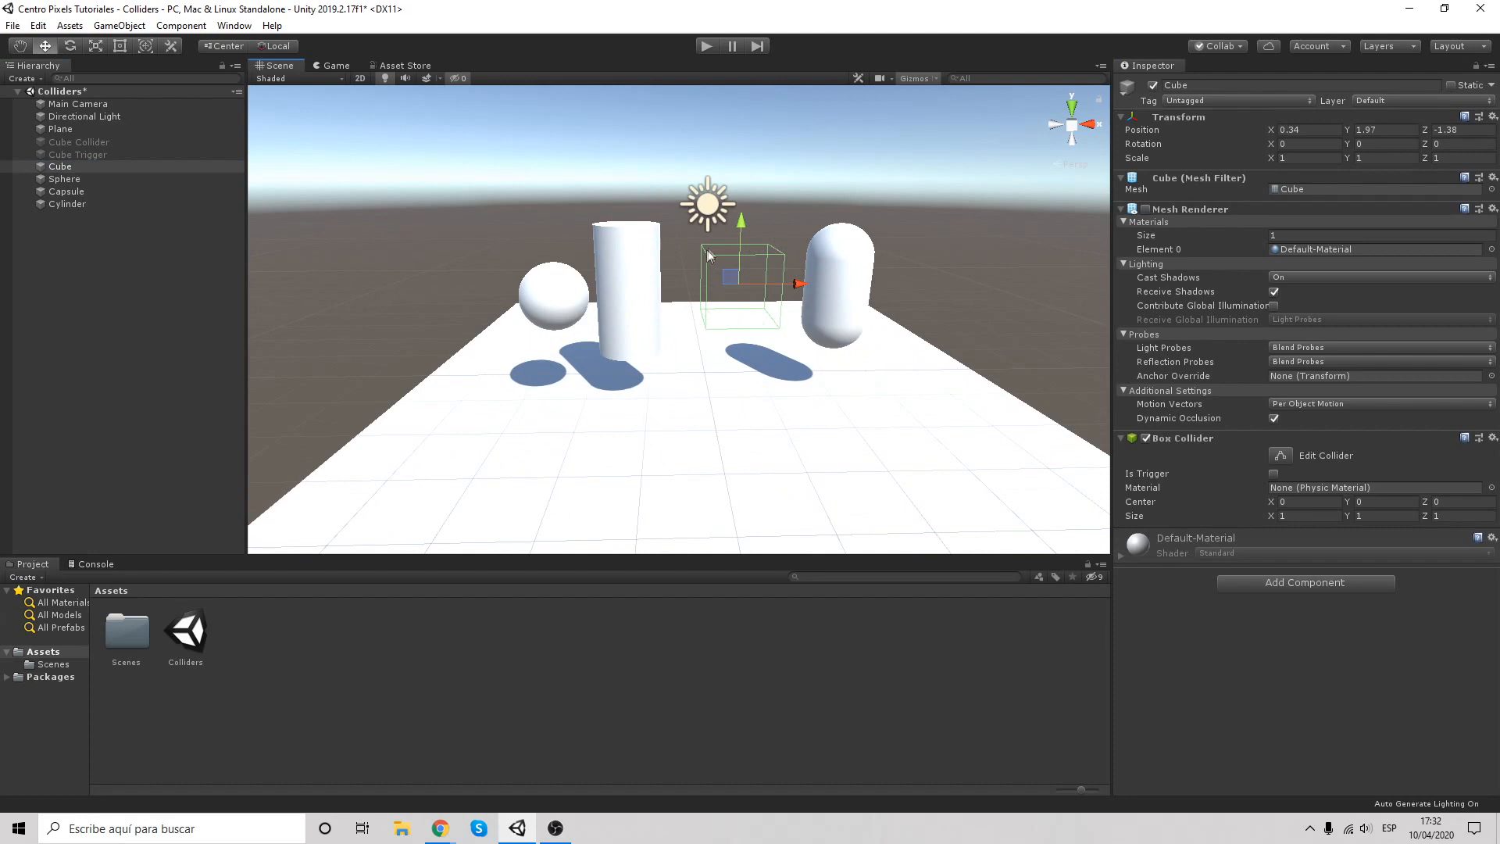
middle_drag(756, 326, 734, 407)
right_drag(691, 337, 783, 382)
middle_drag(709, 400, 732, 347)
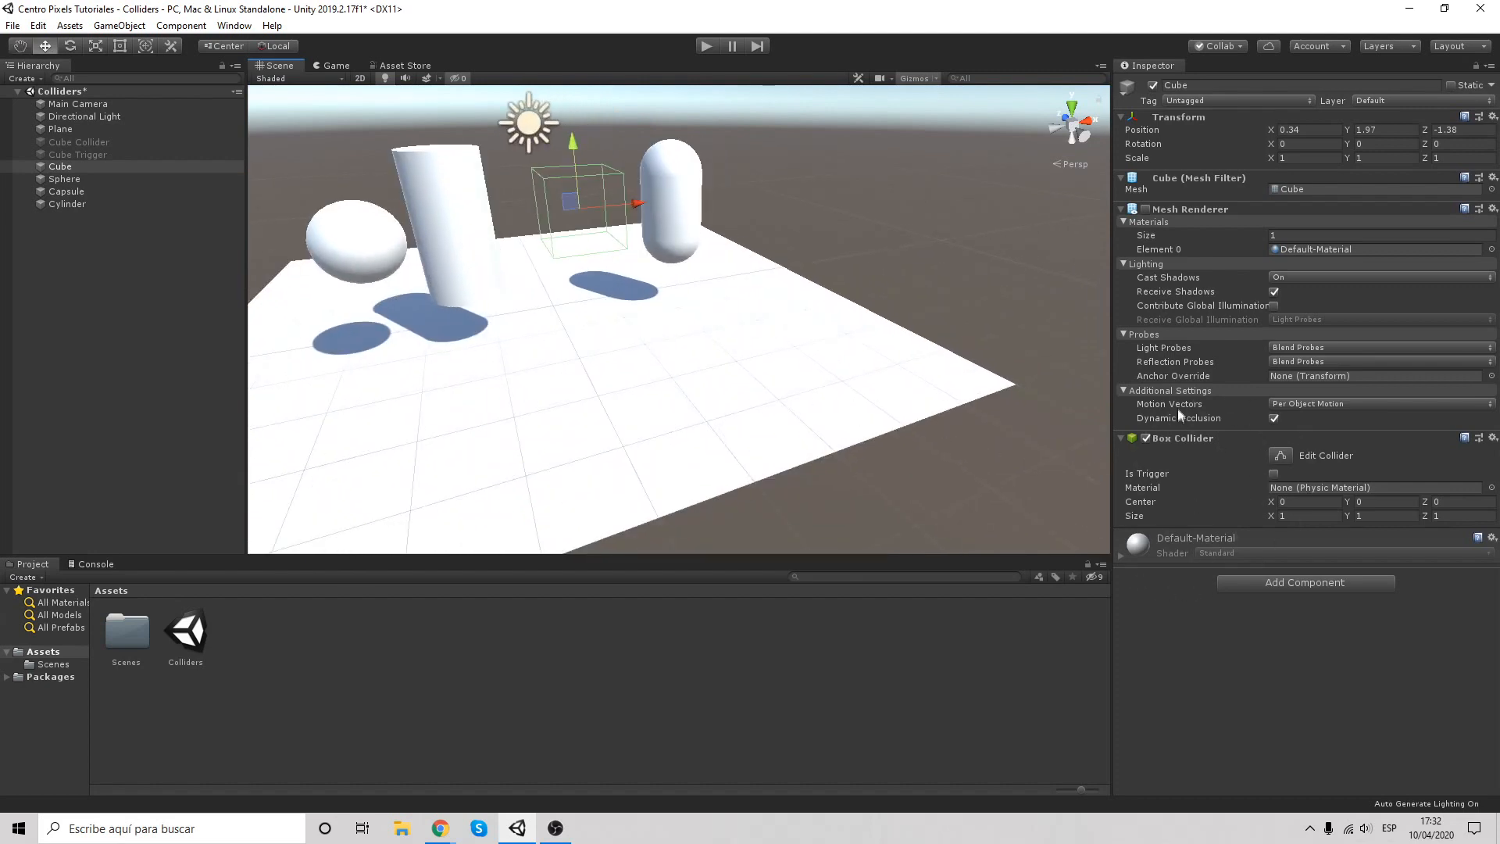
Enlarge the Cube's Box Collider with its edit handles to about 1.39 × 1.46 × 2.68
click(1281, 456)
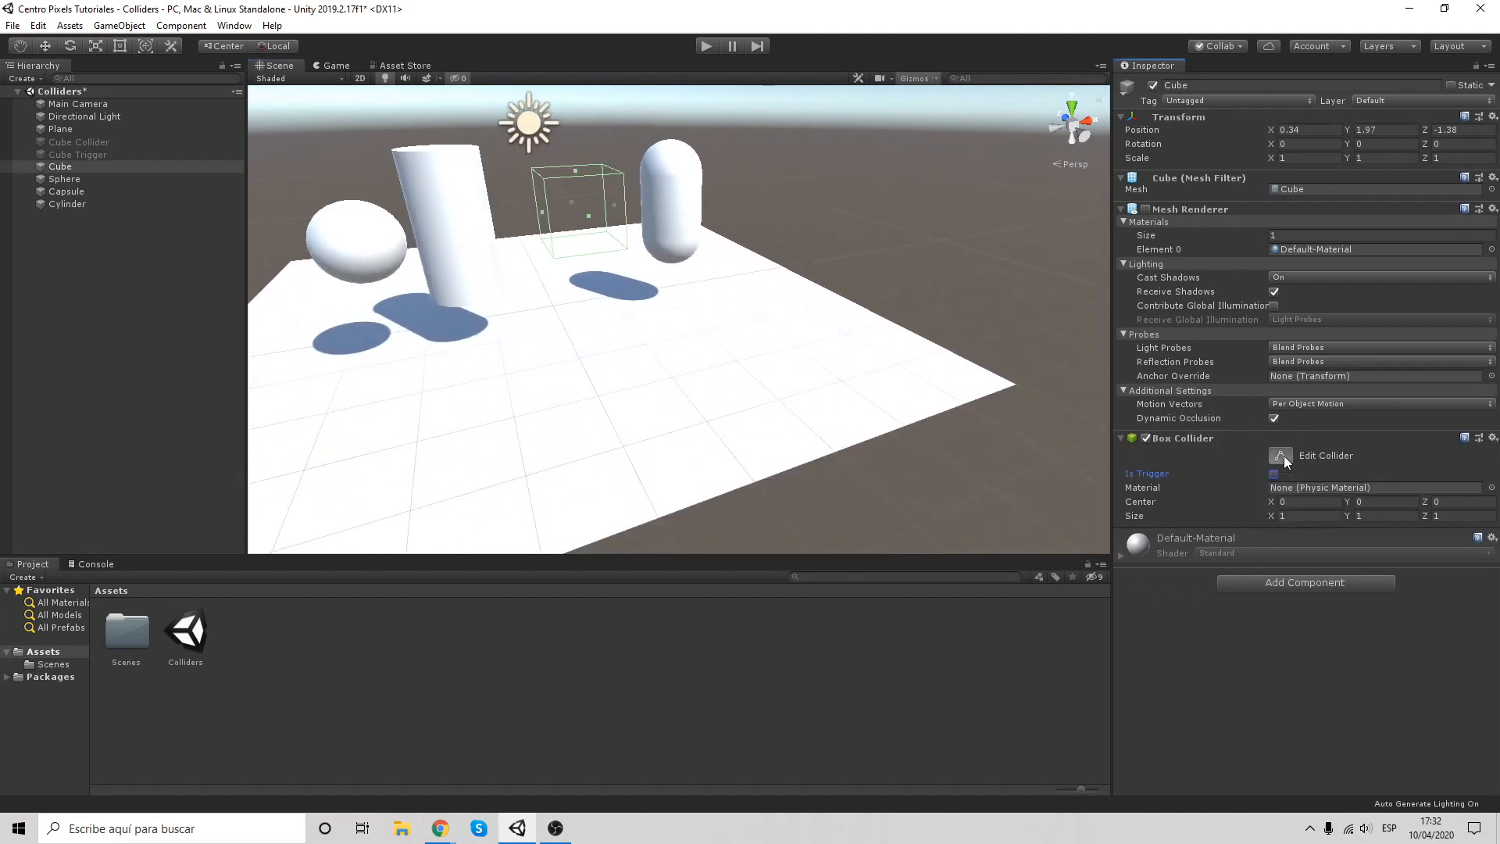
drag(589, 215, 532, 228)
drag(583, 185, 581, 148)
drag(633, 194, 640, 196)
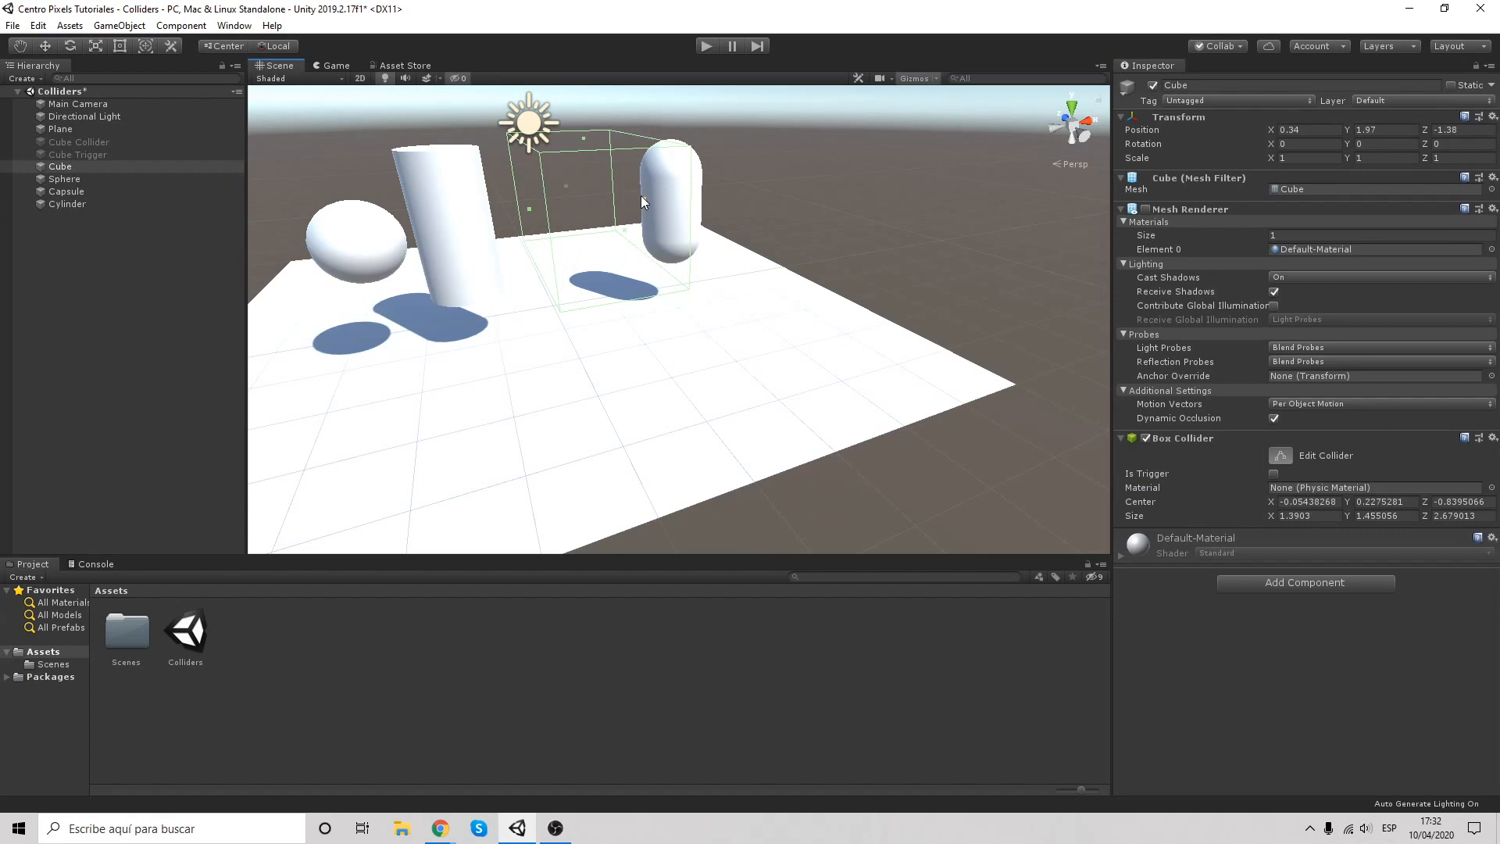
Undo the handle edits made to the Cube's Box Collider
key(ctrl+z)
key(ctrl+z)
key(ctrl+z)
key(ctrl+z)
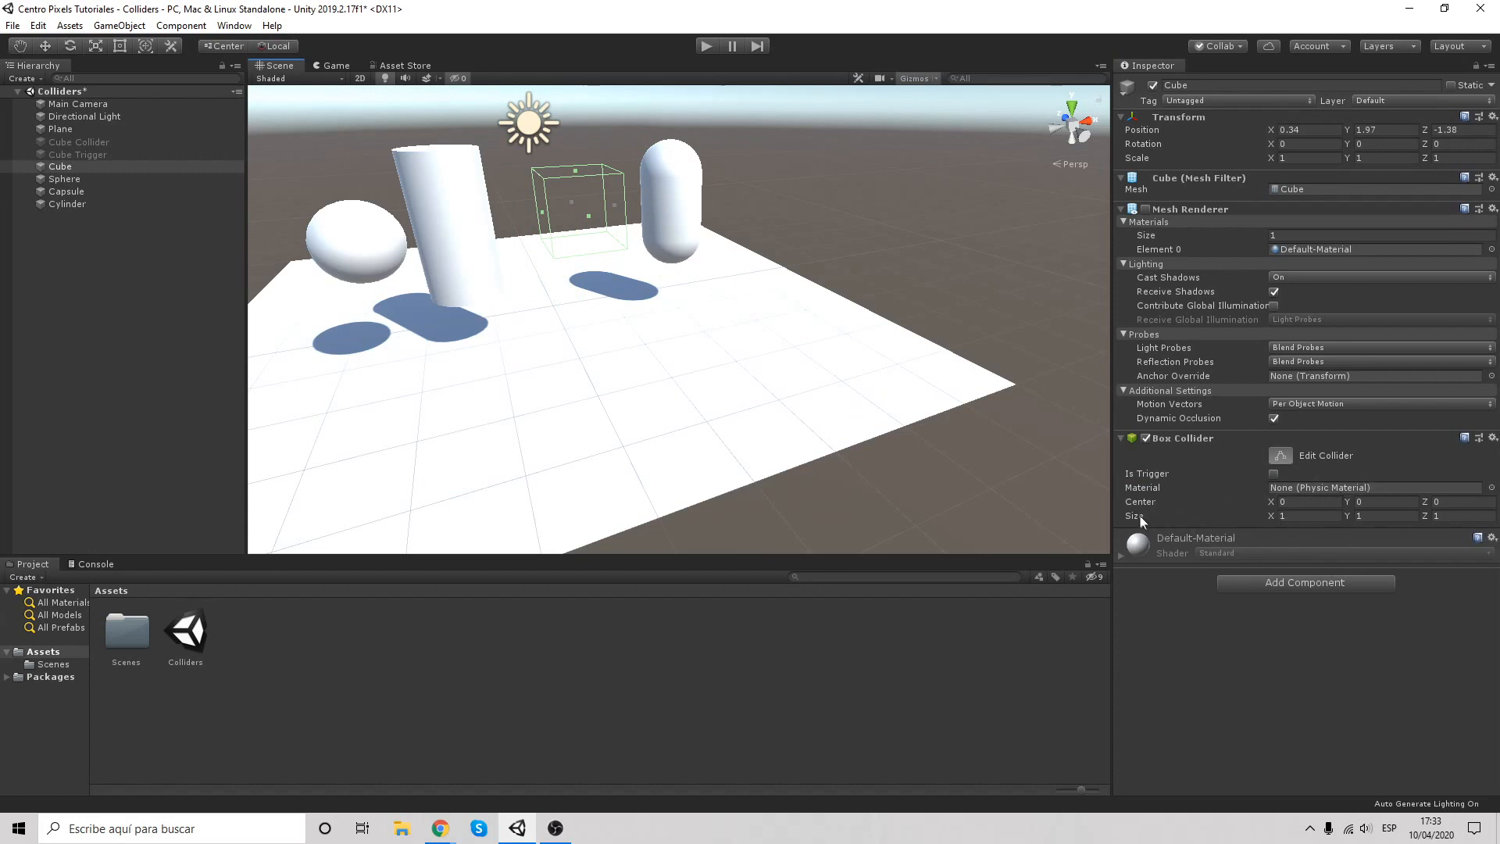
Set the Cube's Box Collider center to 1 on X, Y and Z, and enable its Mesh Renderer
click(1316, 506)
text(1)
key(Tab)
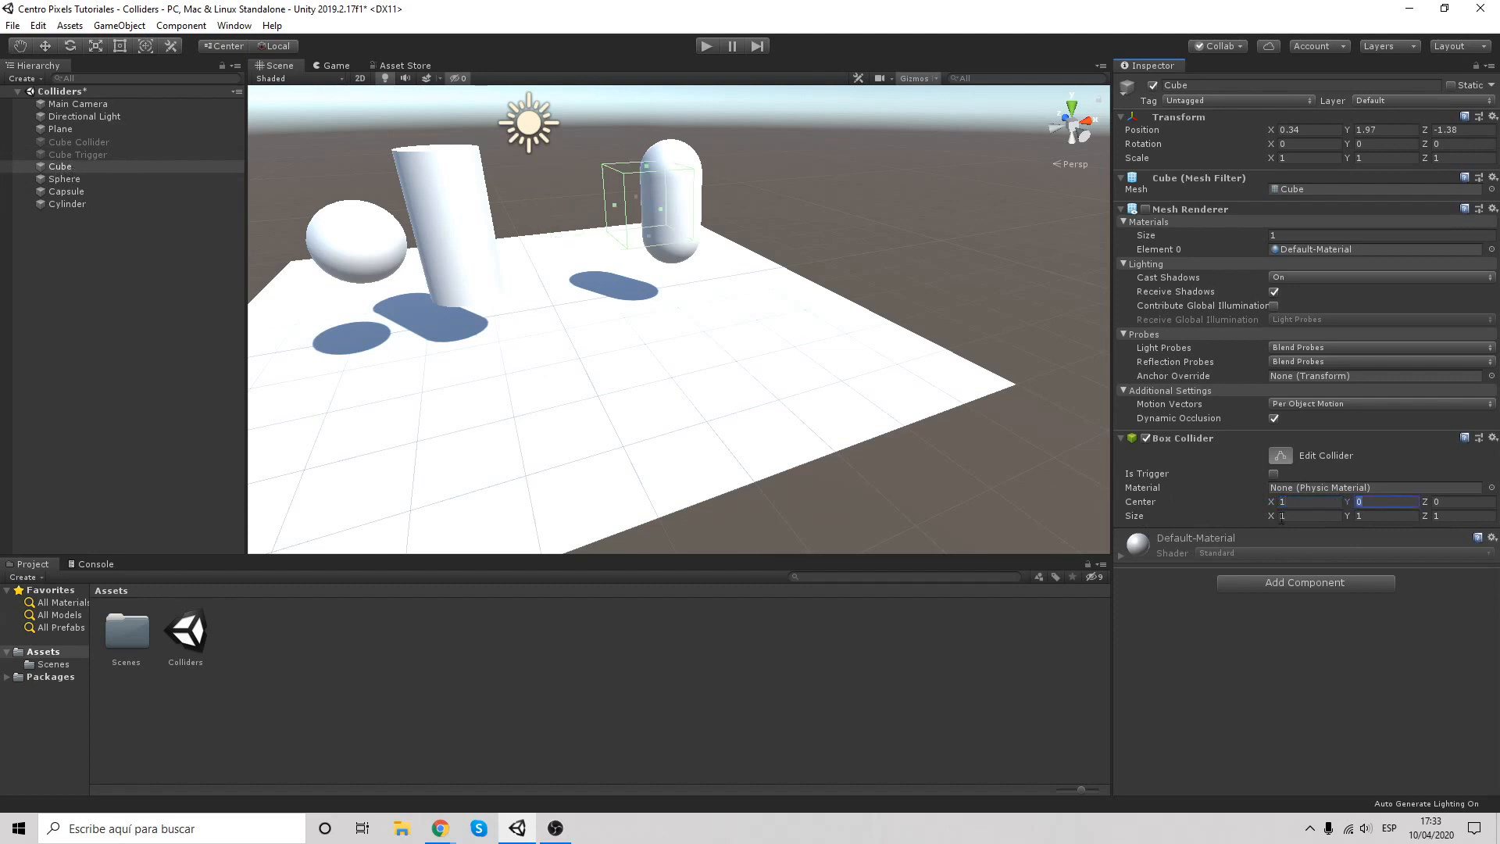
text(1)
key(Tab)
text(1)
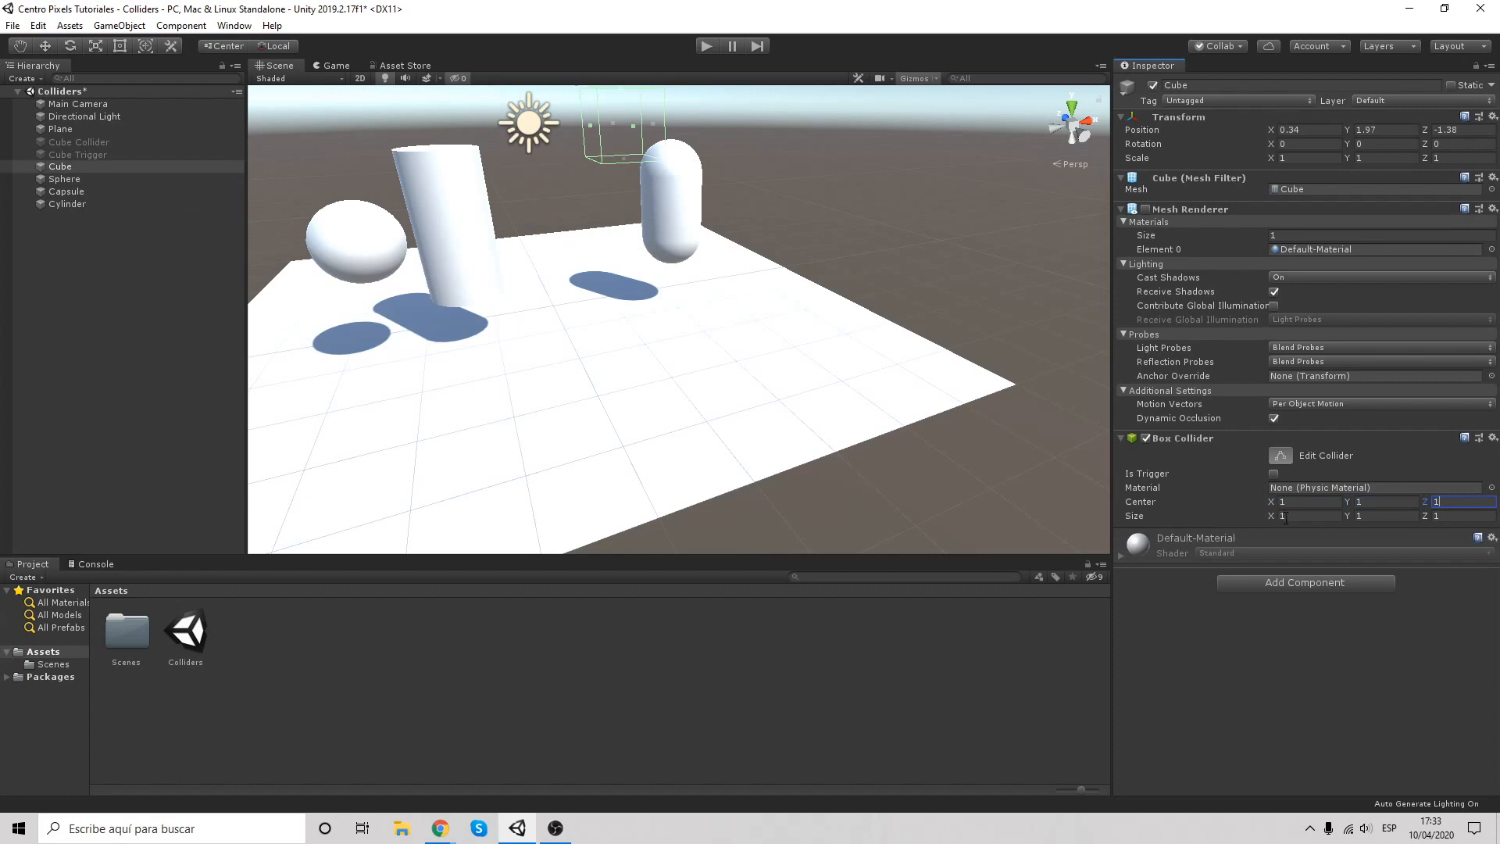
middle_drag(523, 386, 620, 469)
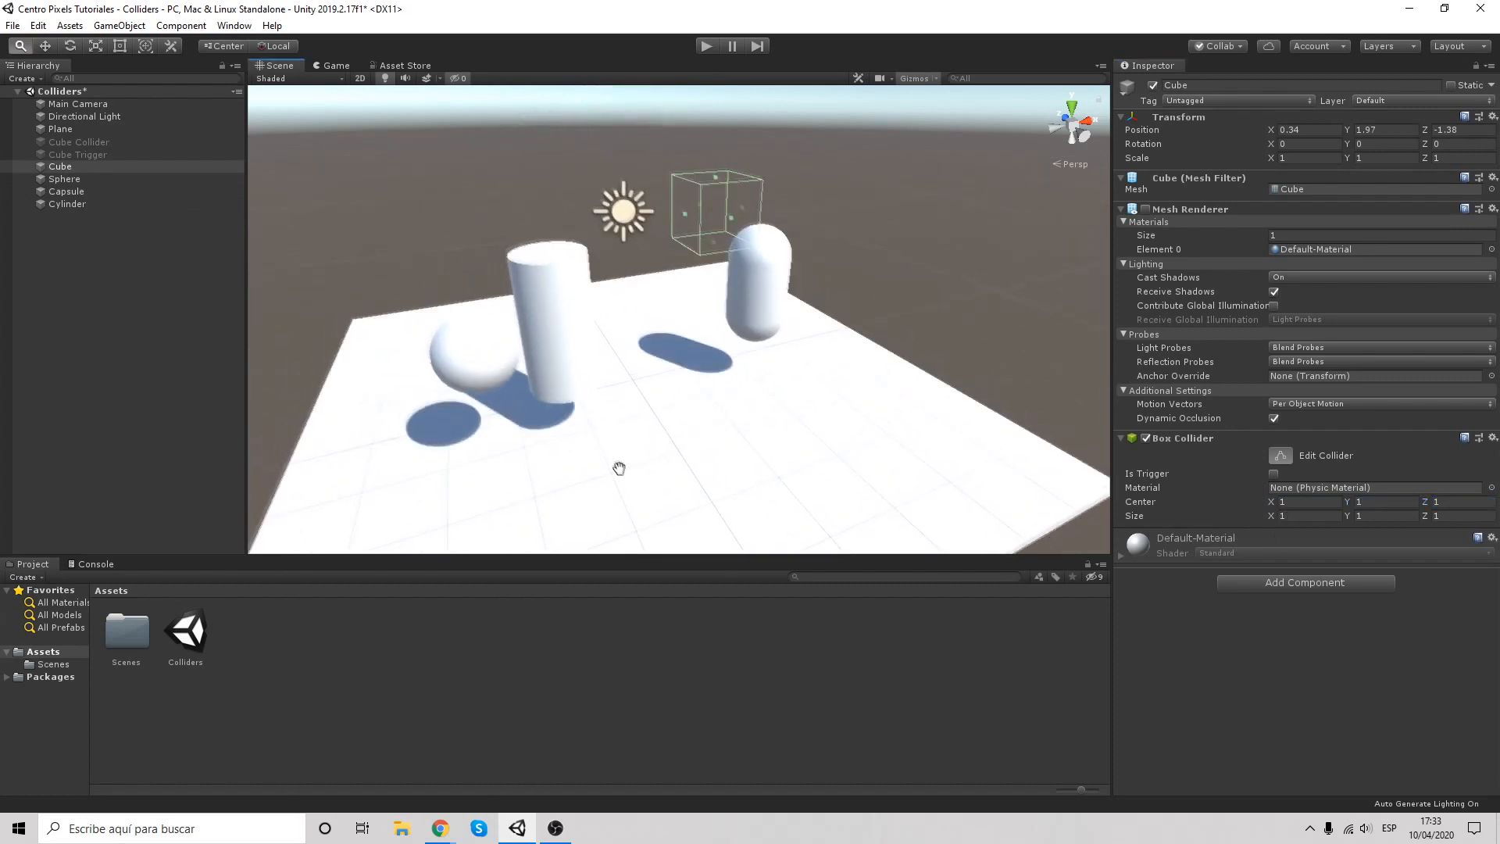
click(1146, 209)
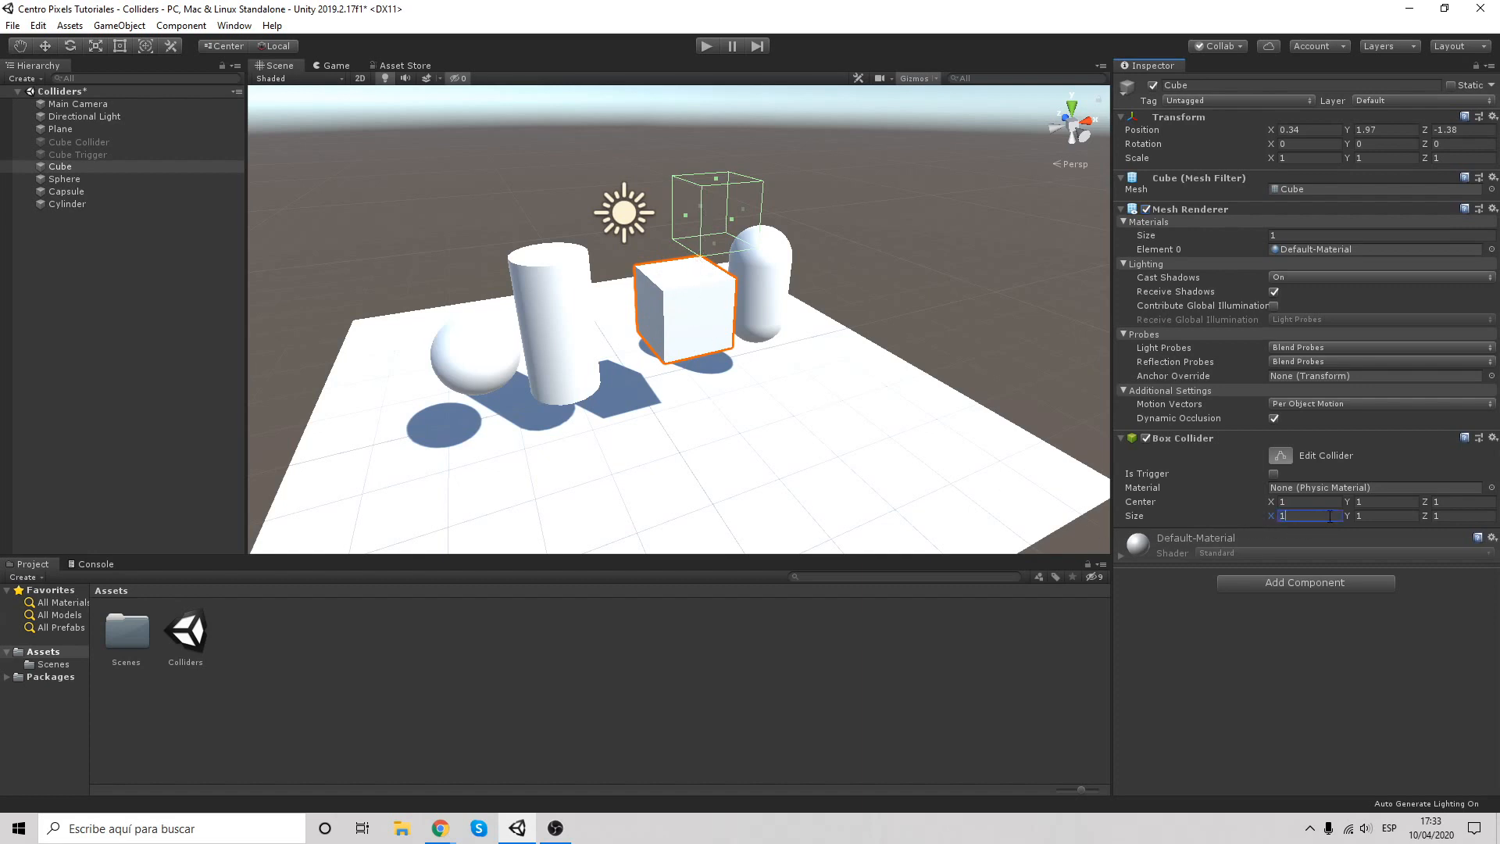
Set the Cube's Box Collider size to 10 on X, Y and Z
text(0)
key(Tab)
text(0)
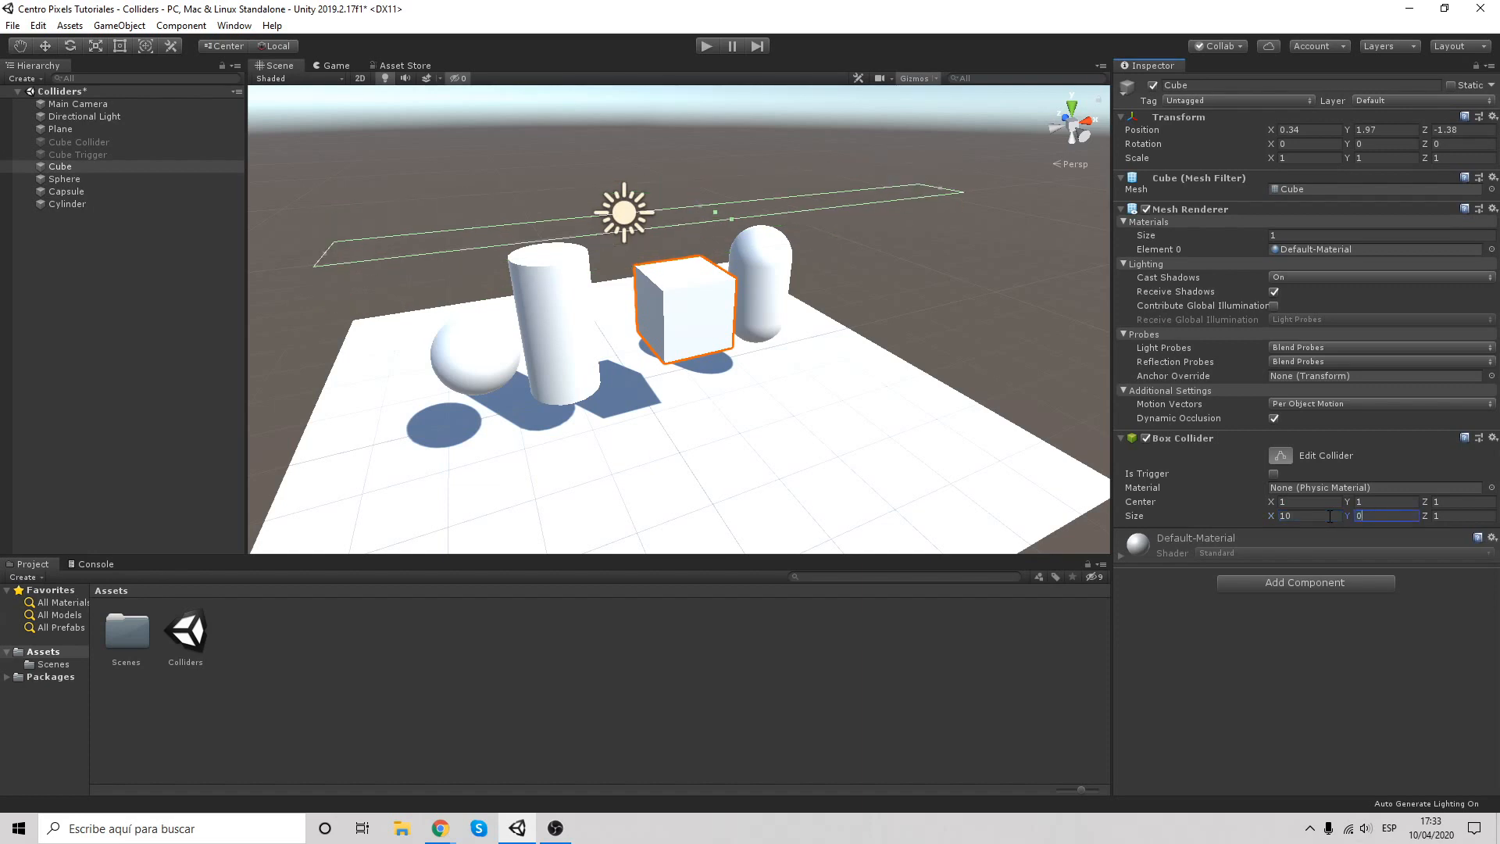
text(10)
key(Tab)
text(10)
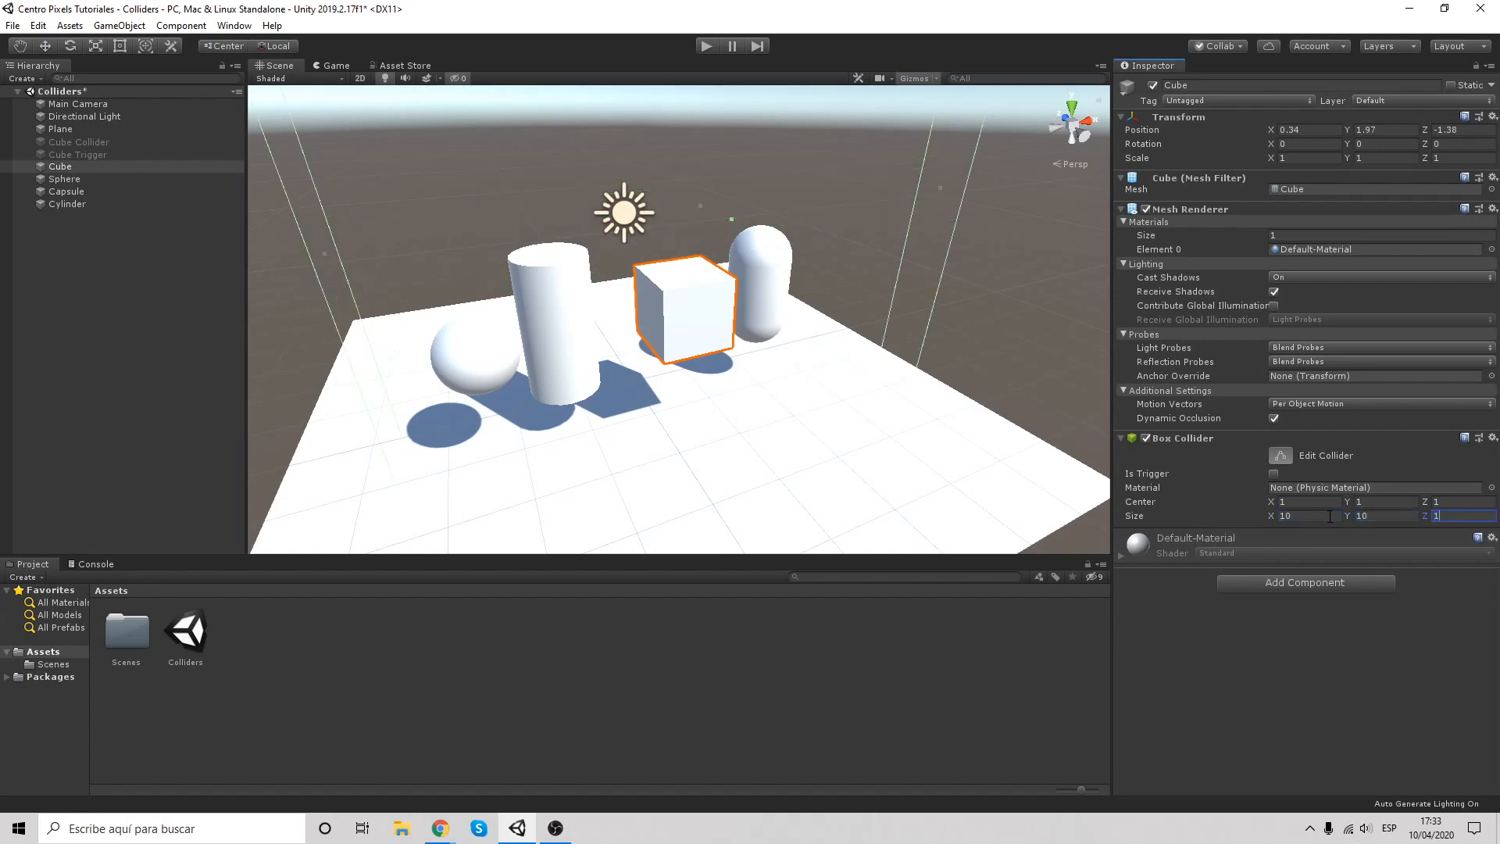
Set the Cube's Box Collider center to 0 on X, Y and Z
click(1319, 502)
text(0)
key(Tab)
text(0)
key(Tab)
text(0)
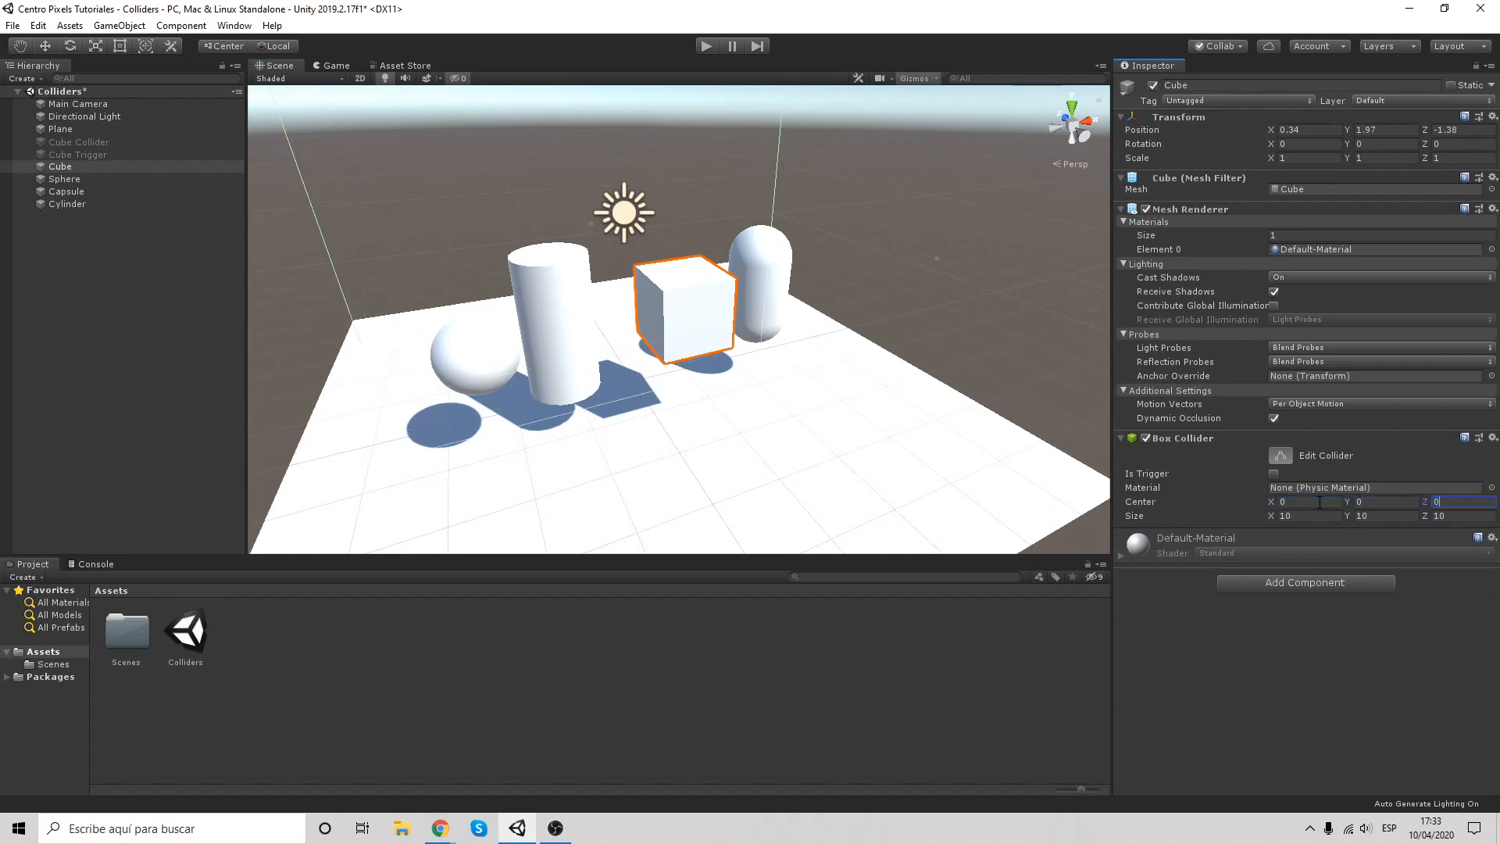
scroll(776, 381, down, 6)
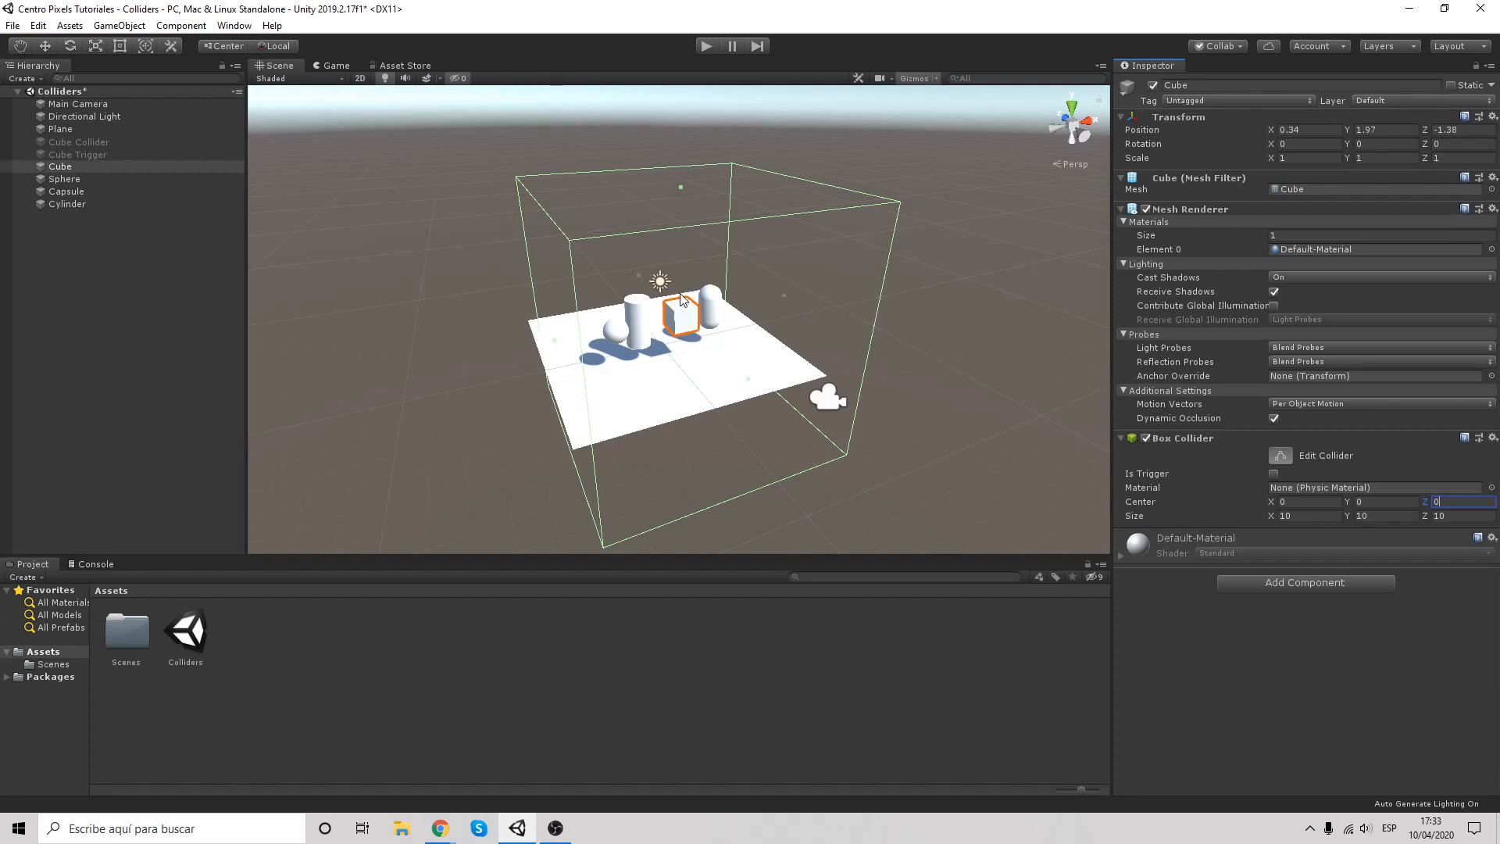
Set the Cube's Box Collider size to 1 on X, Y and Z
click(1295, 516)
text(1)
key(Tab)
text(1)
right_drag(738, 422, 694, 401)
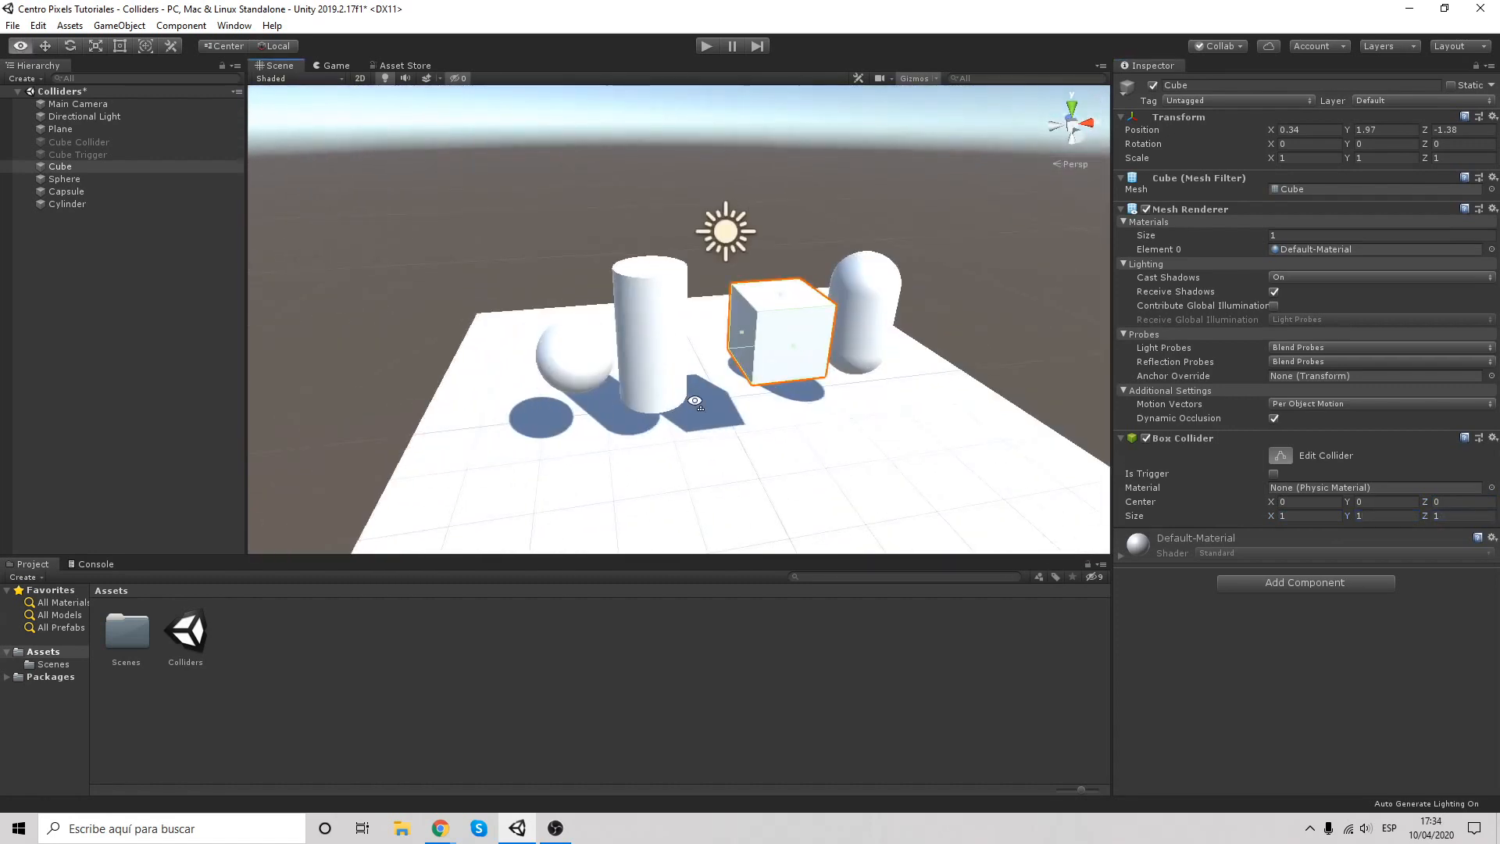
Move the Sphere along the X axis away from the Cylinder, to about X -2.61
middle_drag(661, 417, 635, 386)
click(130, 179)
drag(607, 300, 582, 299)
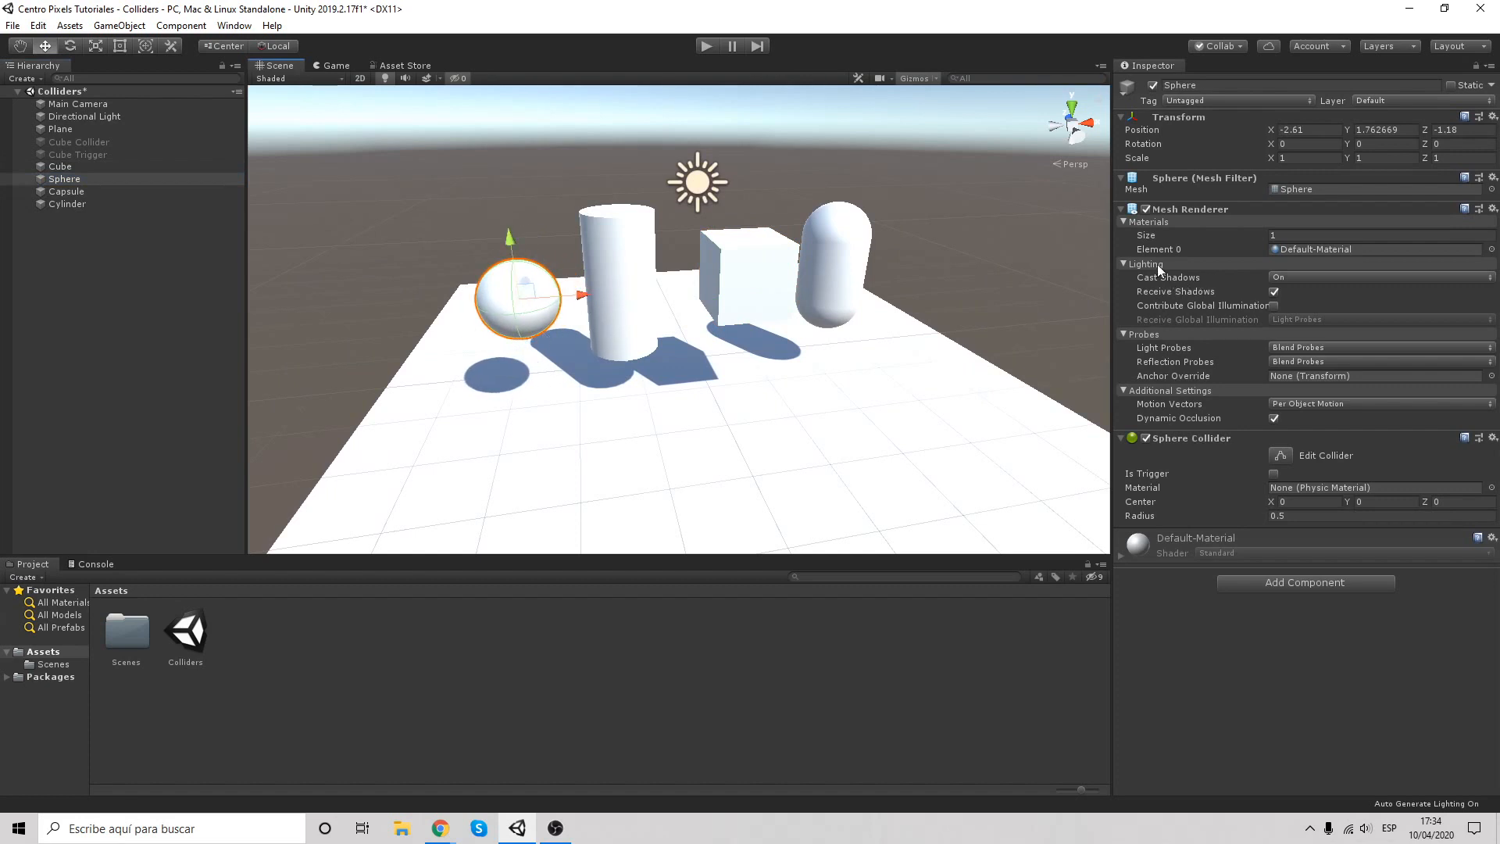
Disable the Sphere's Mesh Renderer and examine its Sphere Collider outline from several angles
click(1146, 209)
alt+drag(516, 442, 805, 386)
middle_drag(664, 456, 768, 340)
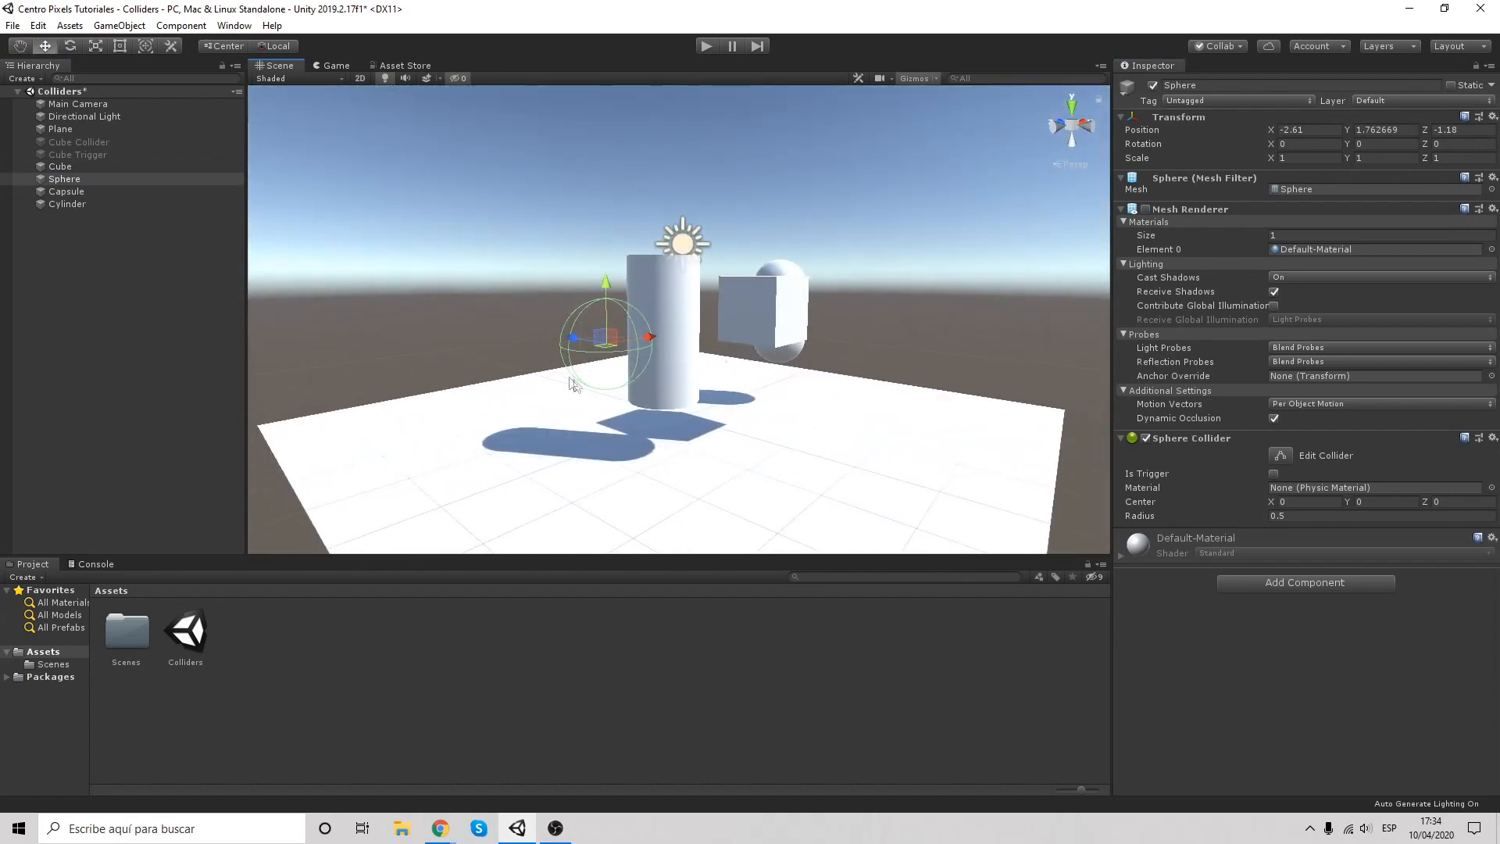
key(alt)
alt+drag(727, 371, 635, 445)
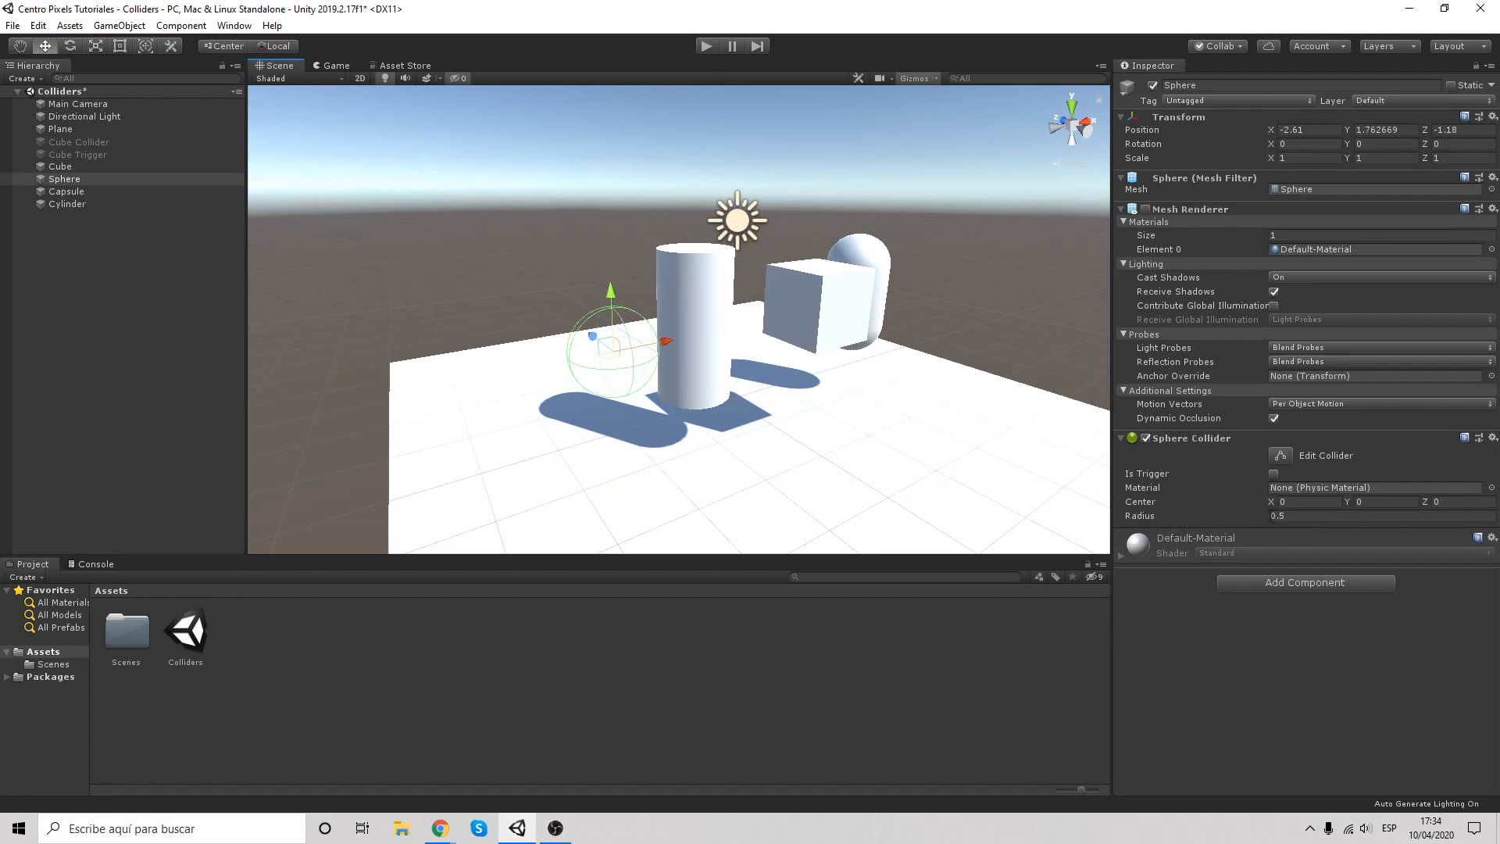
middle_drag(708, 426, 847, 446)
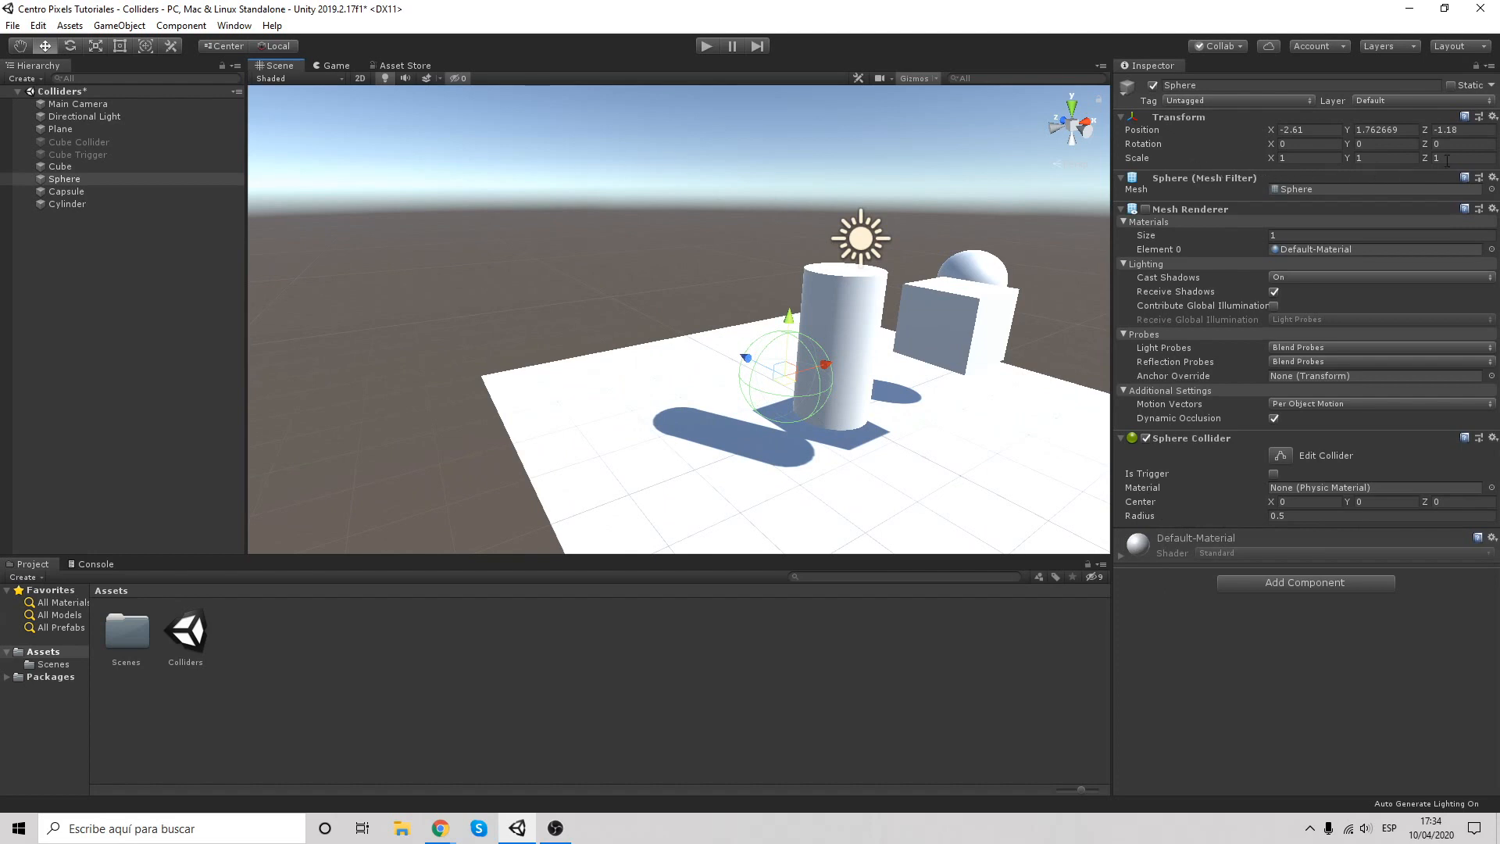
middle_drag(945, 444, 686, 414)
Set the Sphere Collider's radius to 1 and enable the Sphere's Mesh Renderer
click(1298, 515)
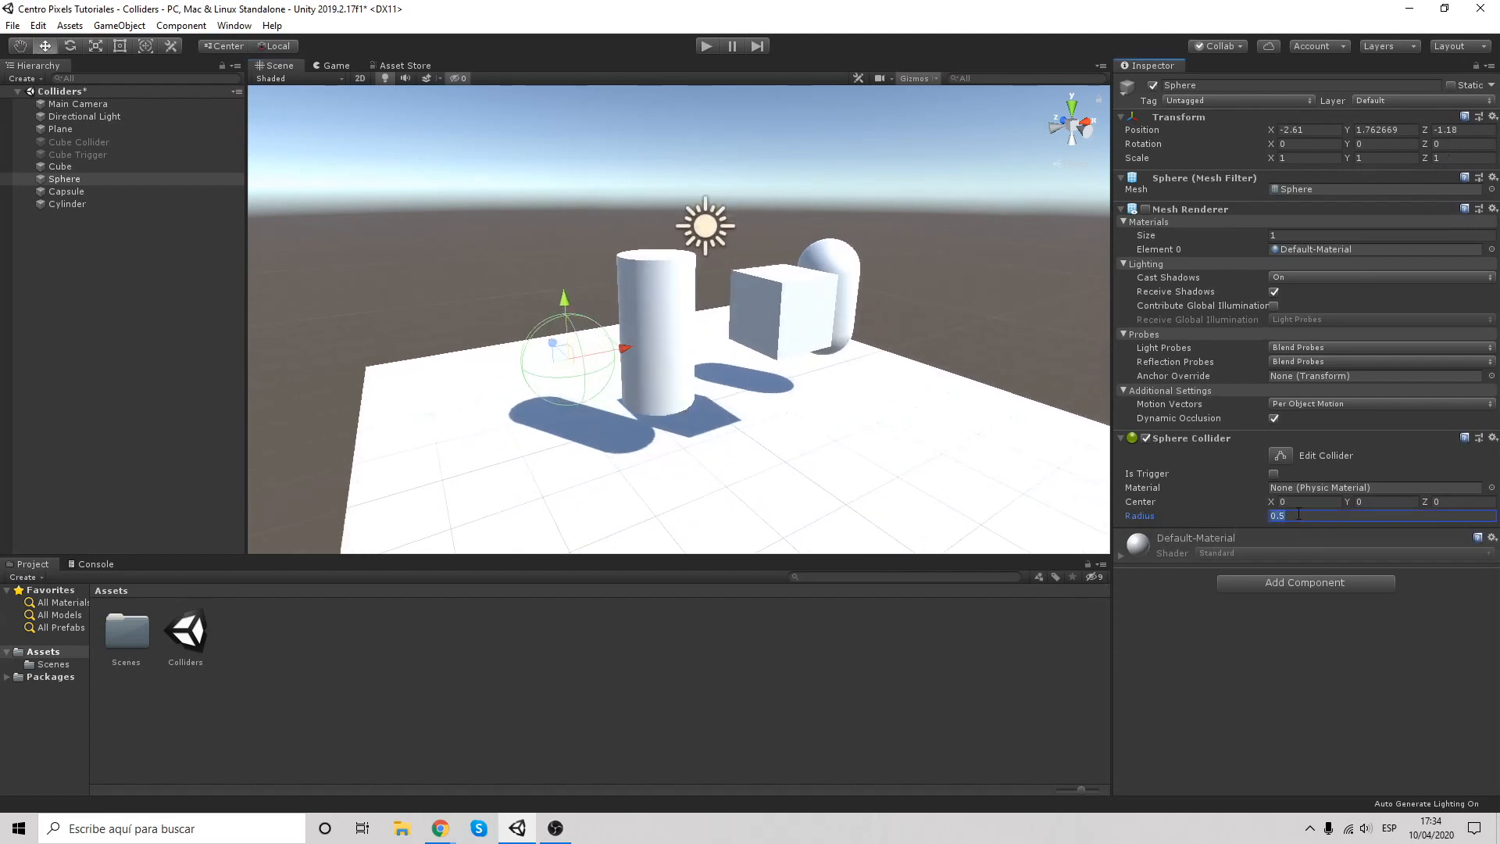
text(1)
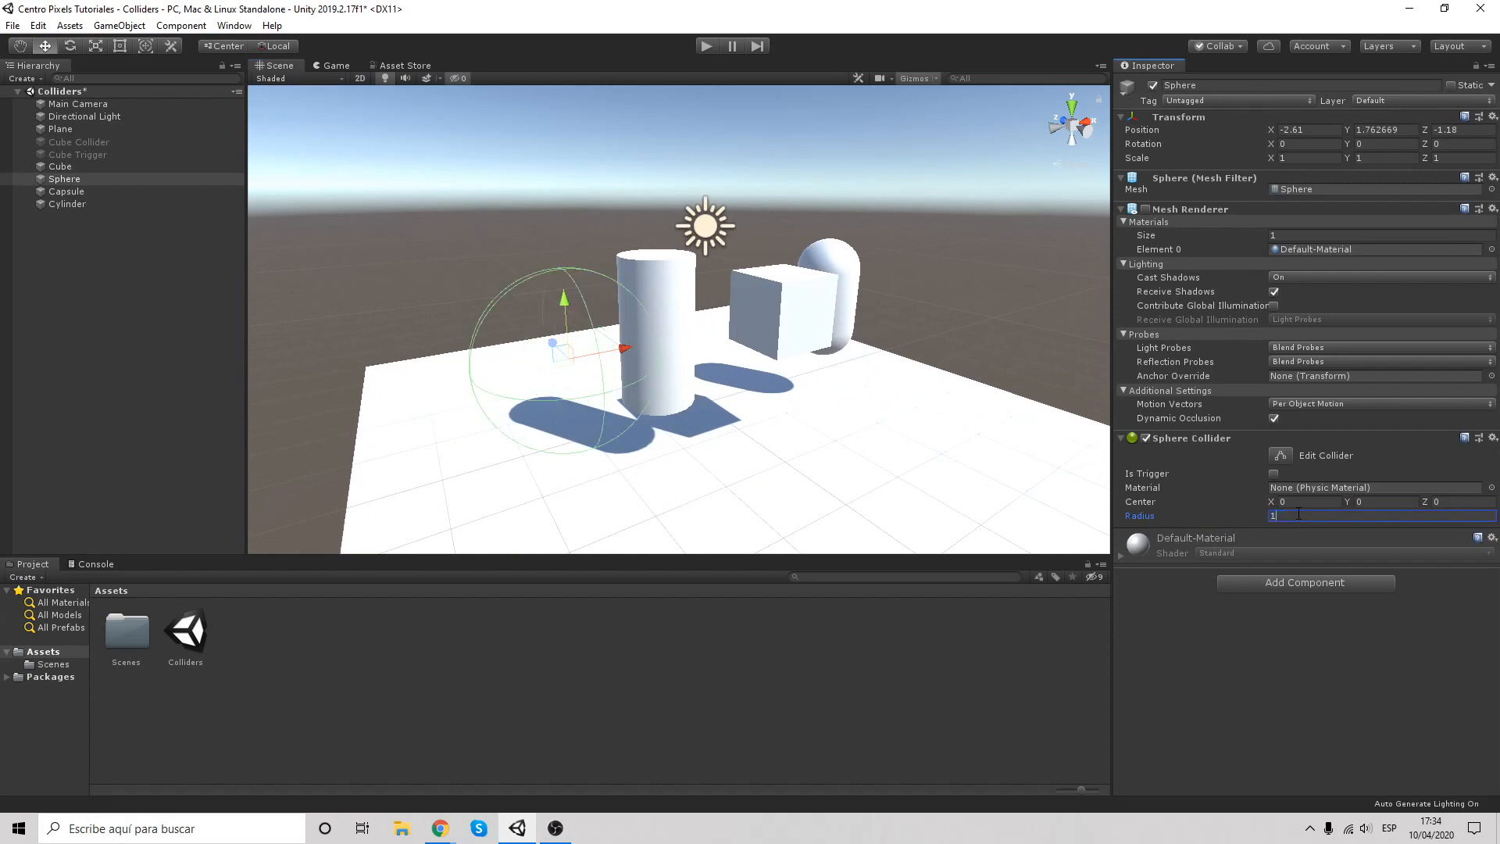
middle_drag(688, 395, 725, 403)
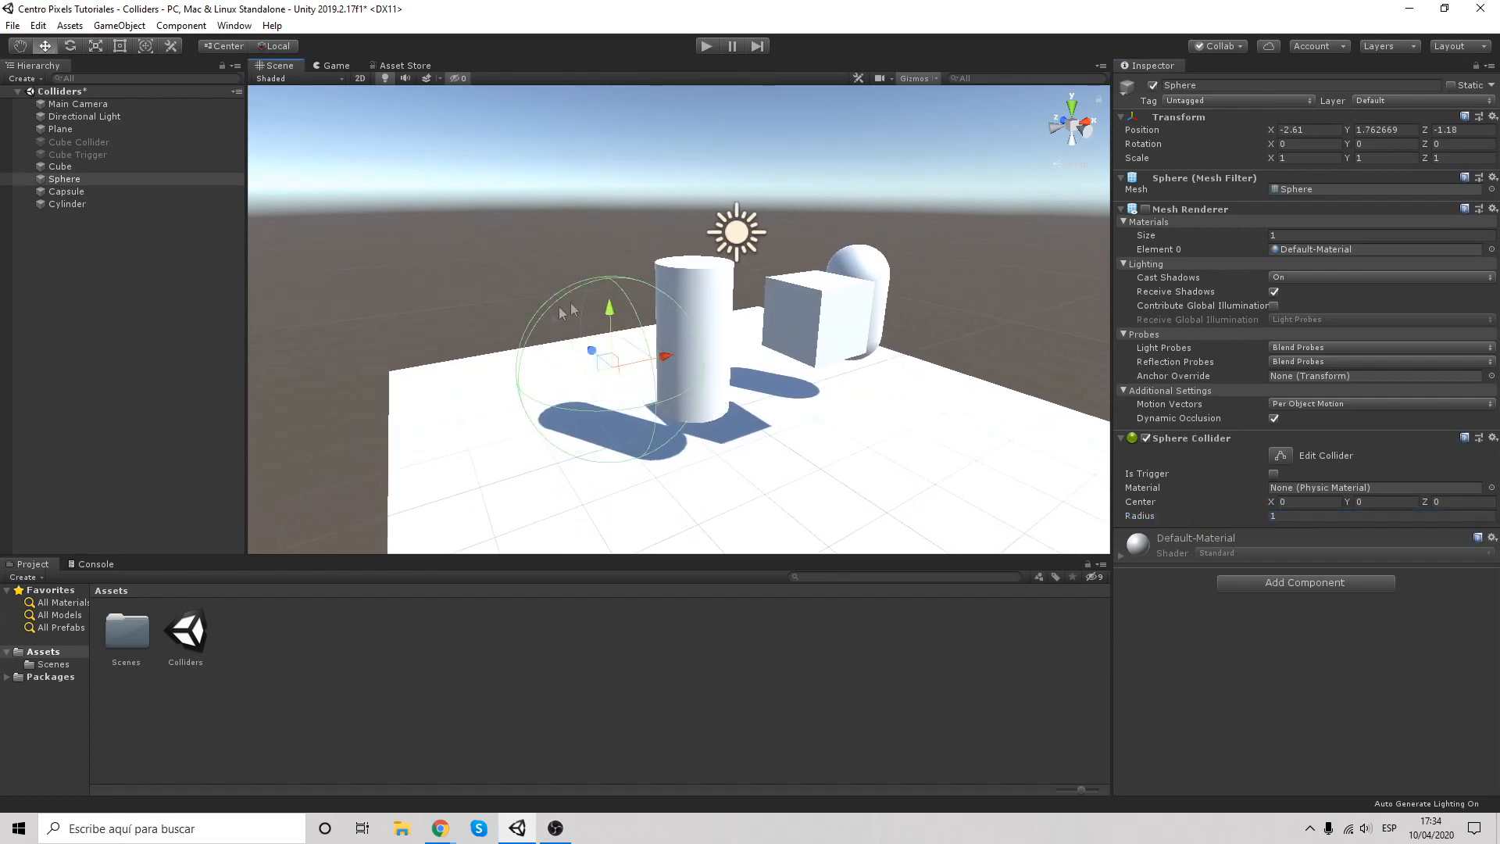
click(1146, 209)
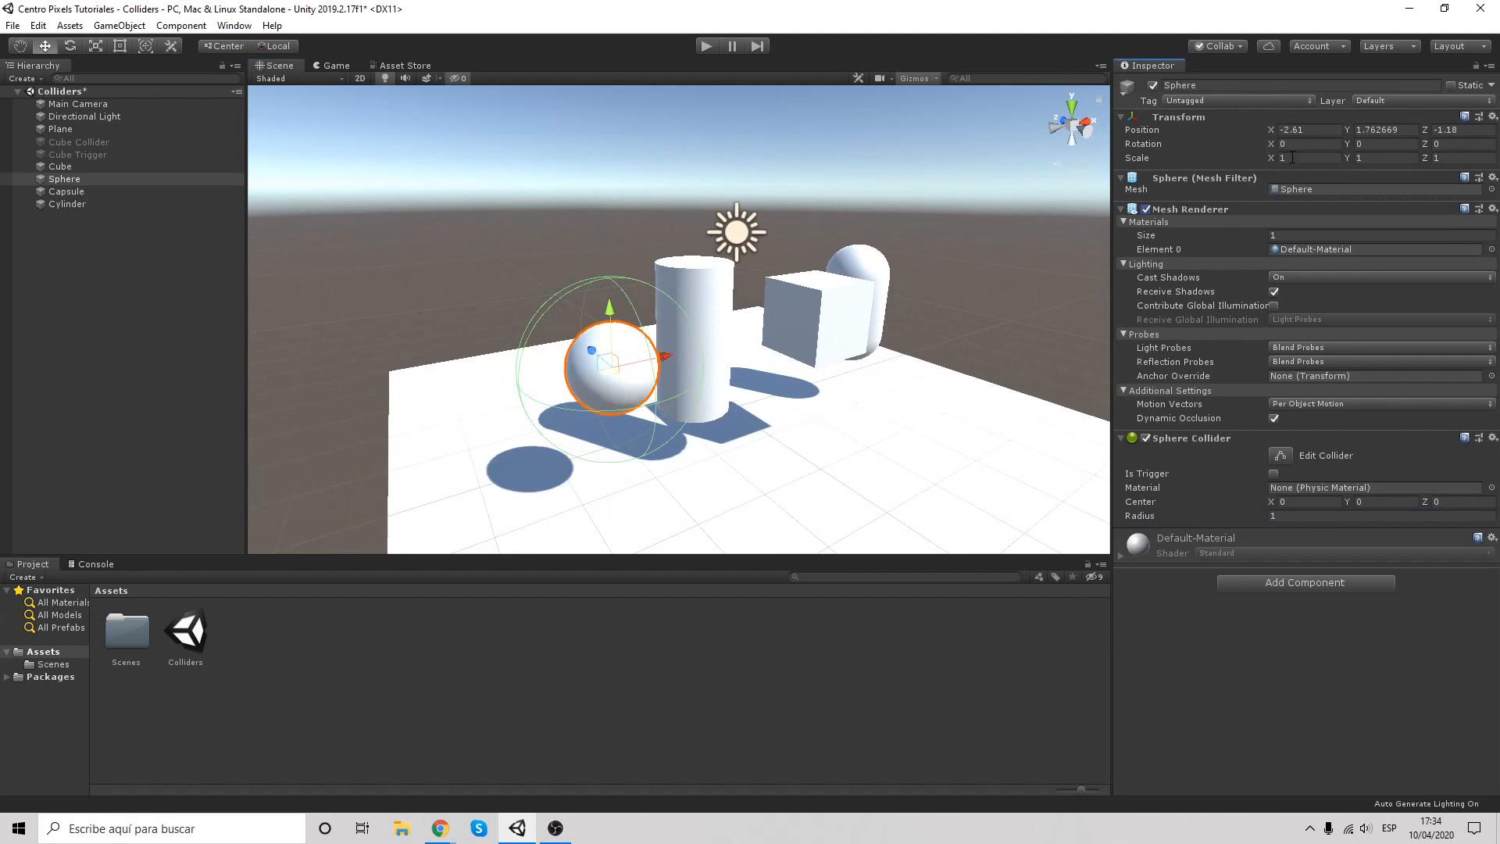
Scale the Sphere to 2 on X, Y and Z, and set its Sphere Collider radius to 0.5
text(2)
key(Tab)
text(2)
key(Tab)
text(2)
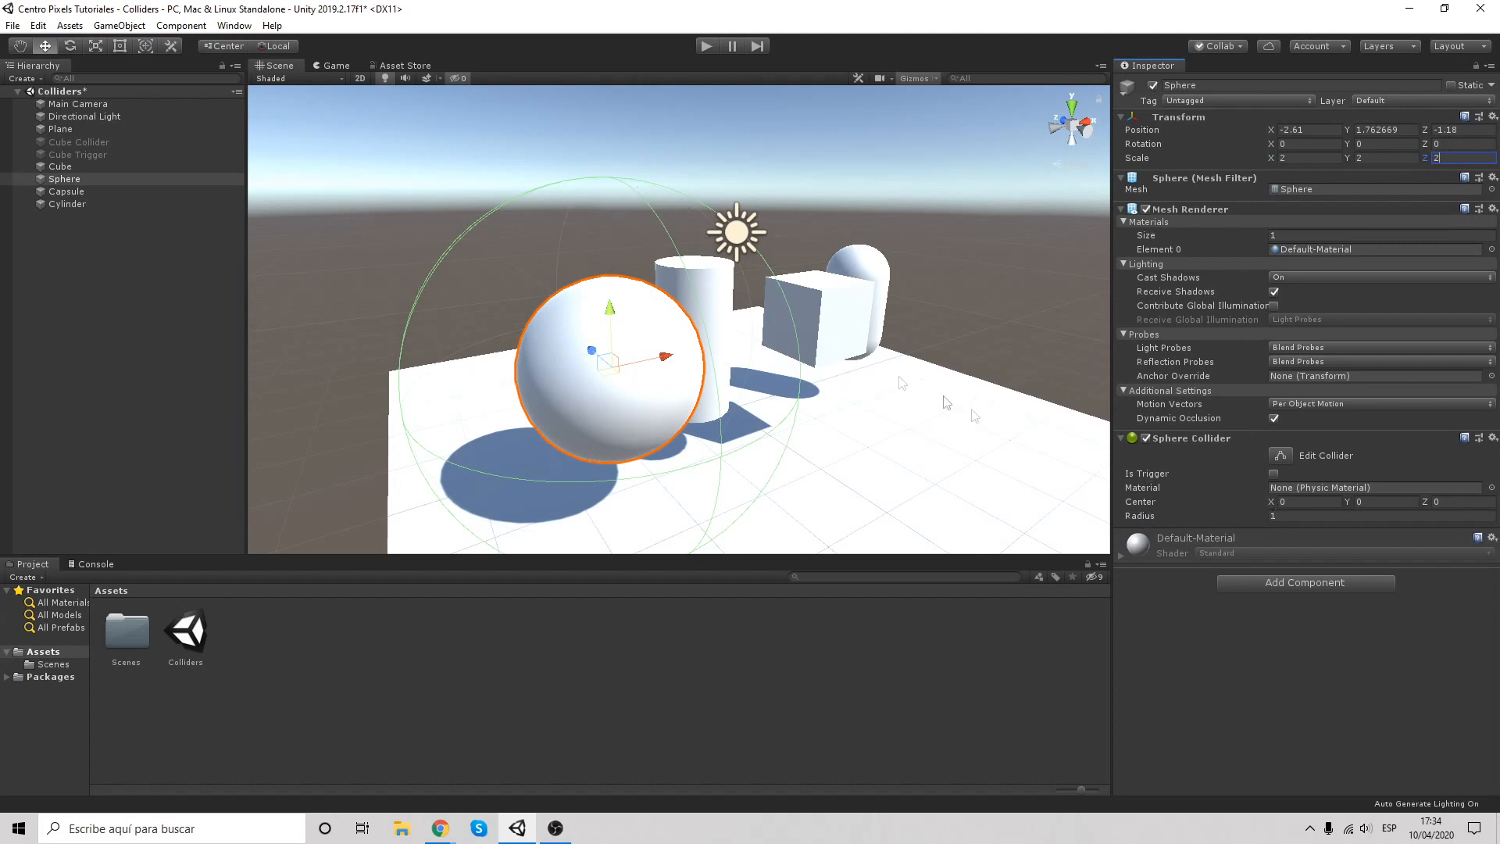
click(1294, 517)
text(.5)
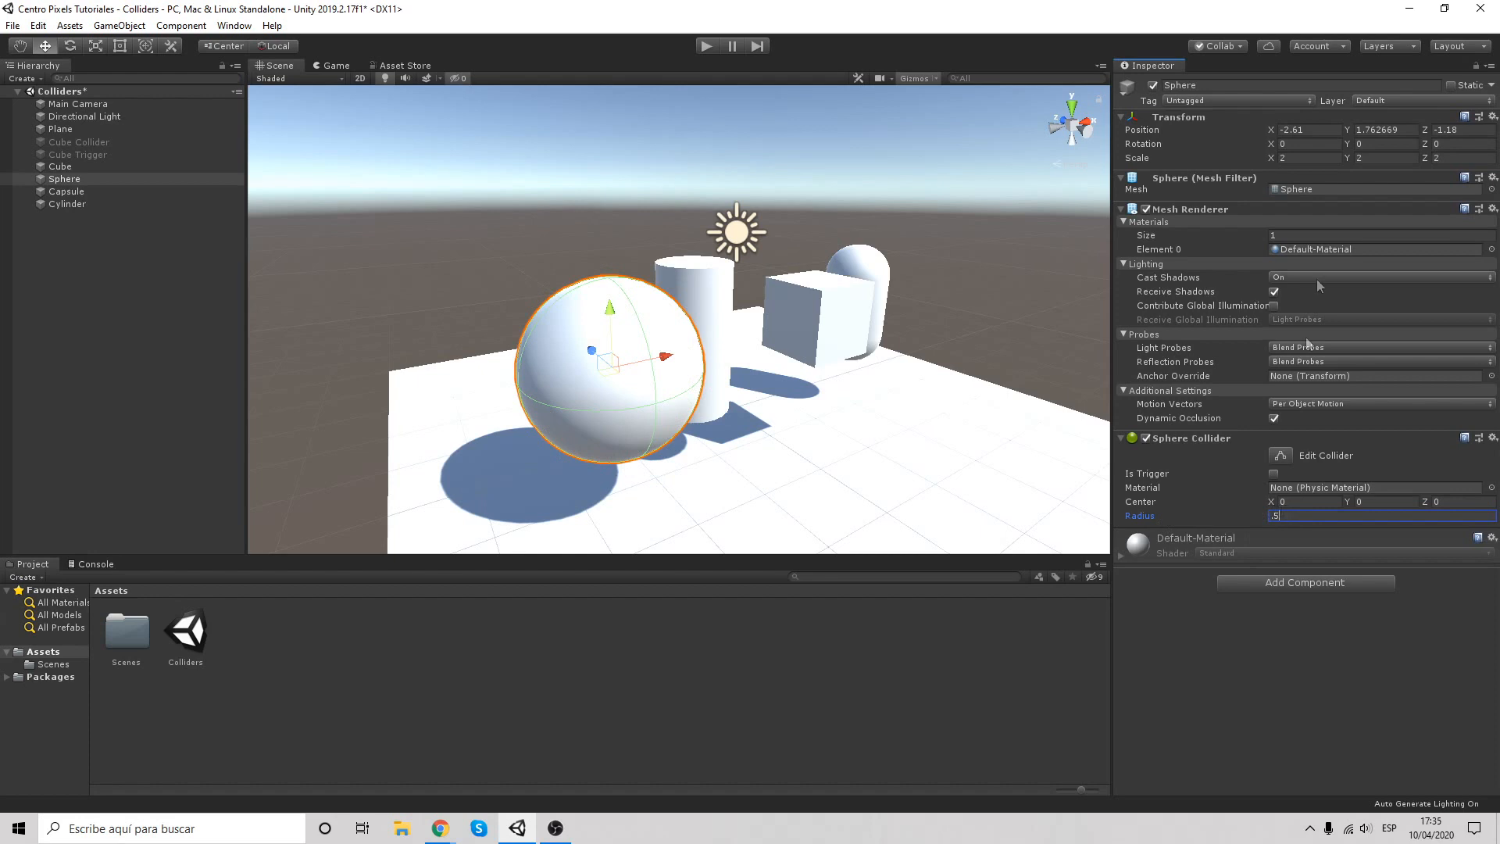
Set the Sphere's scale to 1 on X, Y and Z
click(1328, 161)
text(1)
key(Tab)
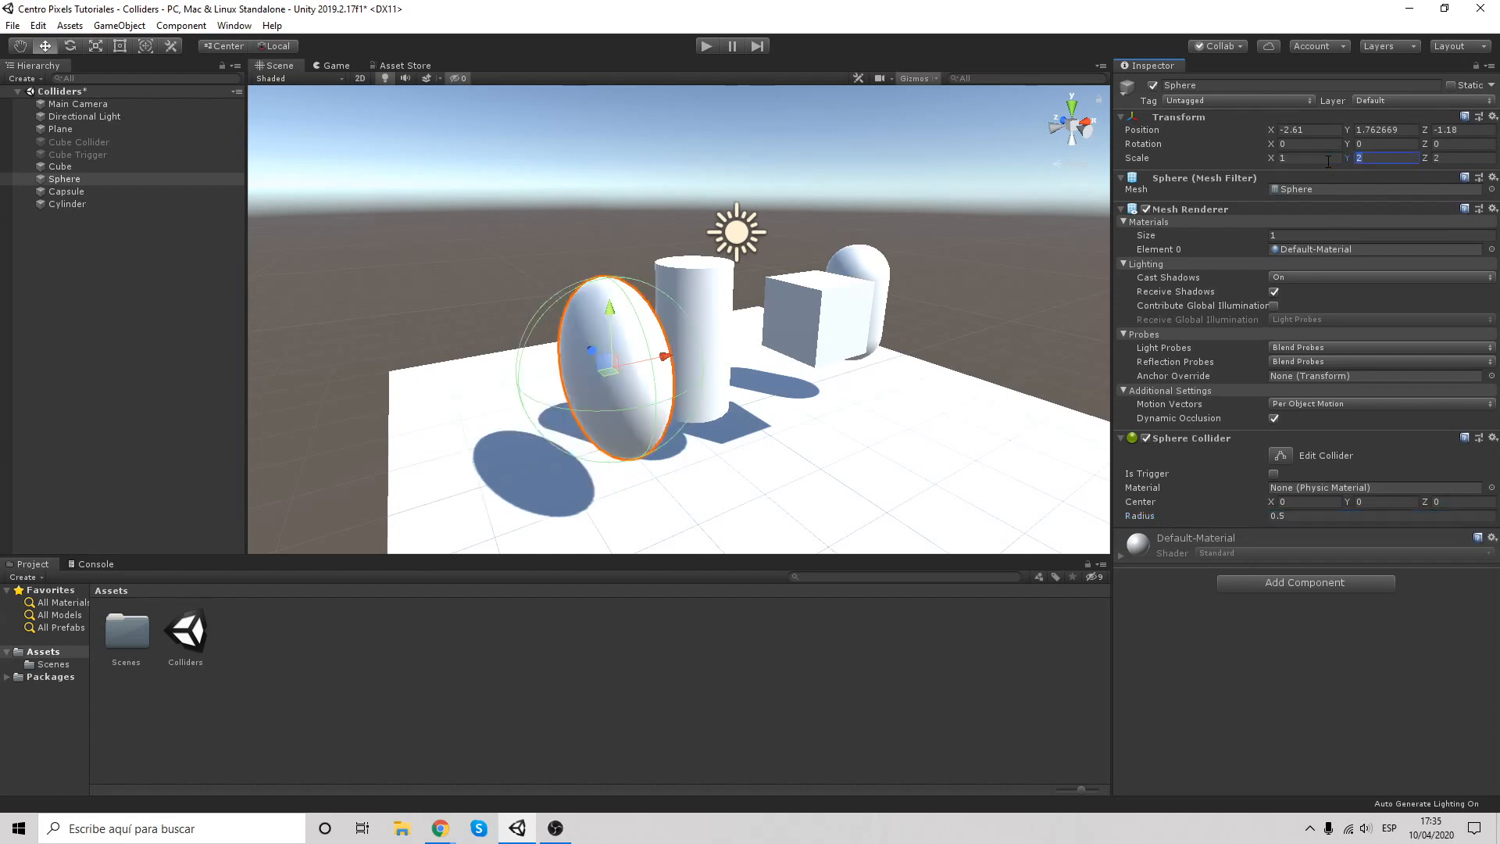
text(1)
key(Tab)
text(1)
right_drag(563, 500, 407, 471)
middle_drag(1005, 512, 605, 470)
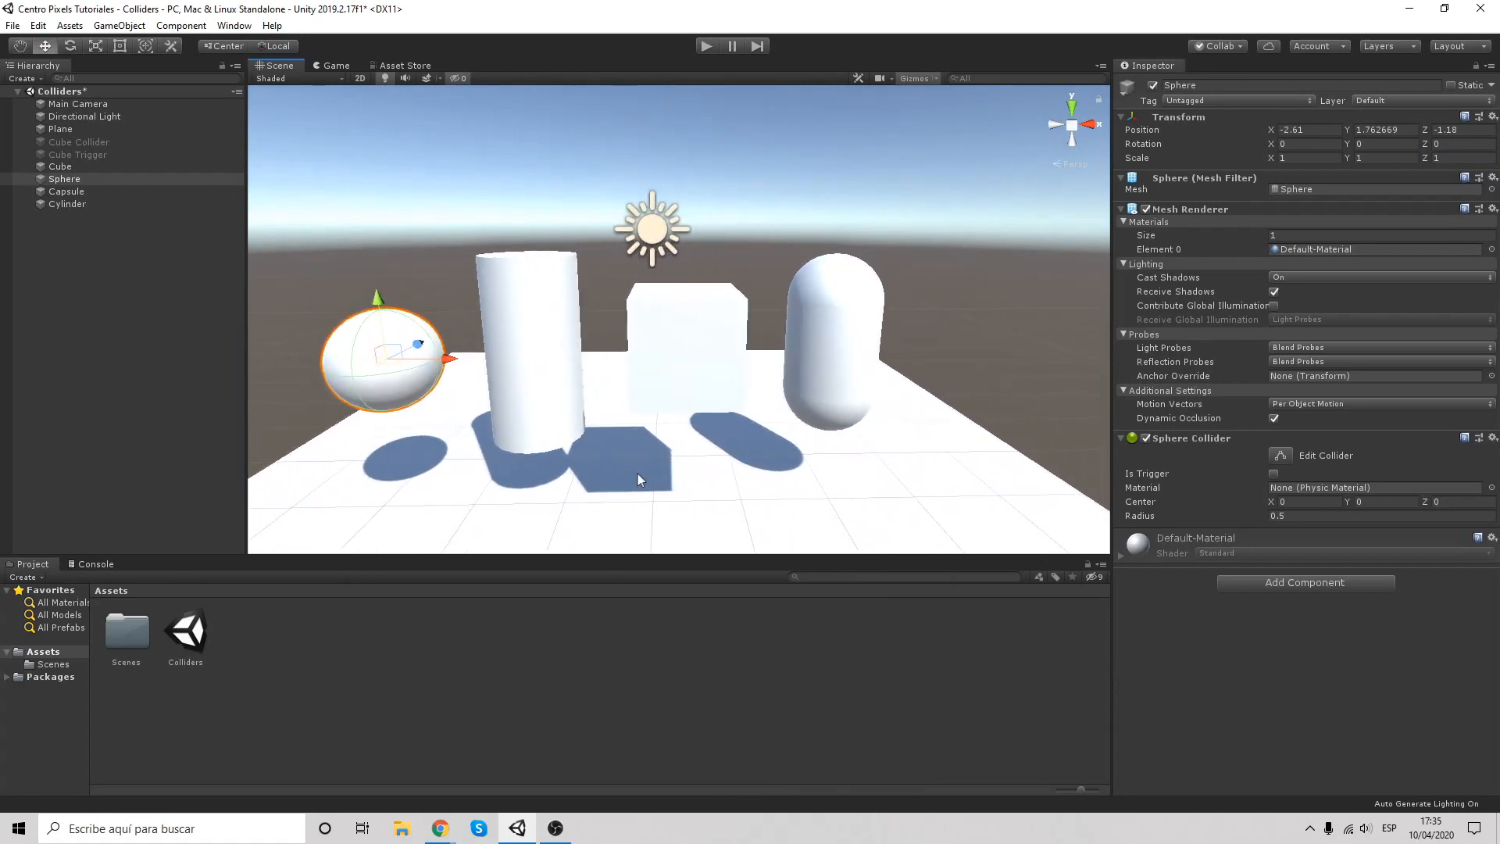
Inspect the Capsule Collider settings of the Capsule and of the Cylinder
click(111, 191)
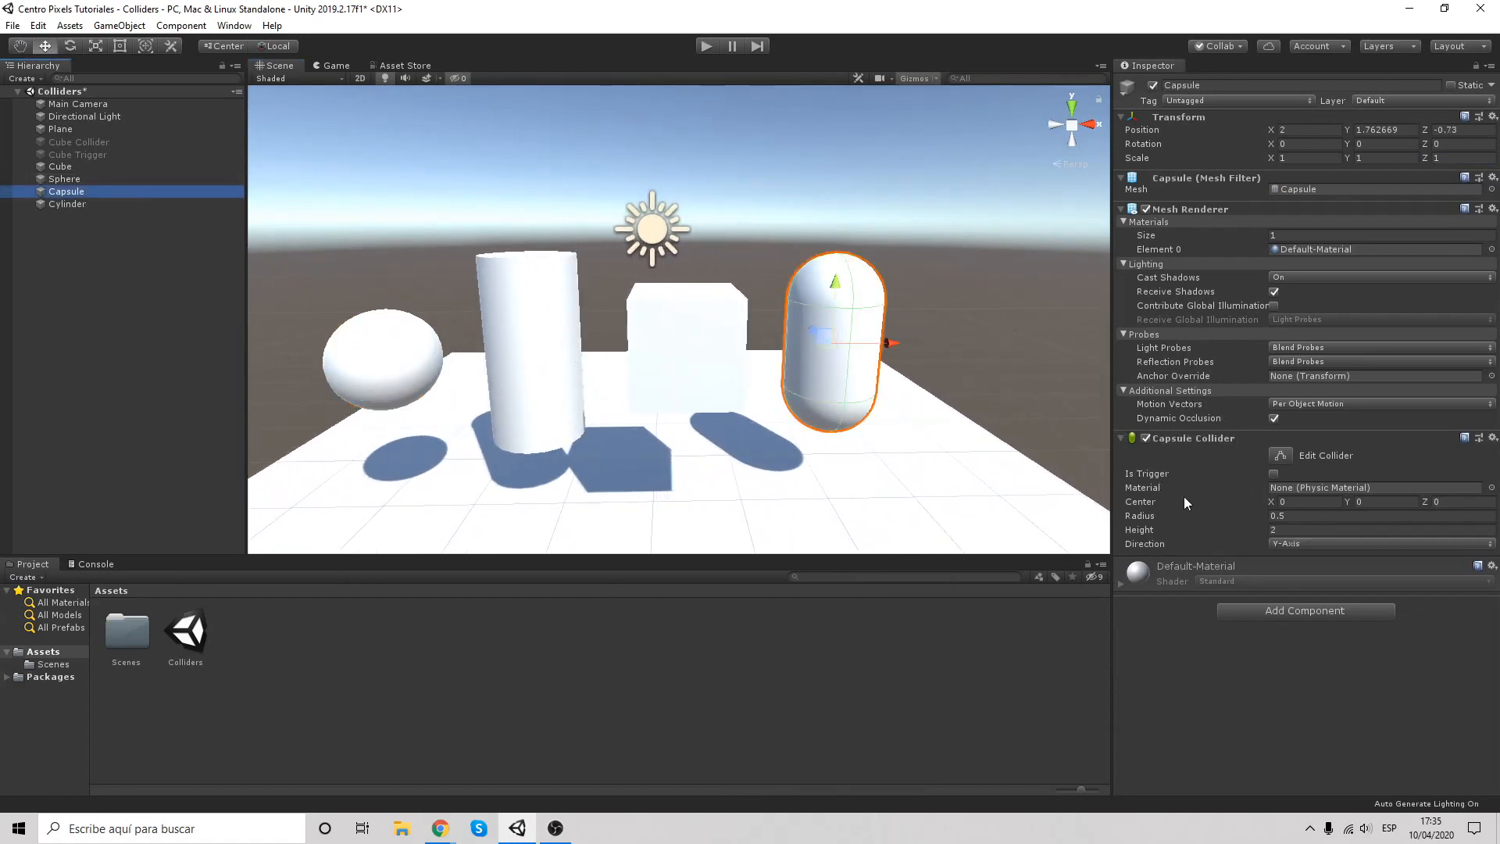
click(114, 204)
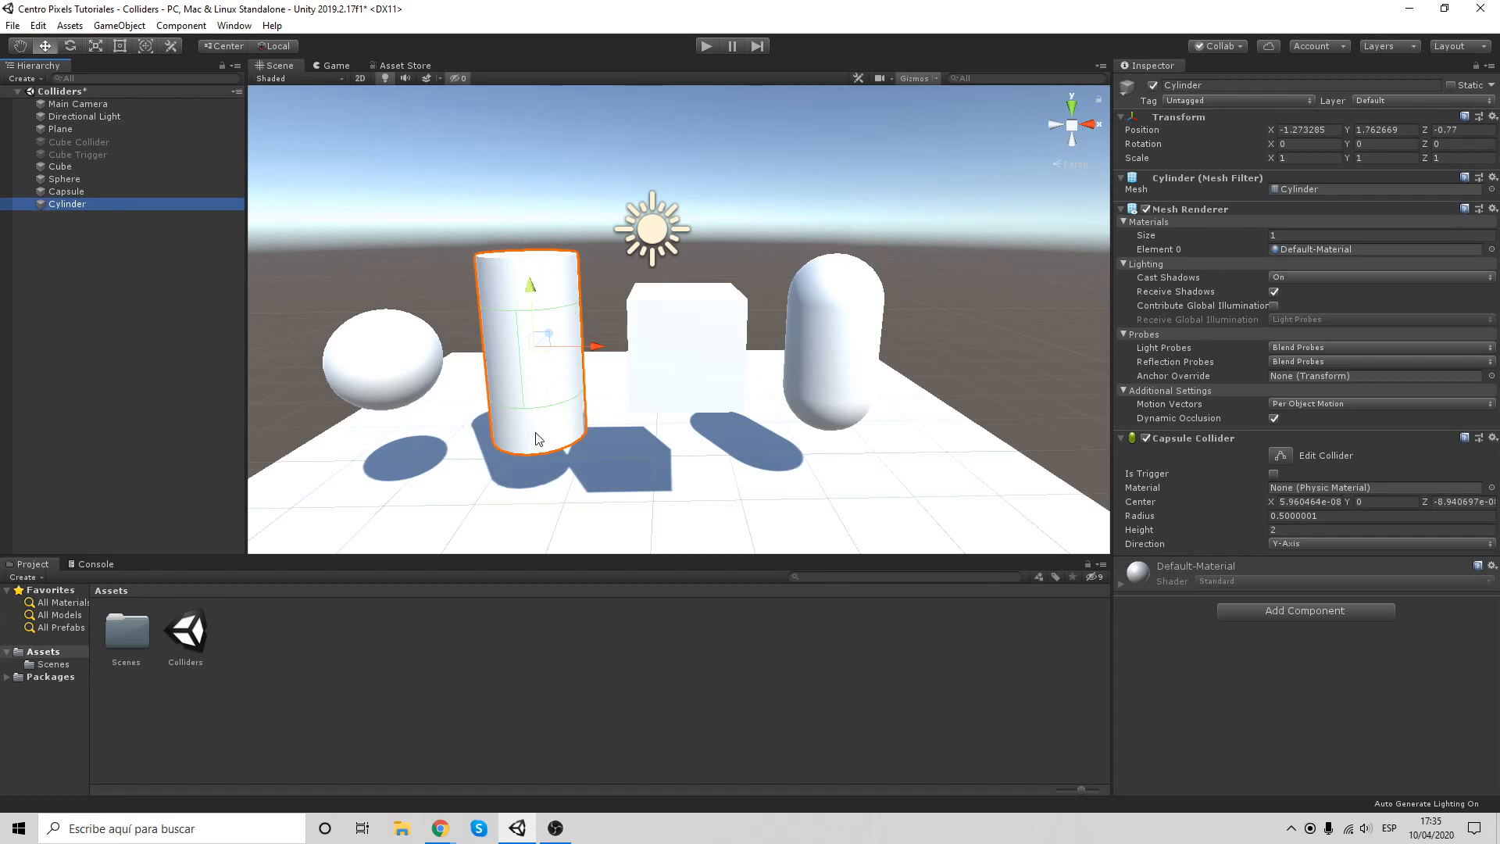
right_drag(536, 433, 560, 436)
middle_drag(560, 437, 582, 434)
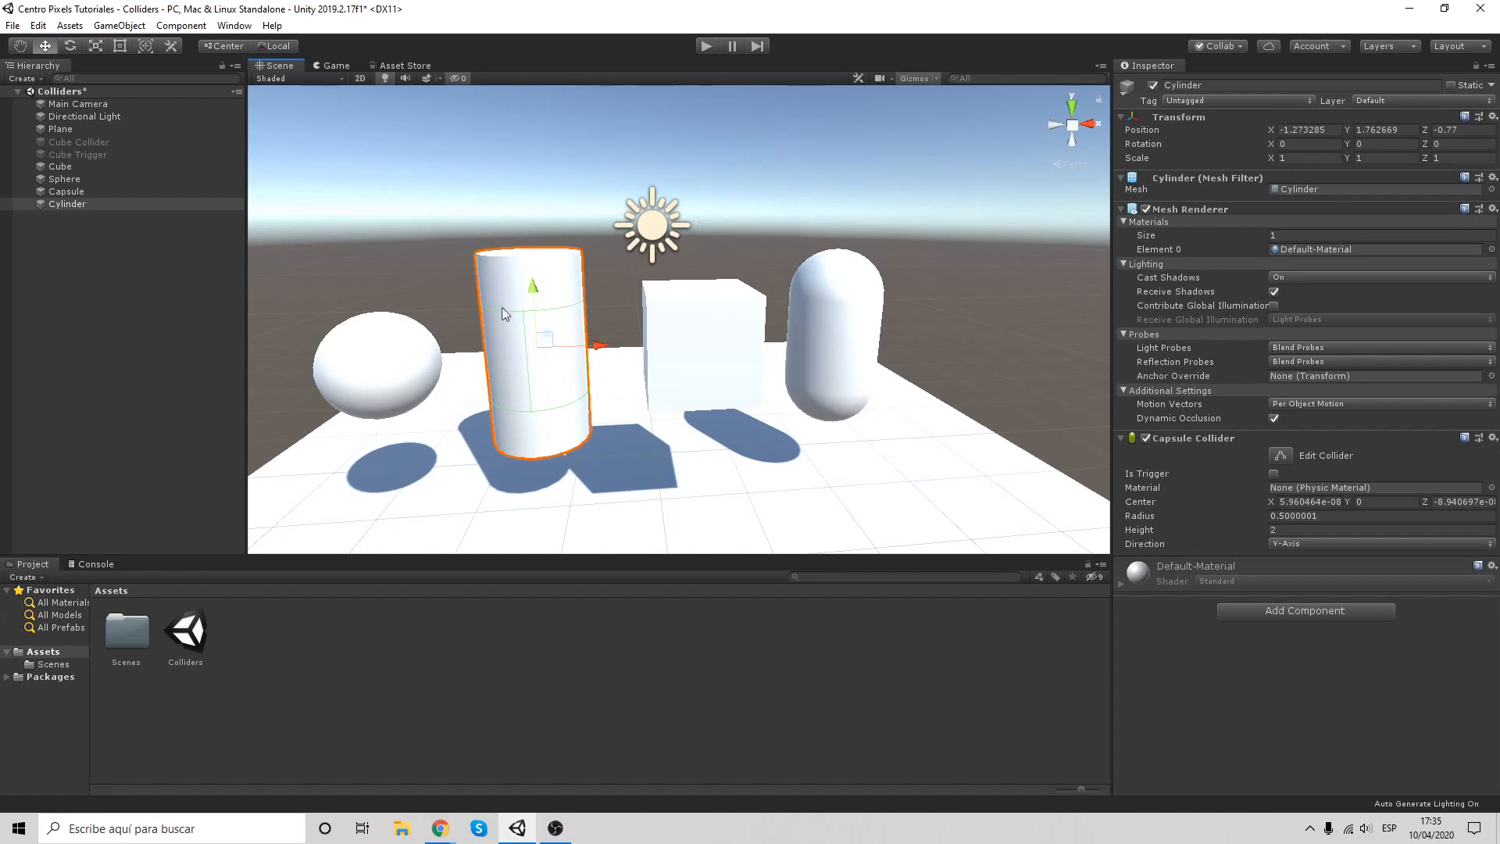
Disable the Mesh Renderers of the Cylinder and Capsule, and select both to compare their Capsule Collider outlines
click(1147, 209)
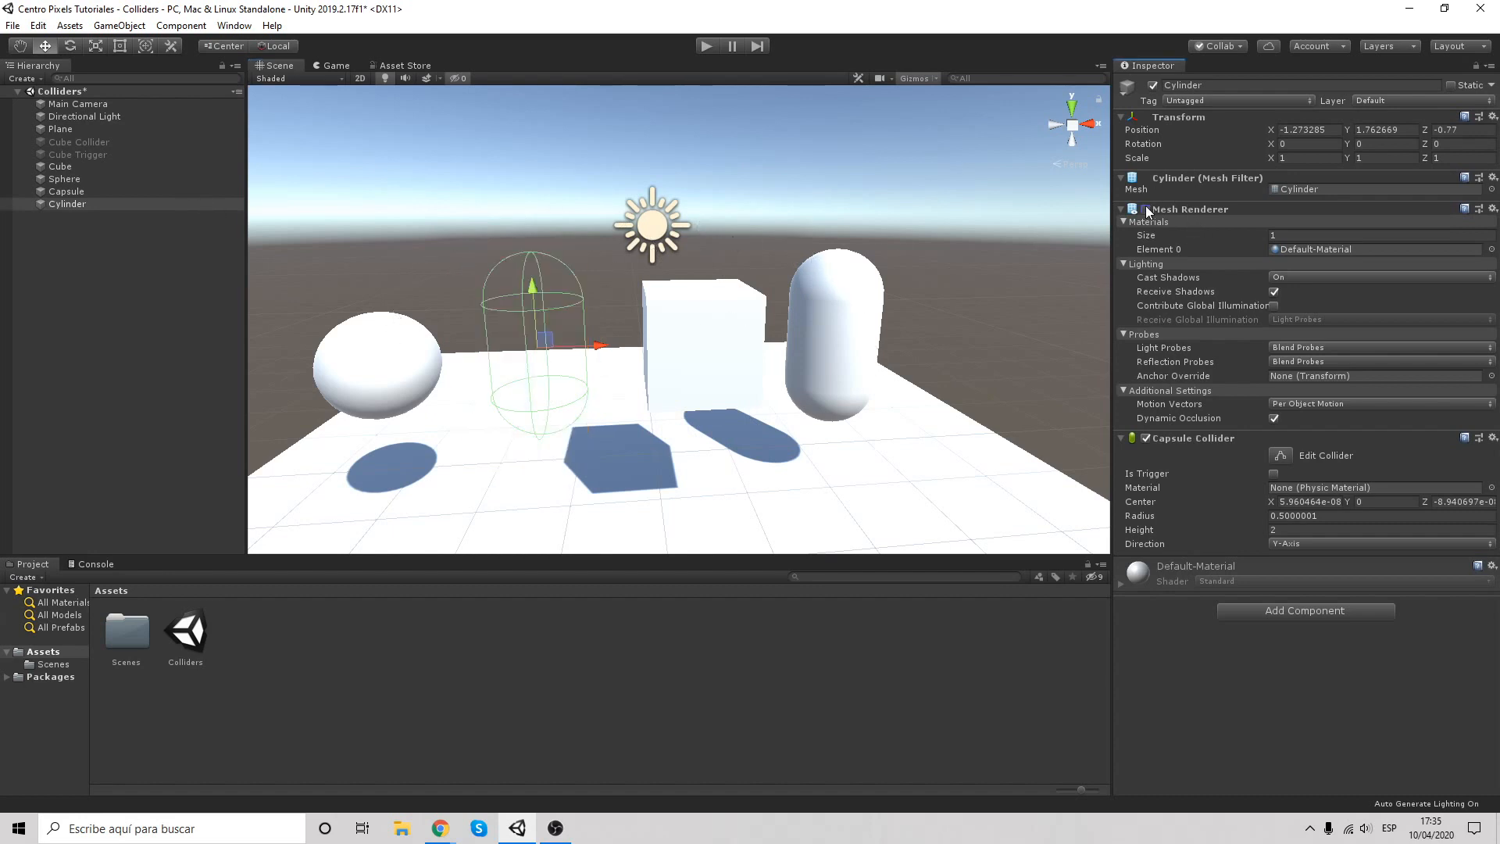
click(121, 192)
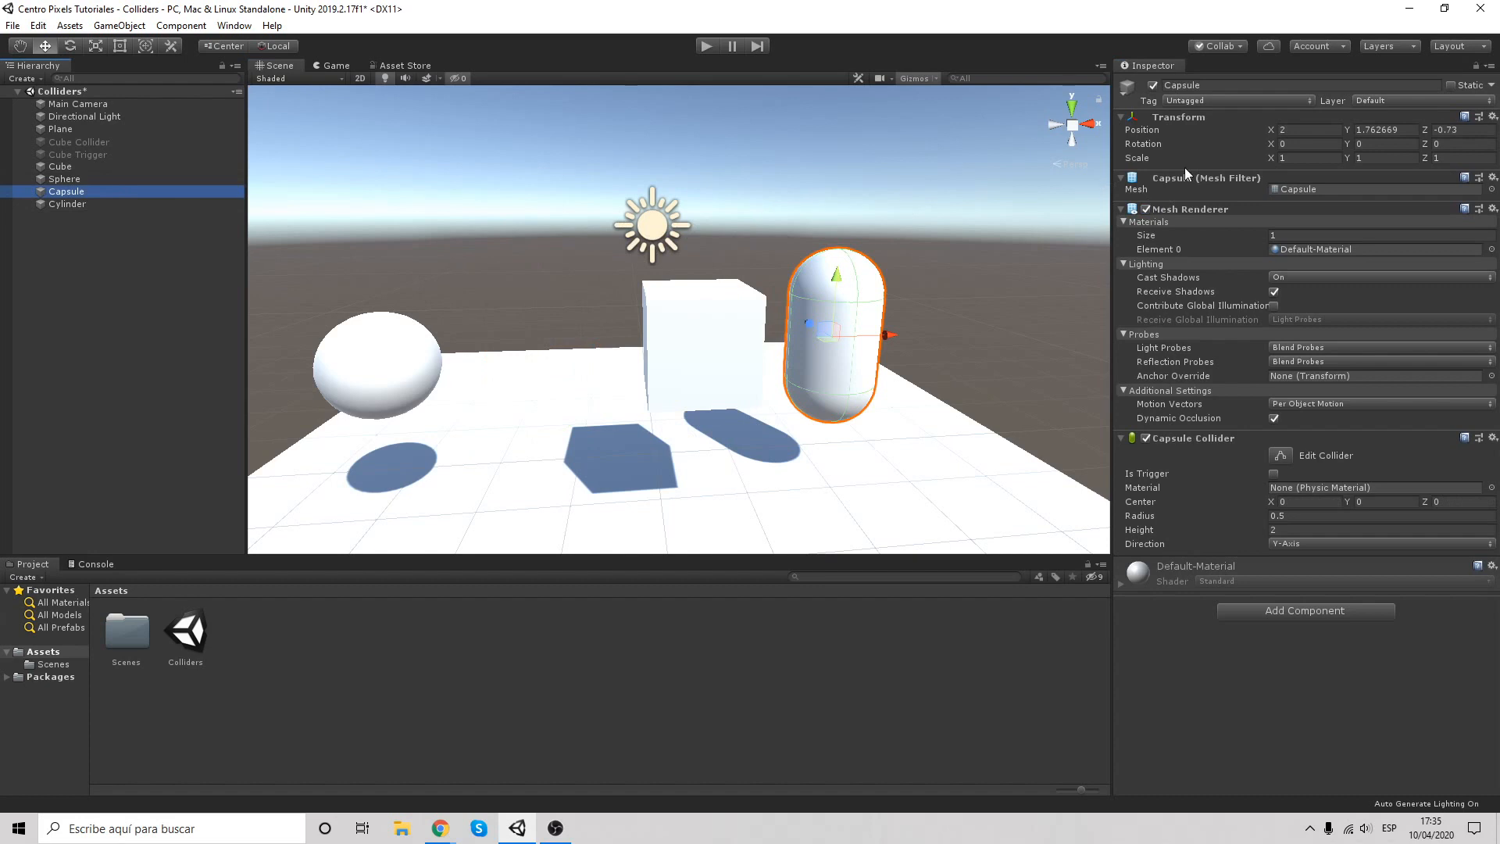
click(1146, 209)
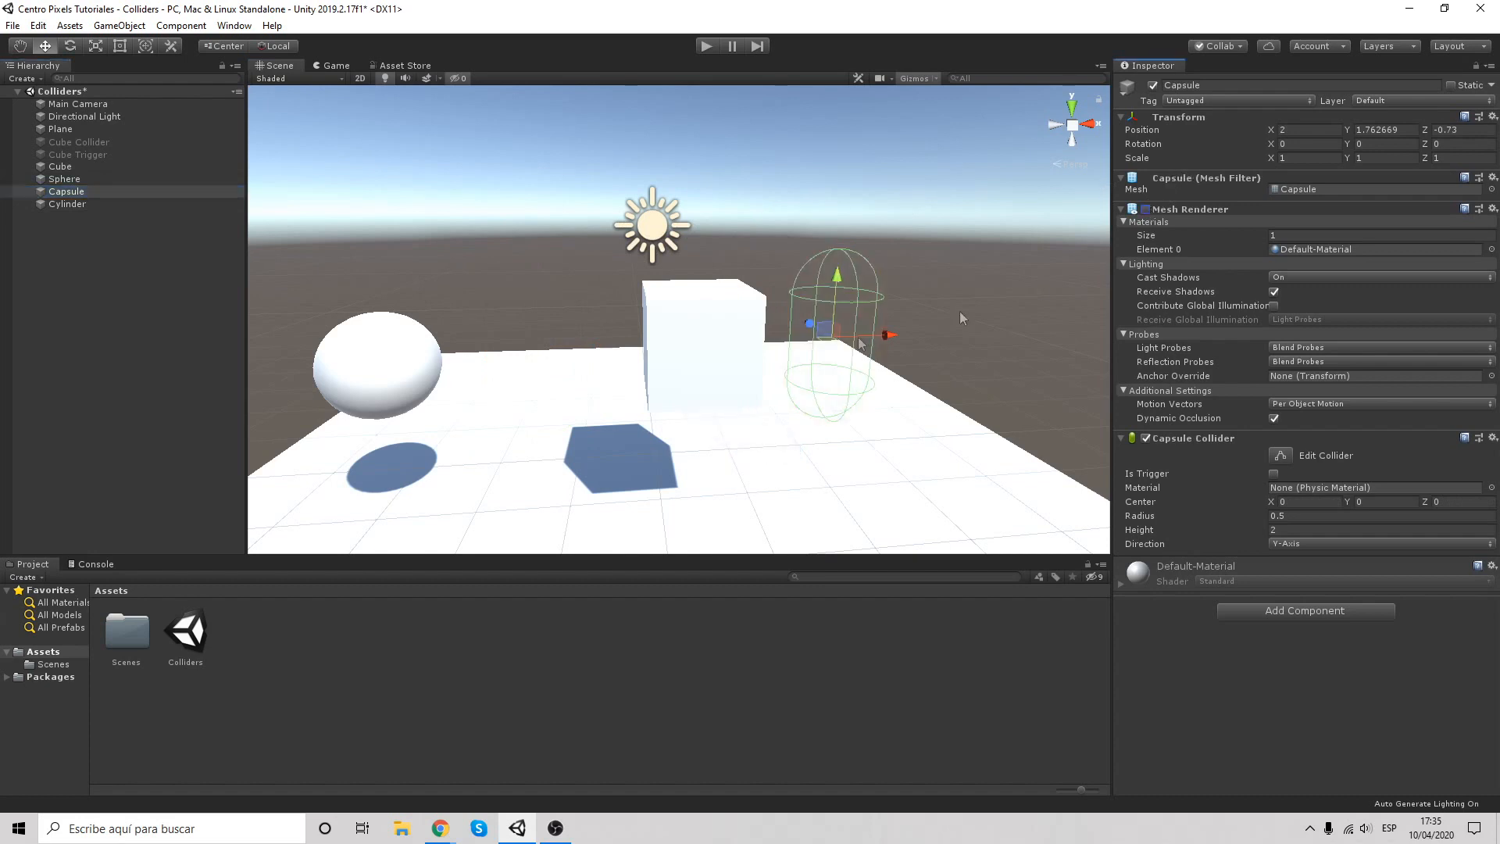
ctrl+click(76, 205)
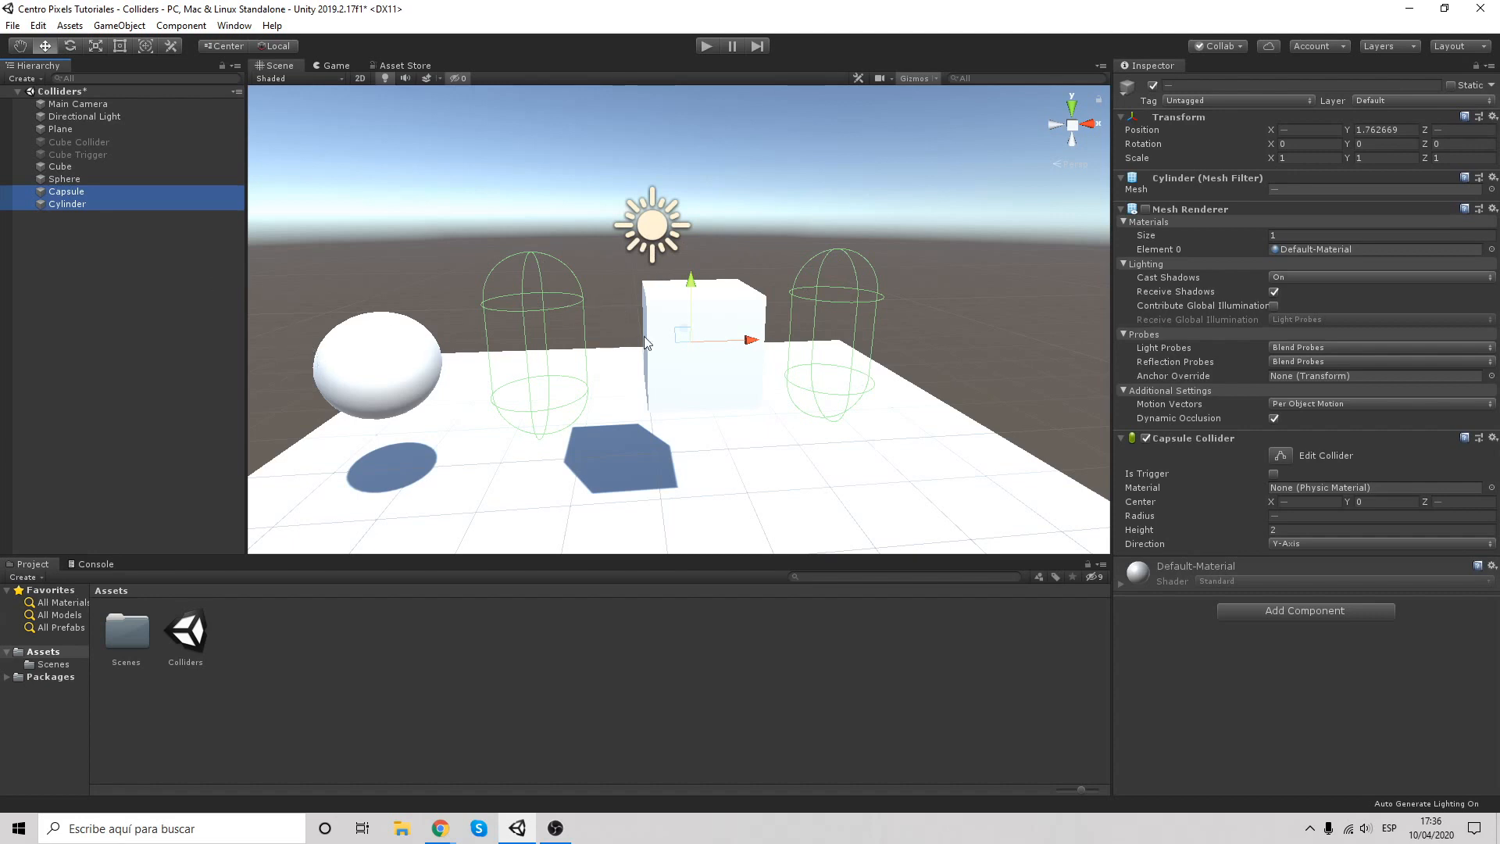
Undo the Mesh Renderer changes on the Capsule and Cylinder
key(ctrl+z)
key(ctrl+z)
key(ctrl+z)
key(ctrl+z)
key(ctrl+z)
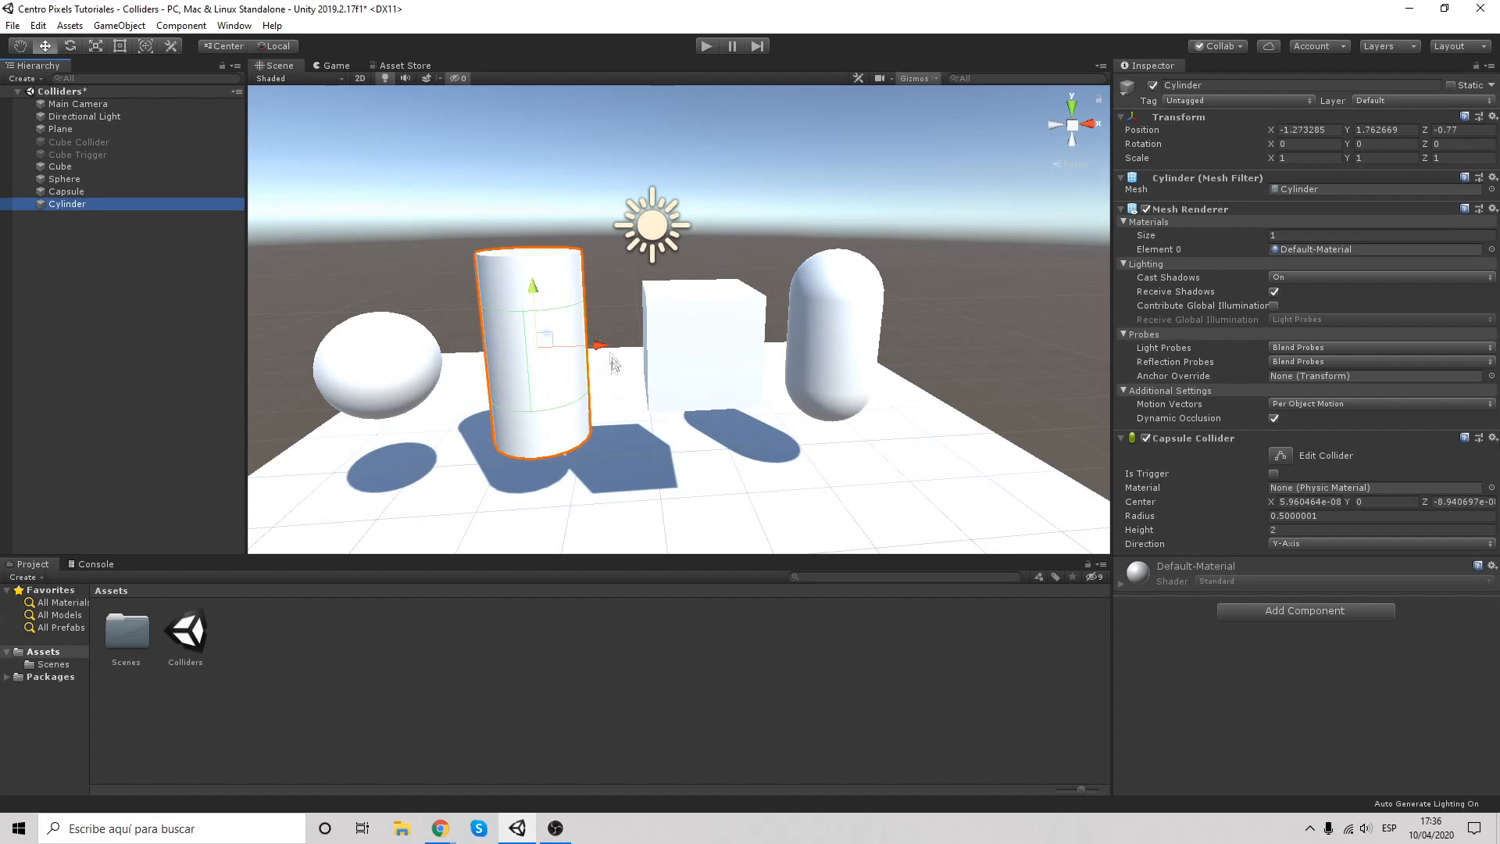
Disable the Plane's Mesh Renderer and examine its Mesh Collider wireframe
scroll(522, 287, down, 5)
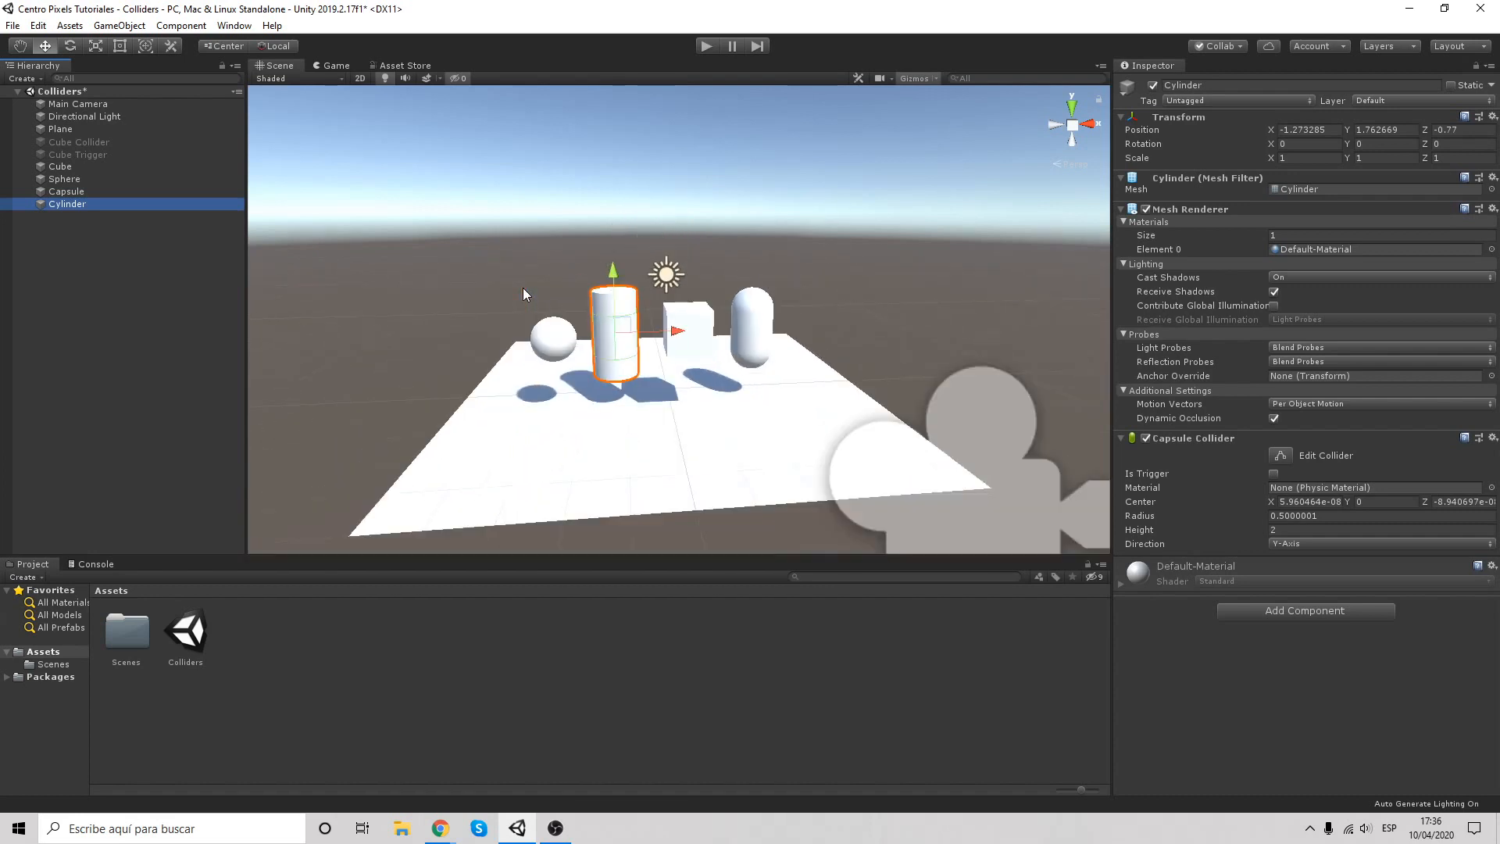
click(610, 463)
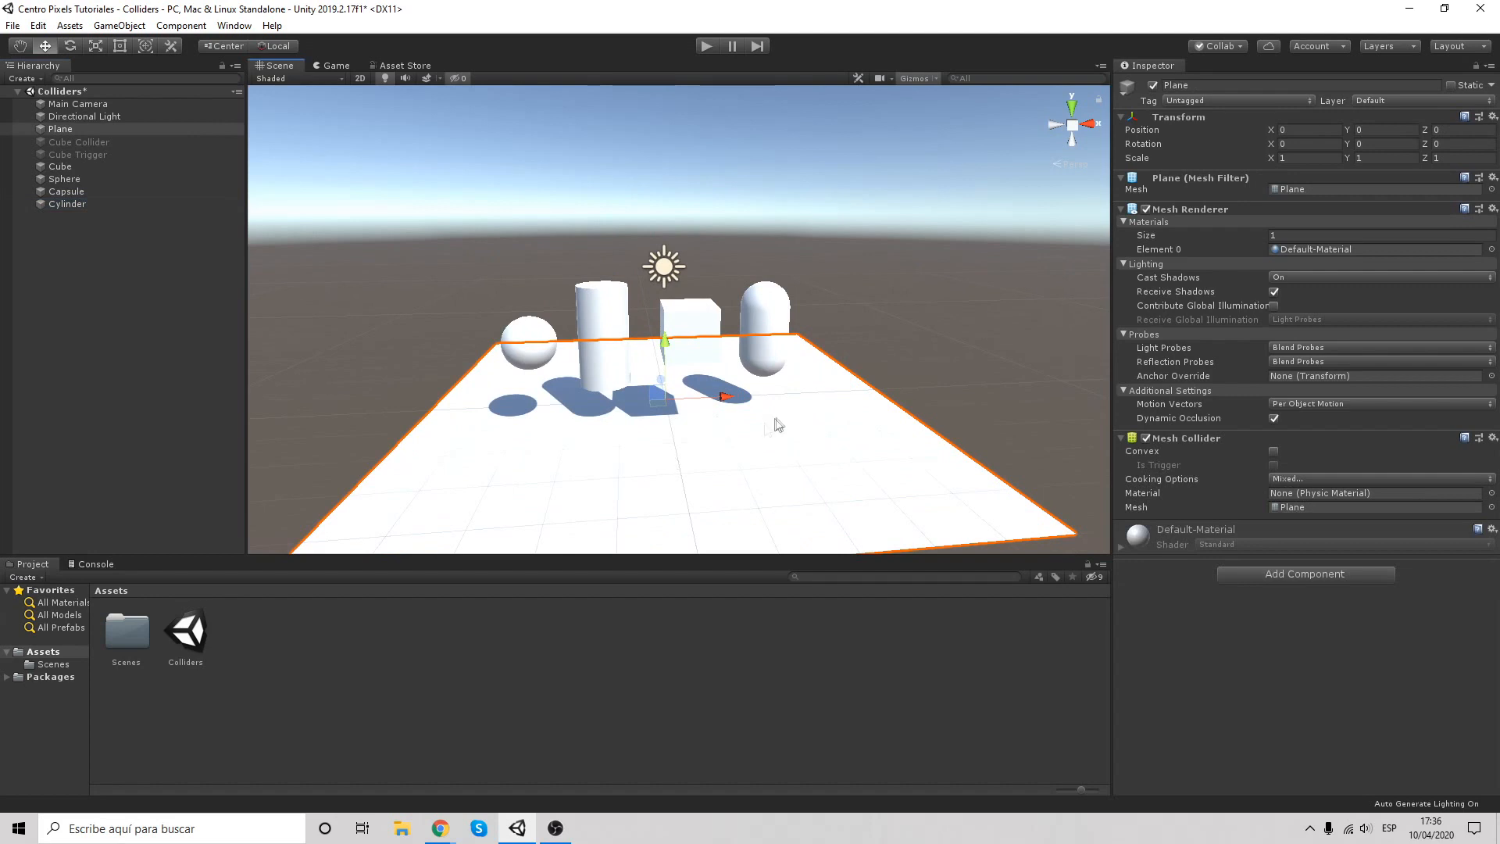
scroll(749, 439, up, 3)
right_drag(732, 431, 763, 438)
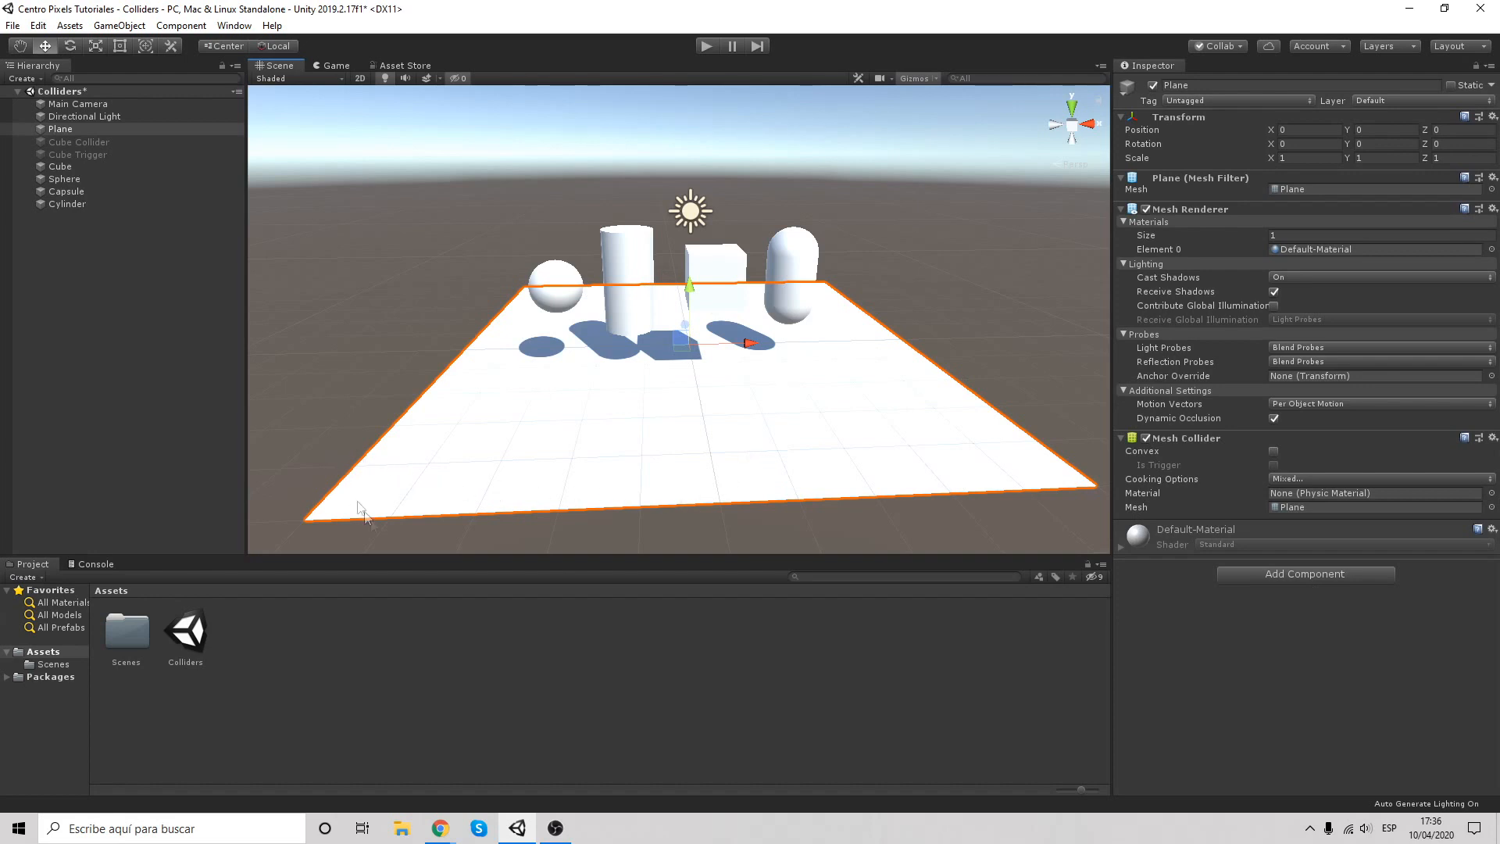
click(1146, 209)
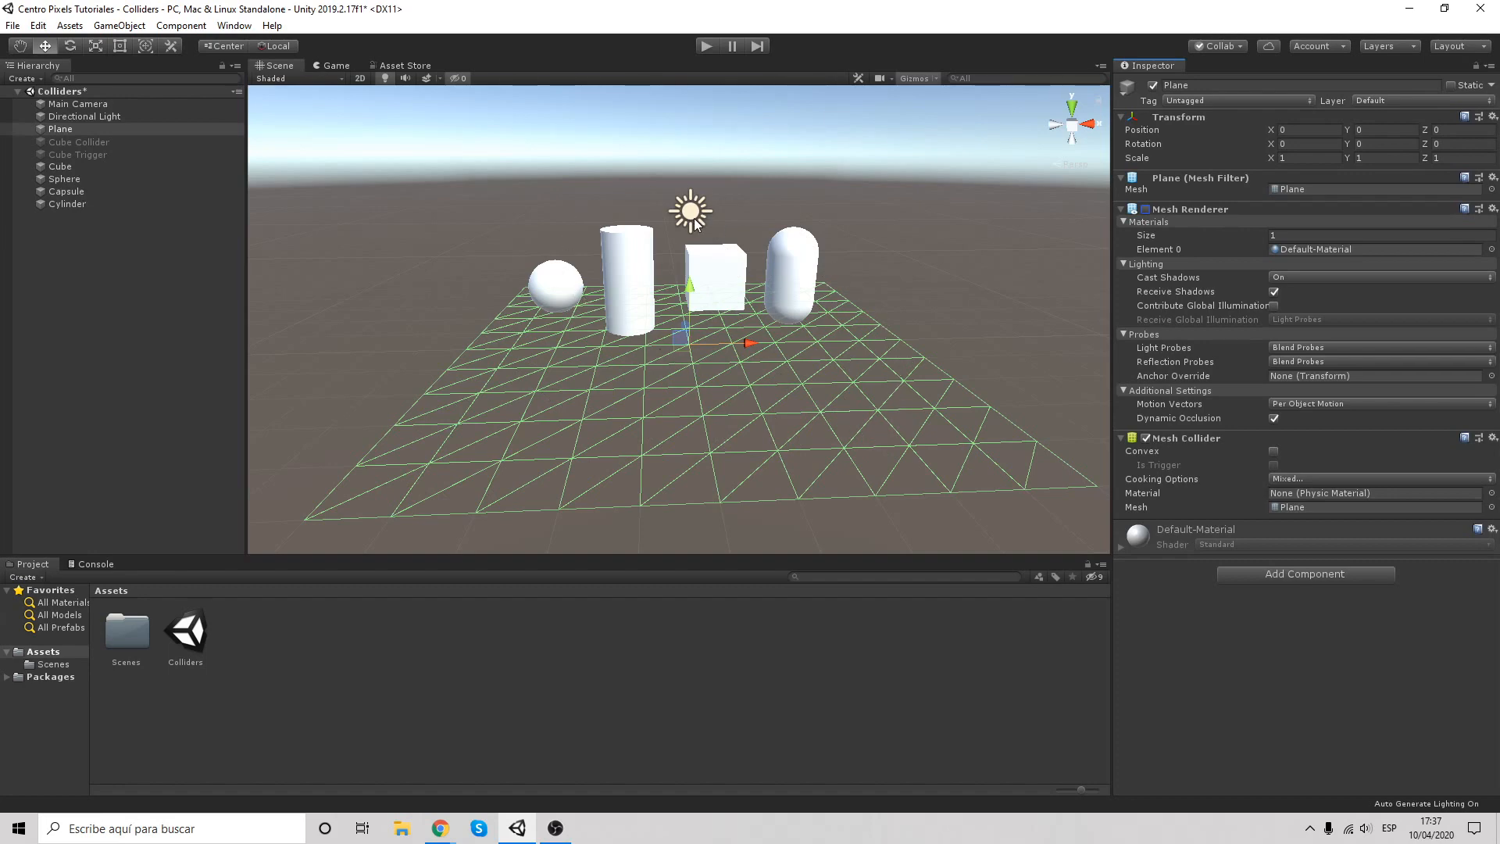
middle_drag(609, 349, 655, 384)
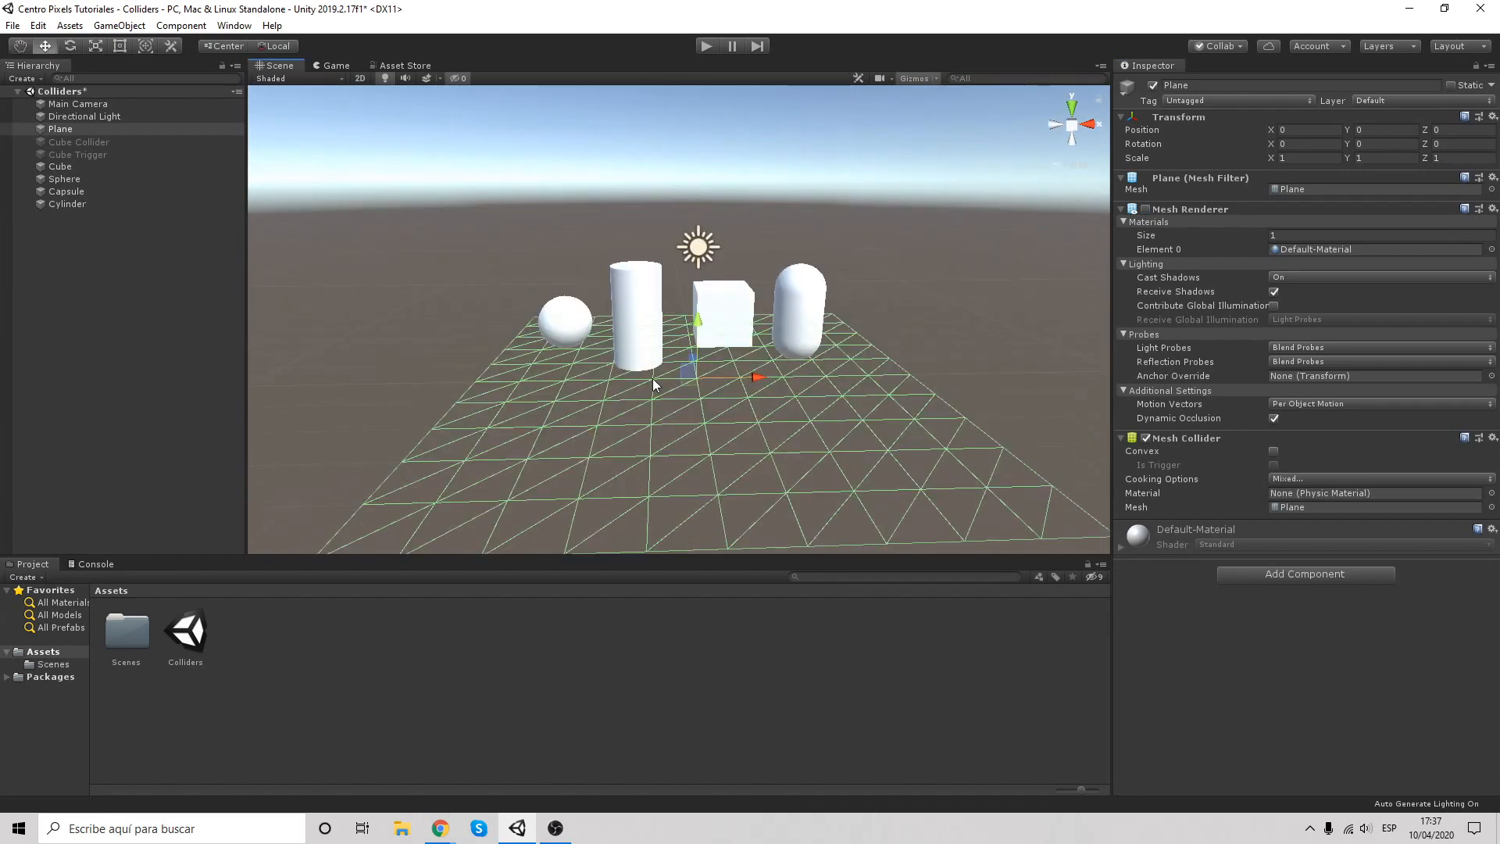
alt+drag(655, 385, 653, 355)
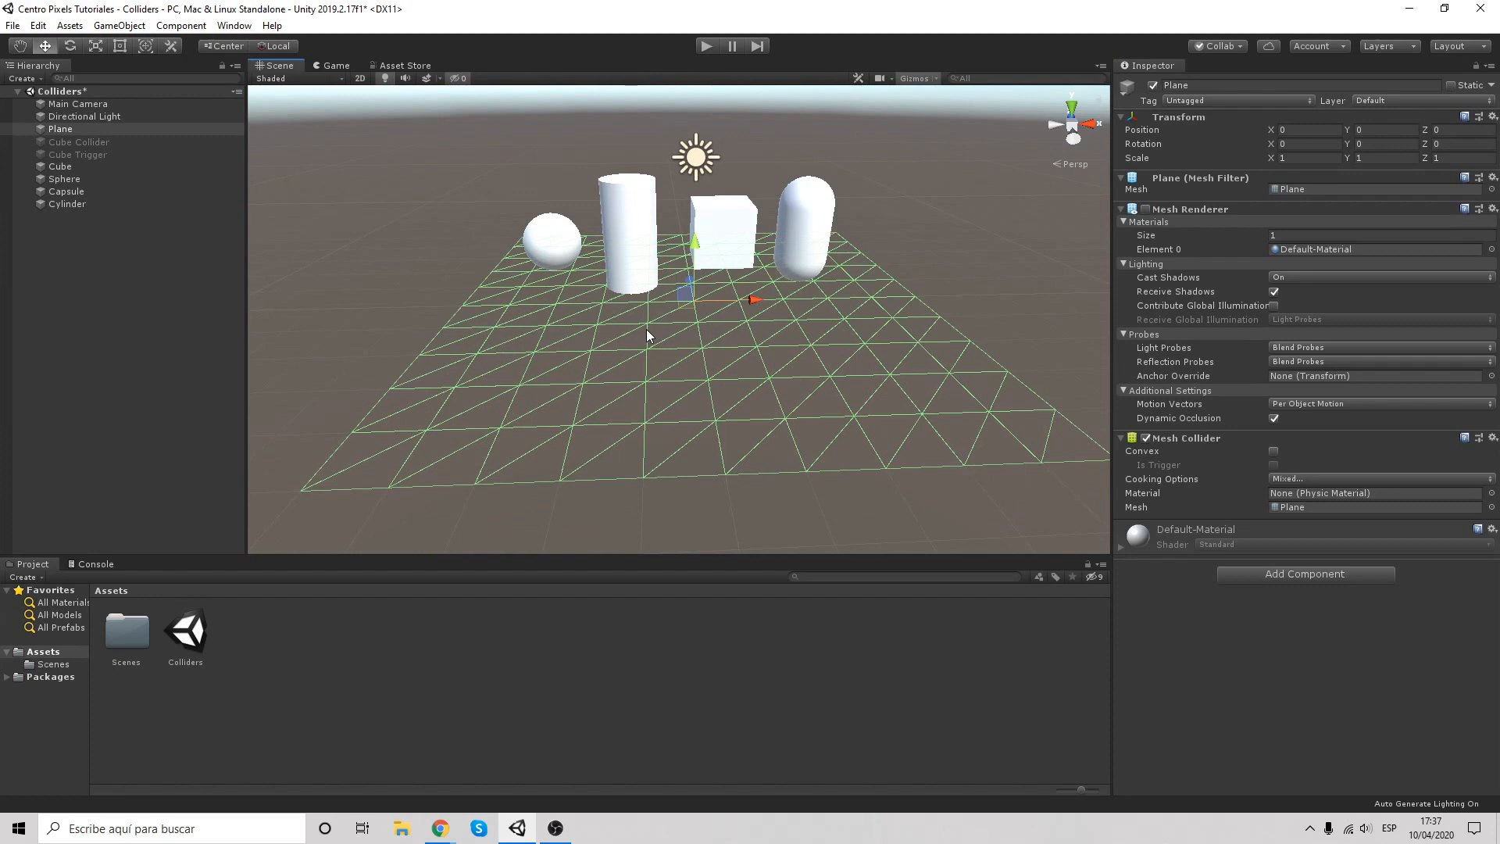
middle_drag(673, 327, 662, 357)
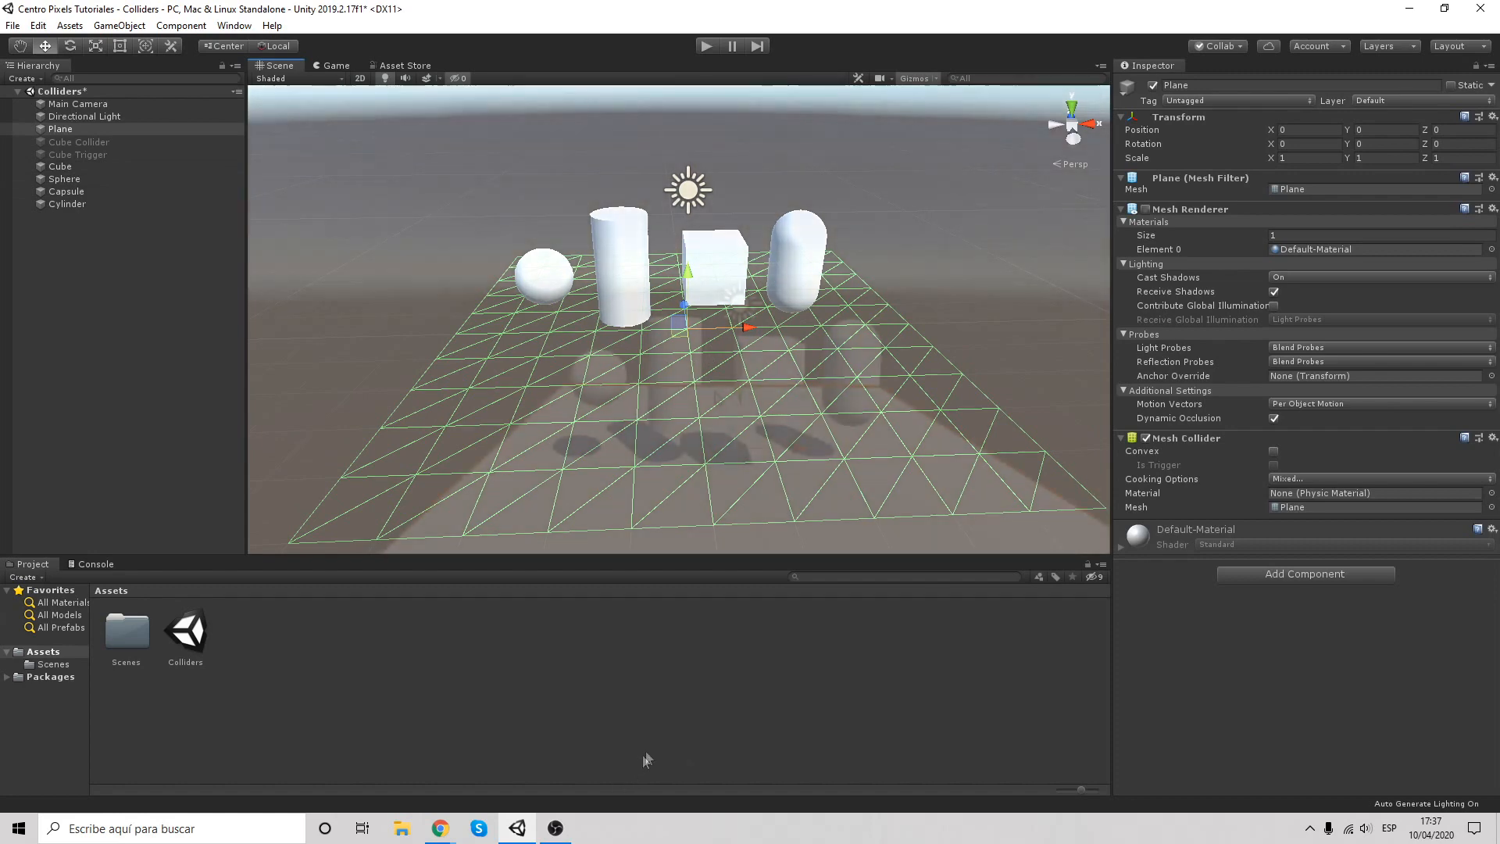
Clear the object selection and run the scene in Play mode
right_drag(629, 311, 654, 368)
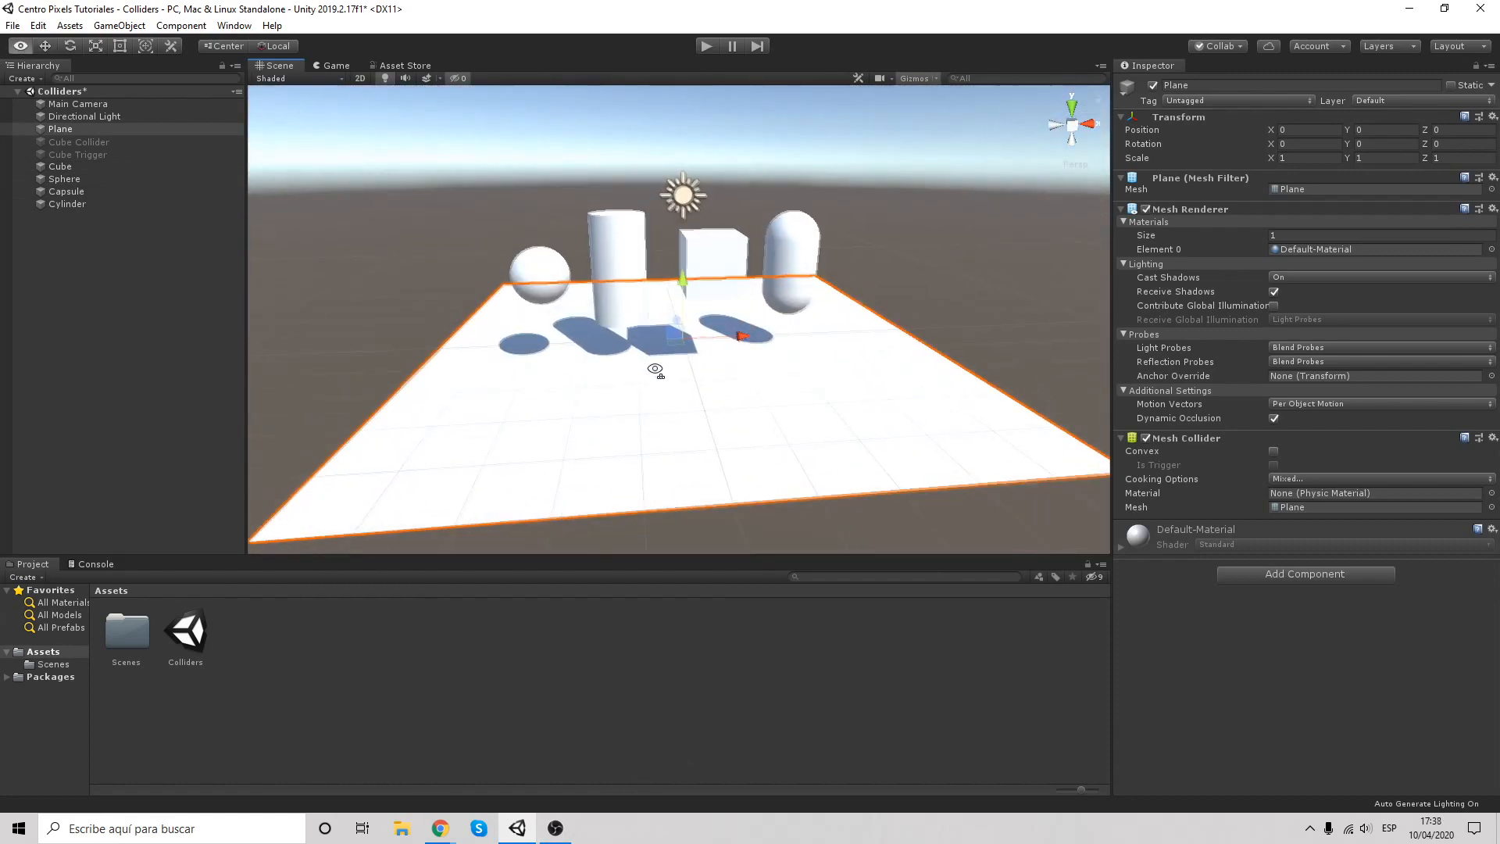
middle_drag(655, 369, 646, 345)
right_drag(733, 399, 735, 365)
click(169, 313)
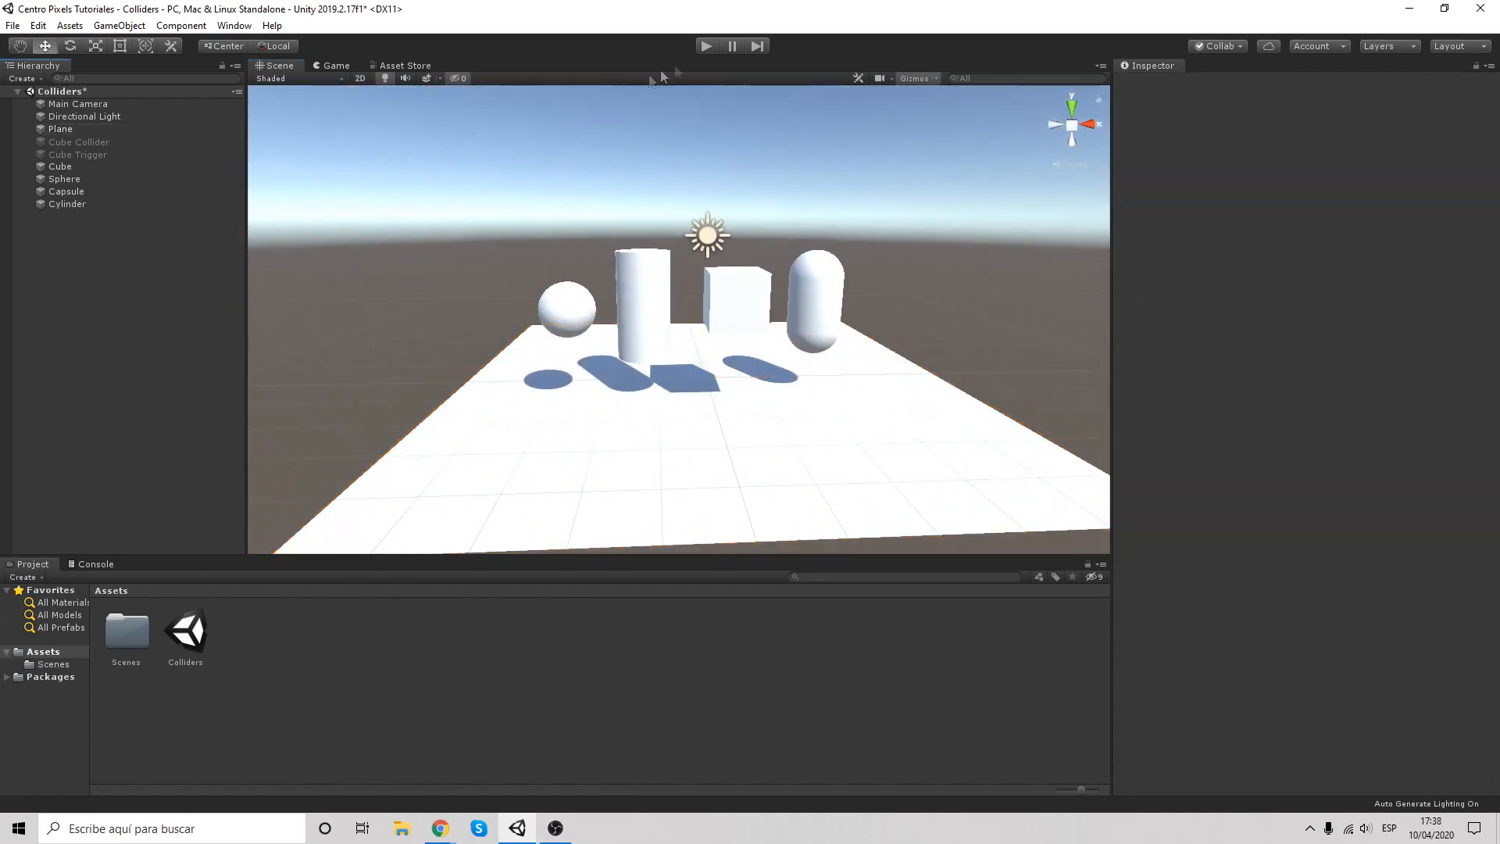
click(703, 46)
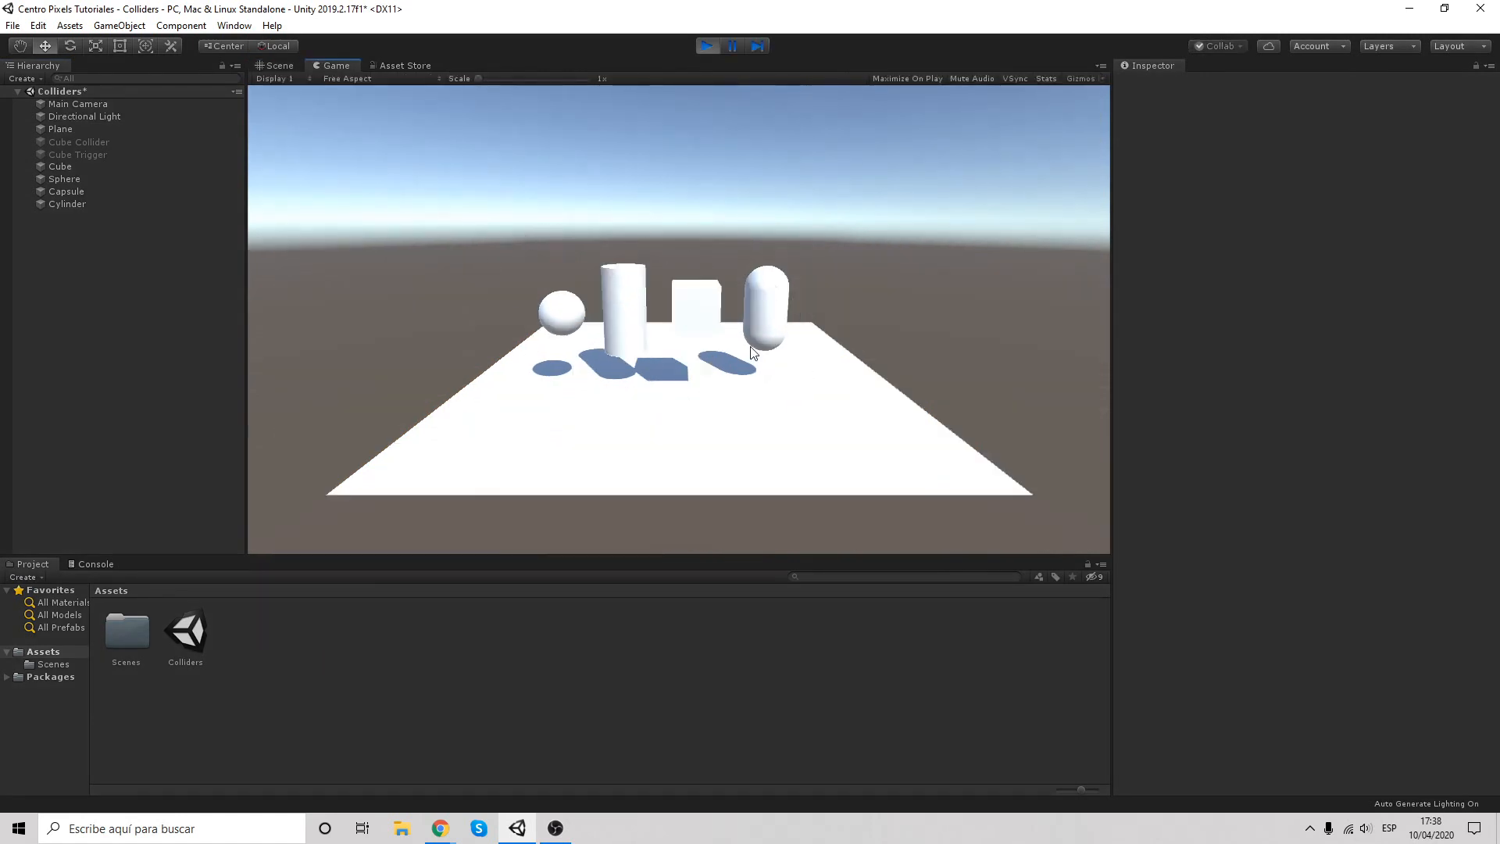
Add a Rigidbody component to the Cube while the scene is playing
click(148, 167)
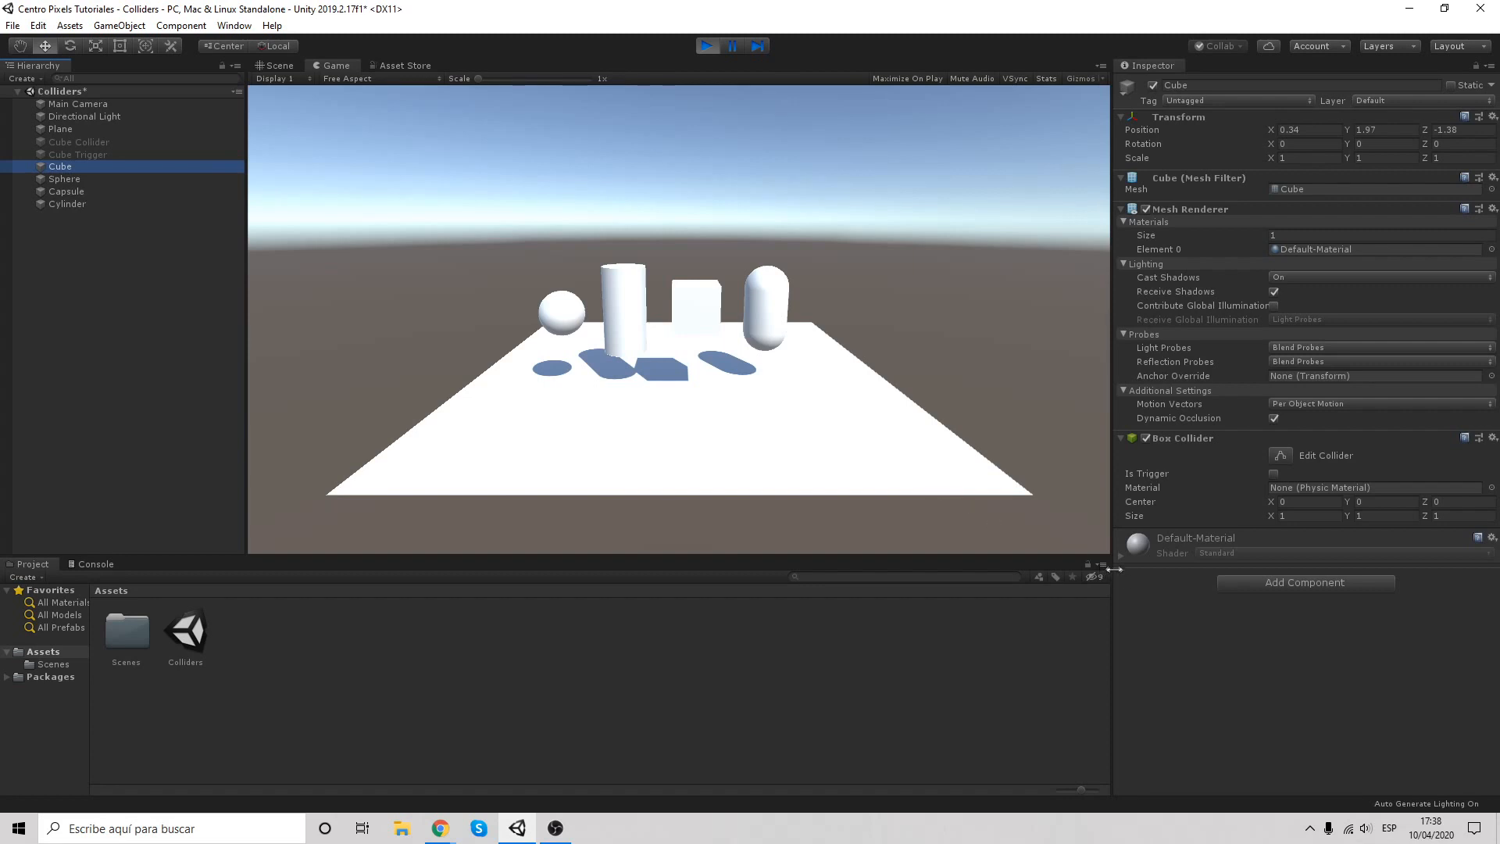
click(1280, 582)
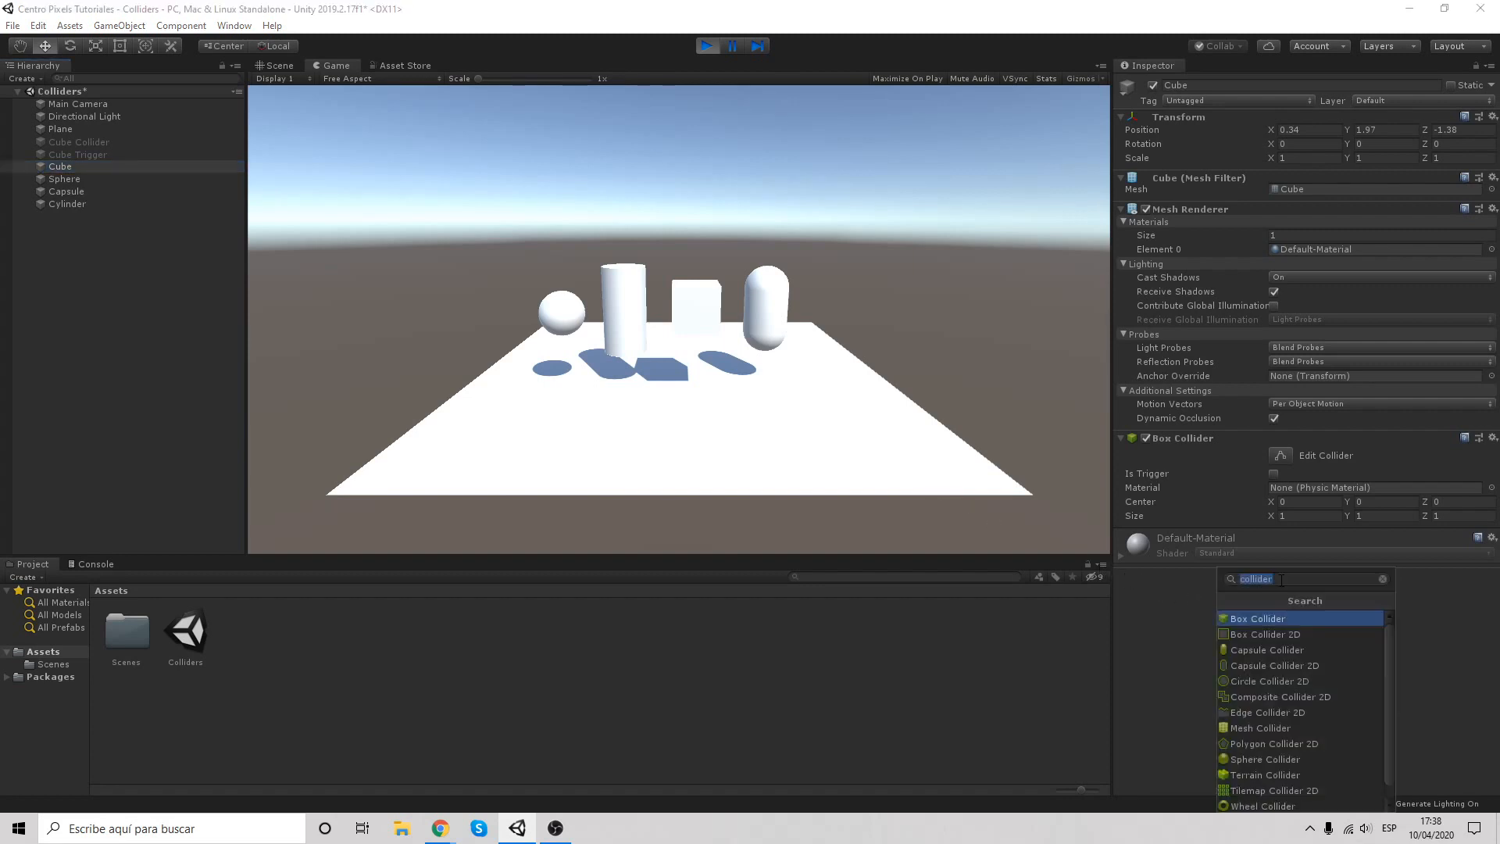
text(rig)
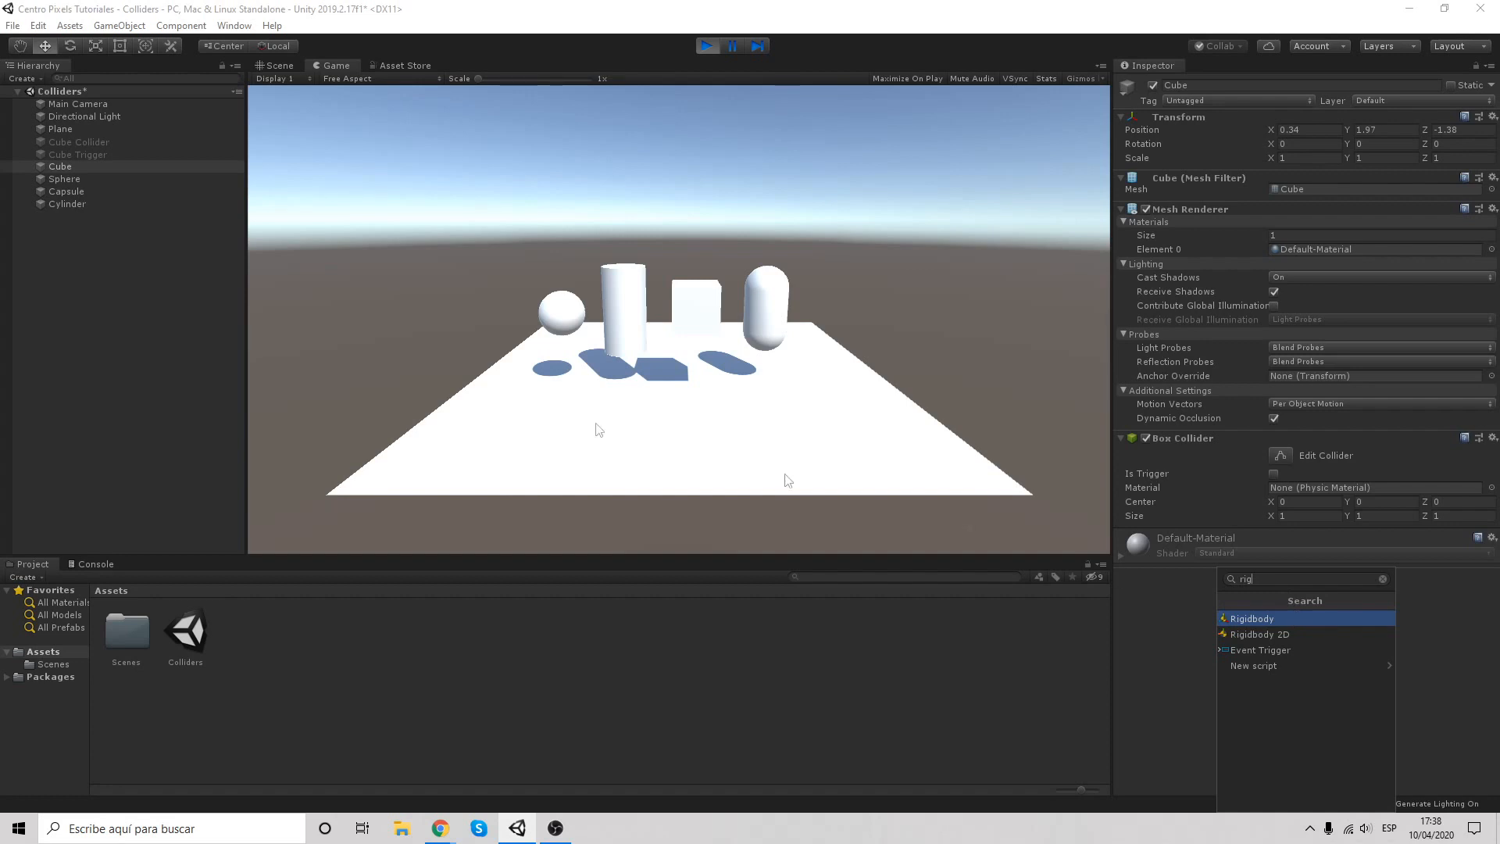
click(104, 167)
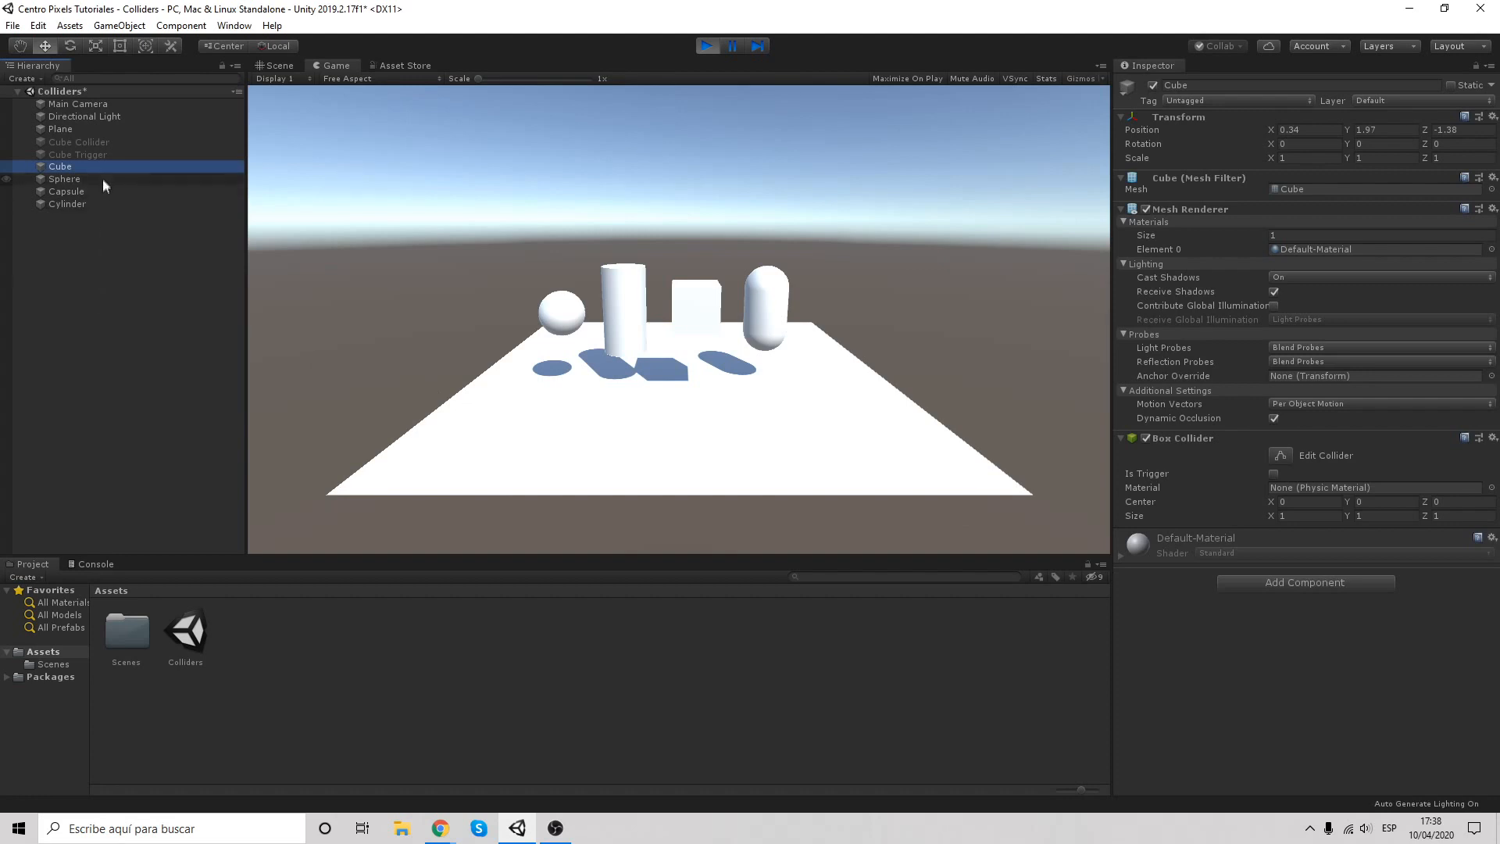
click(1312, 583)
click(1299, 618)
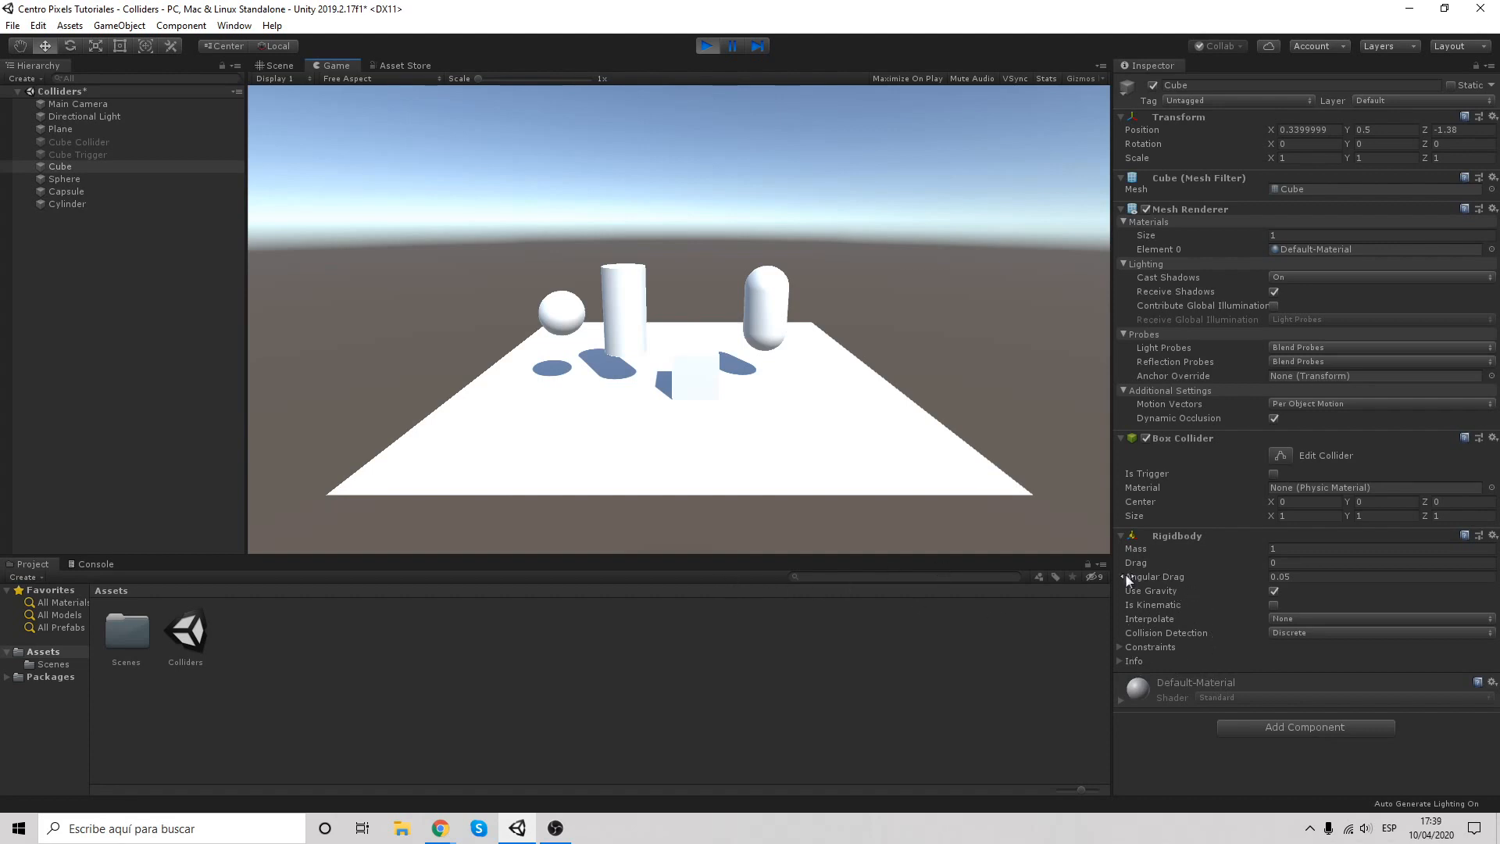
Pause the game, add a Rigidbody with Use Gravity off to the Sphere, and resume playing
click(125, 180)
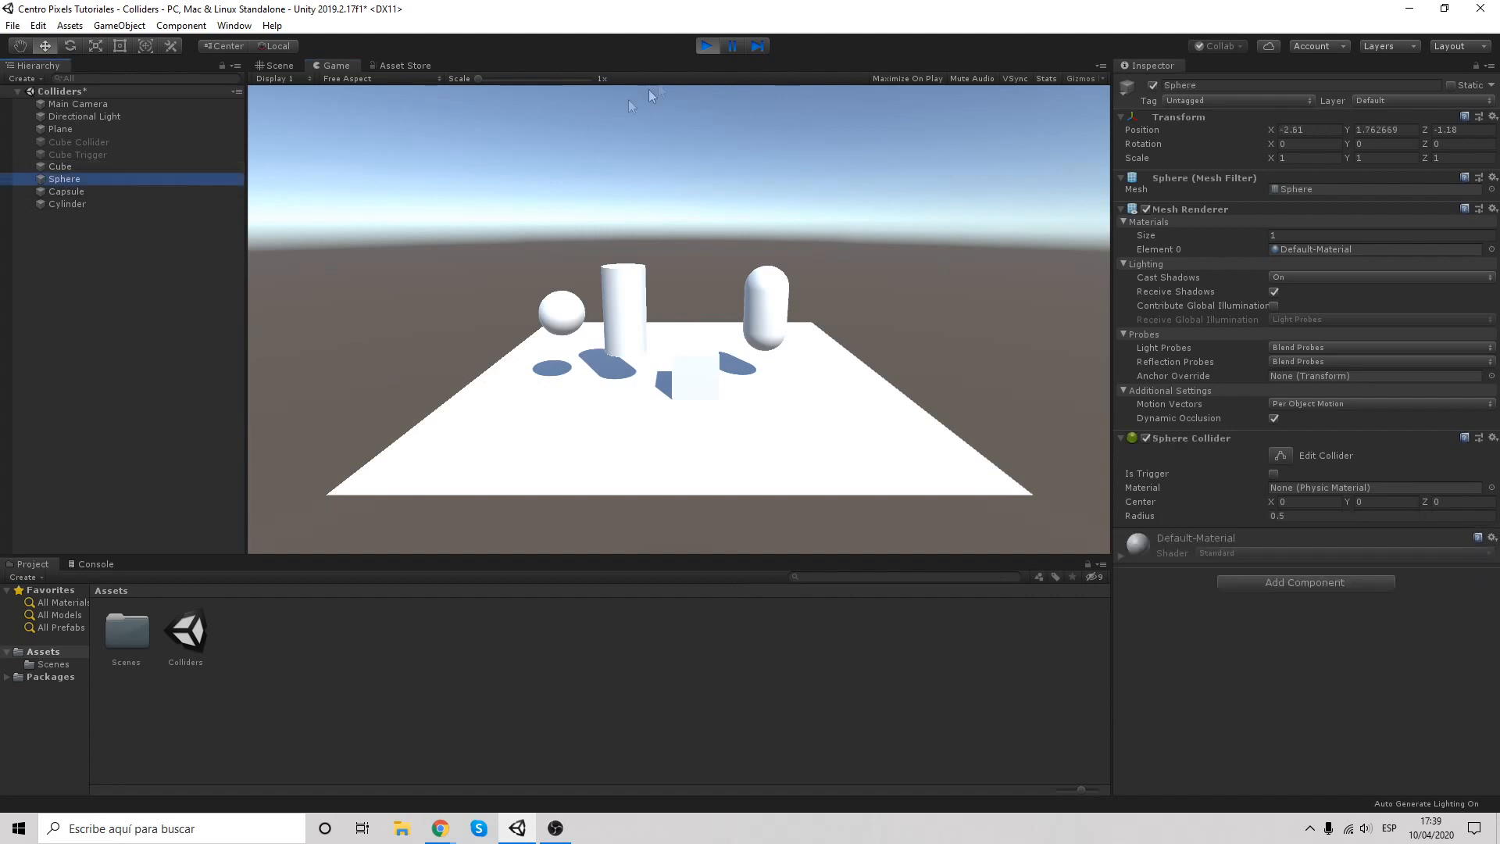
click(729, 45)
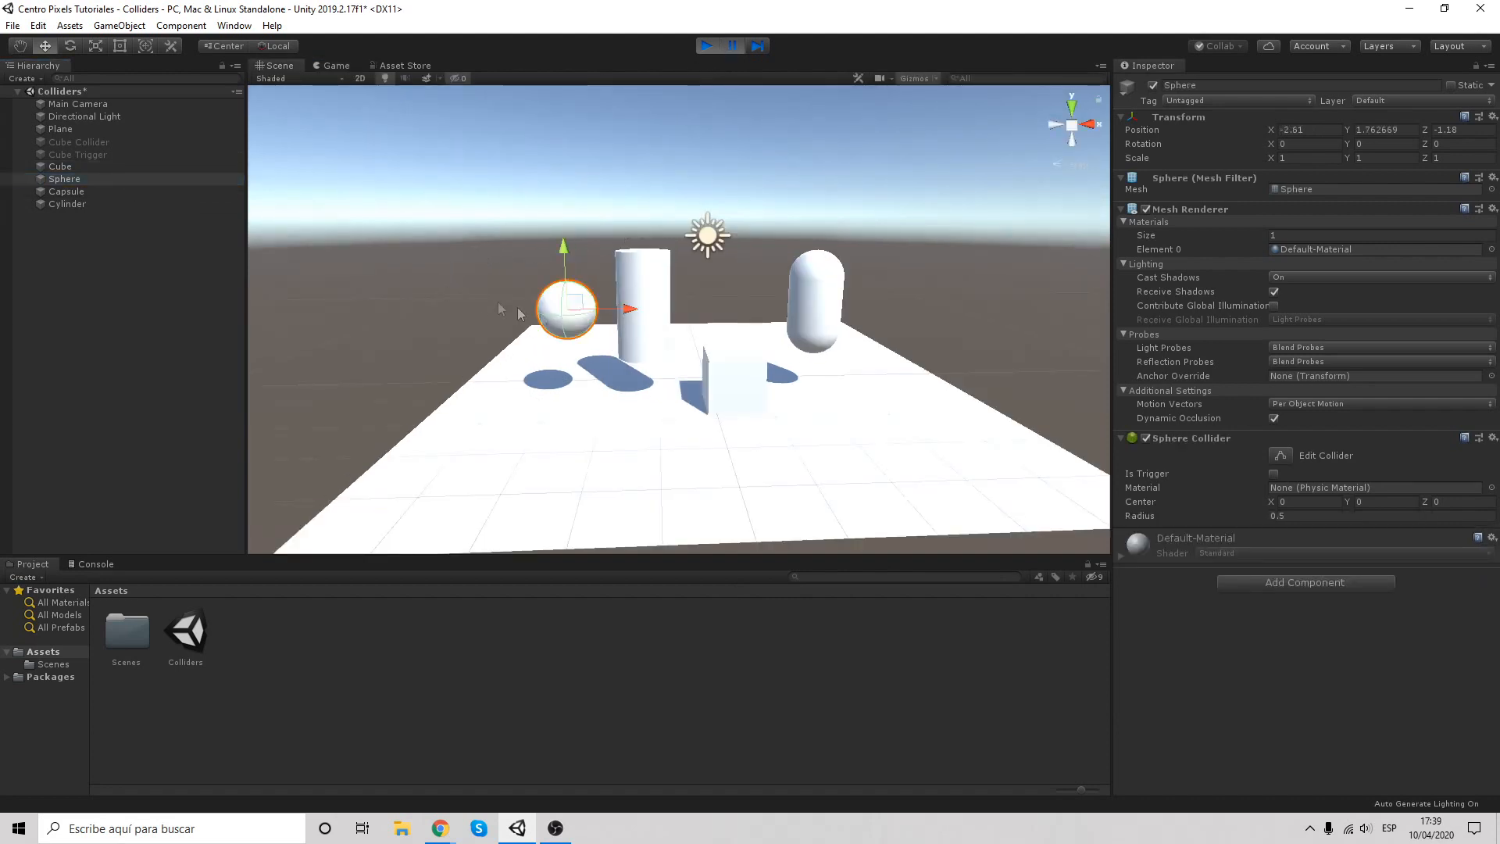
click(1304, 582)
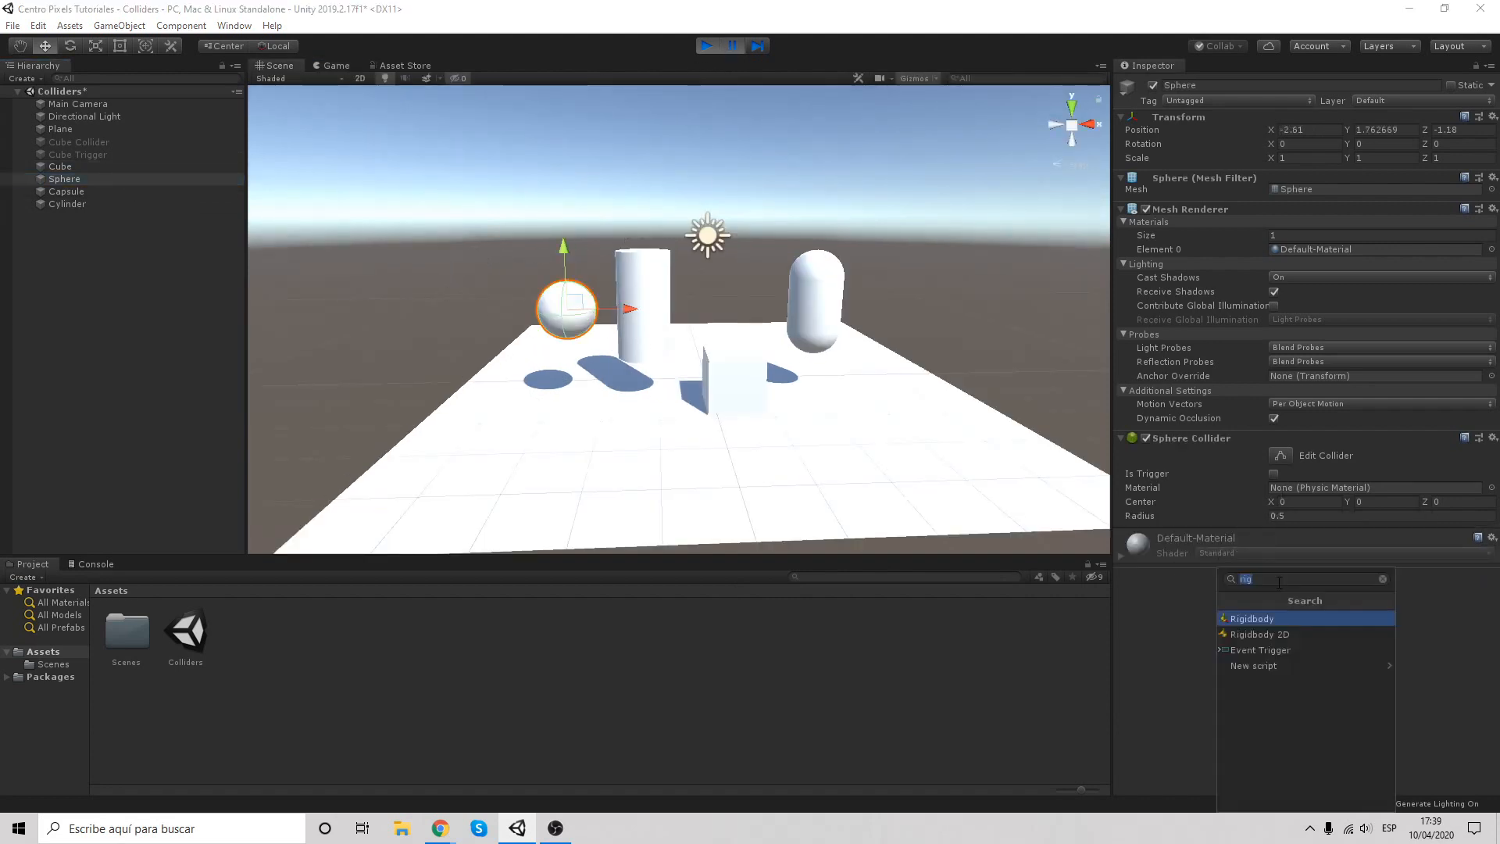
click(1281, 612)
click(1273, 591)
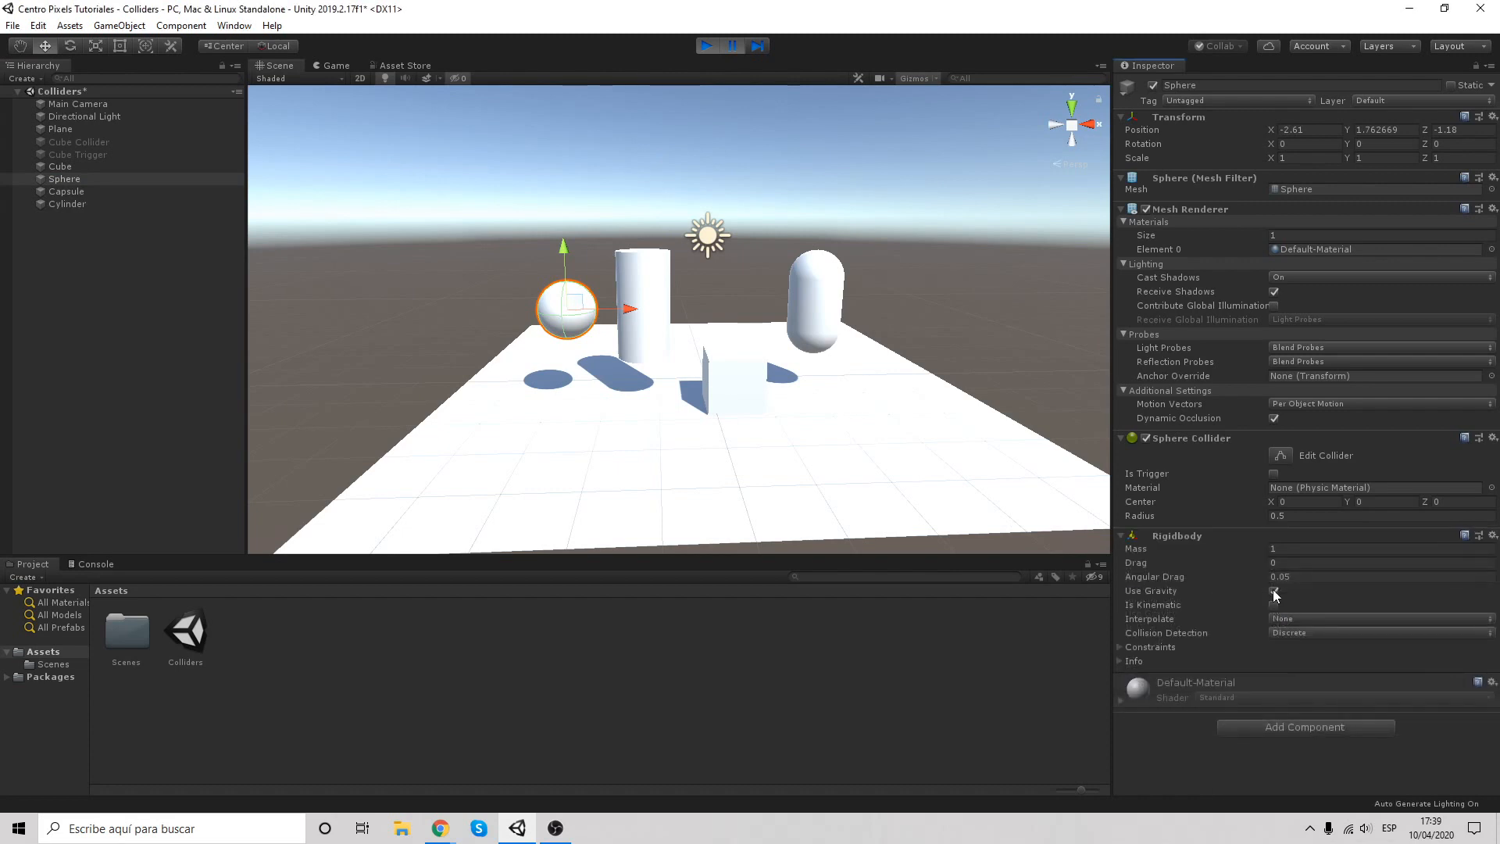
click(732, 45)
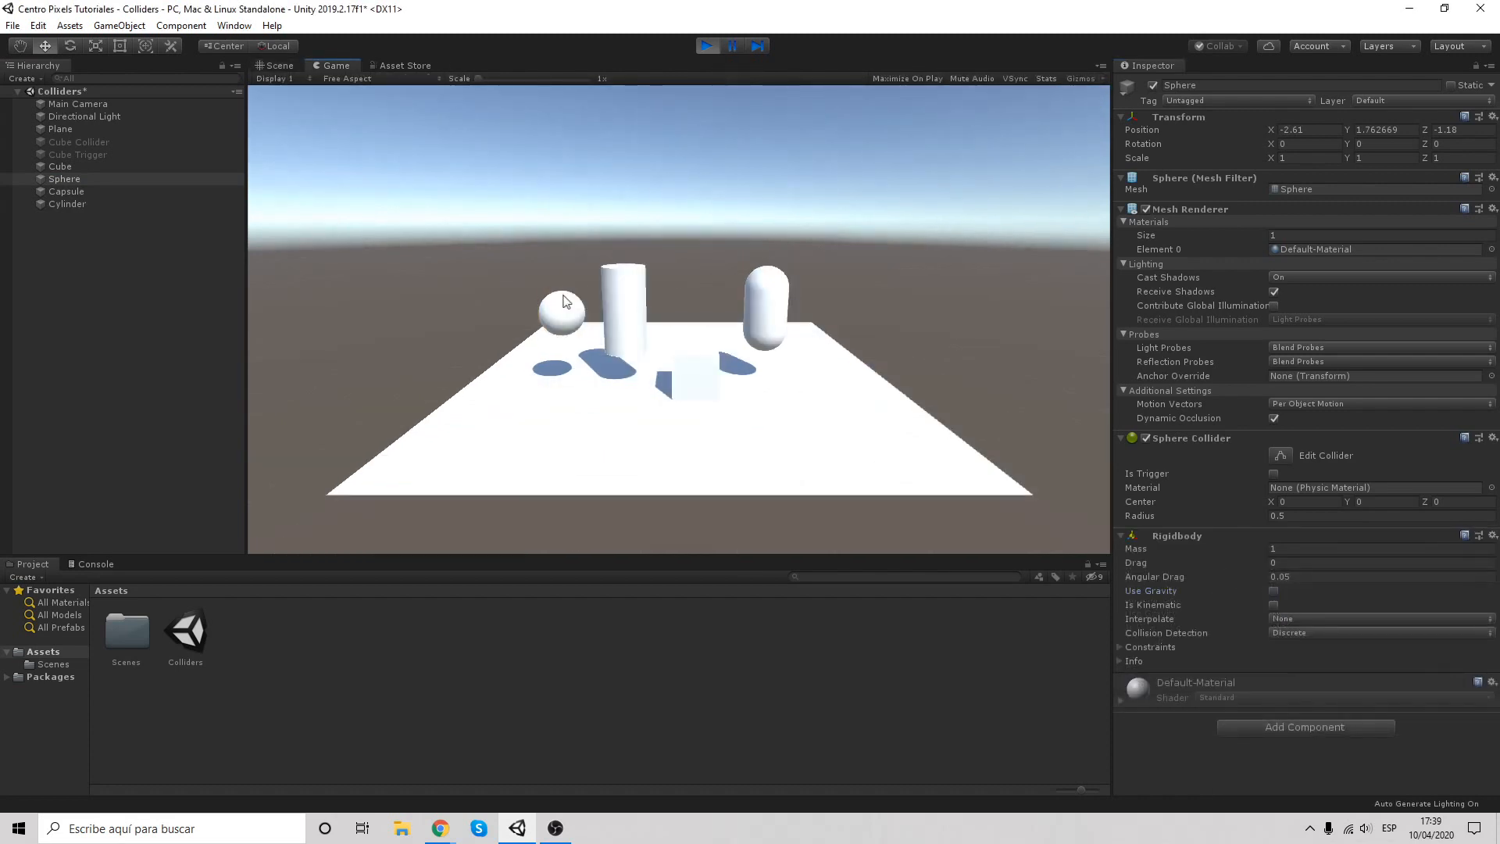
Turn off Use Gravity on the Cube's Rigidbody and move the Cube toward the Sphere in the Scene view
click(132, 167)
click(281, 66)
drag(731, 321, 723, 250)
drag(738, 329, 739, 226)
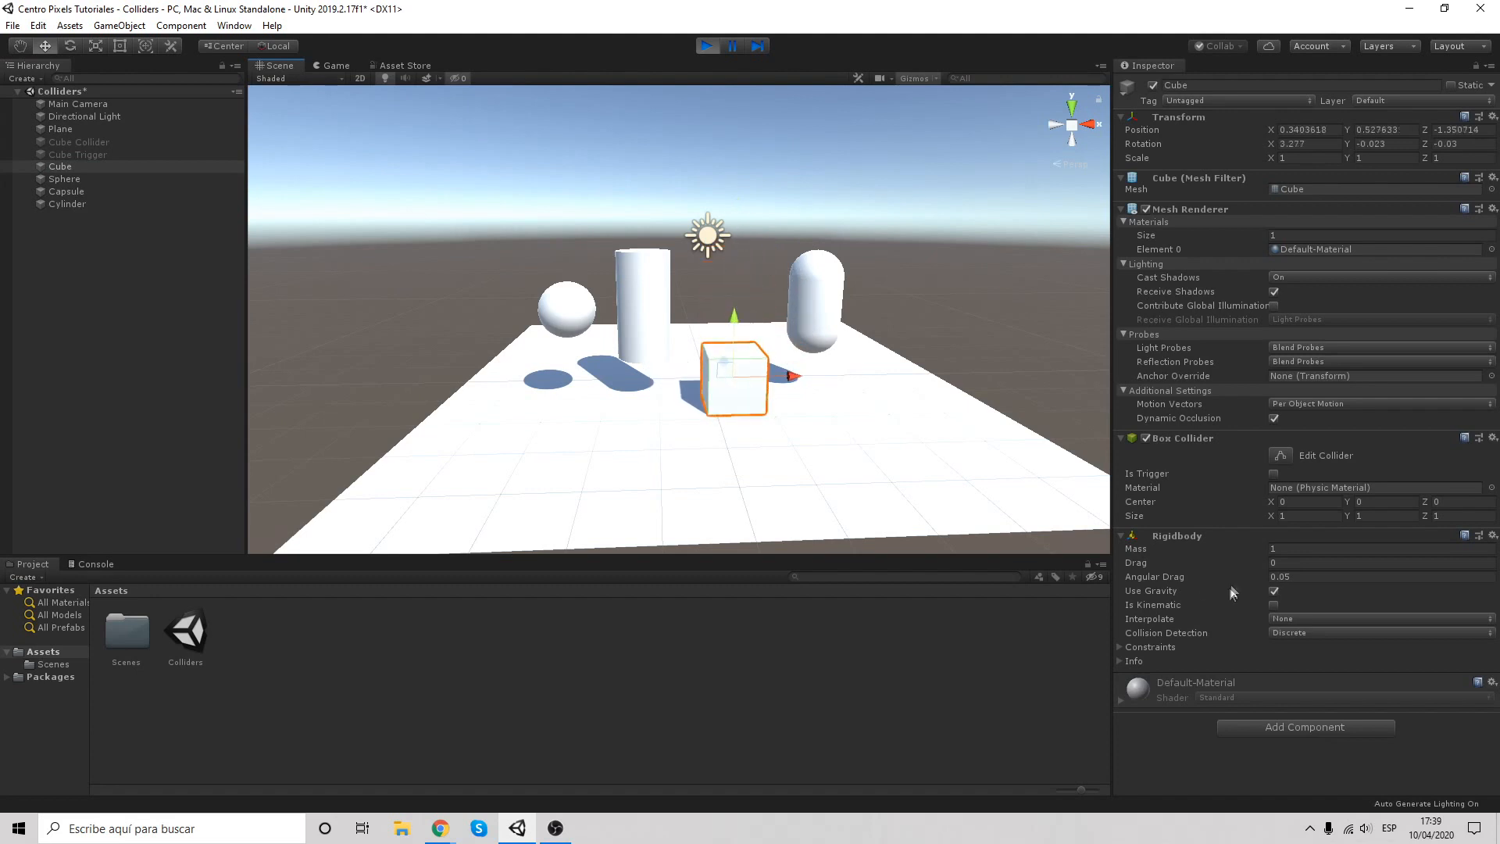
click(1274, 591)
drag(741, 328, 576, 304)
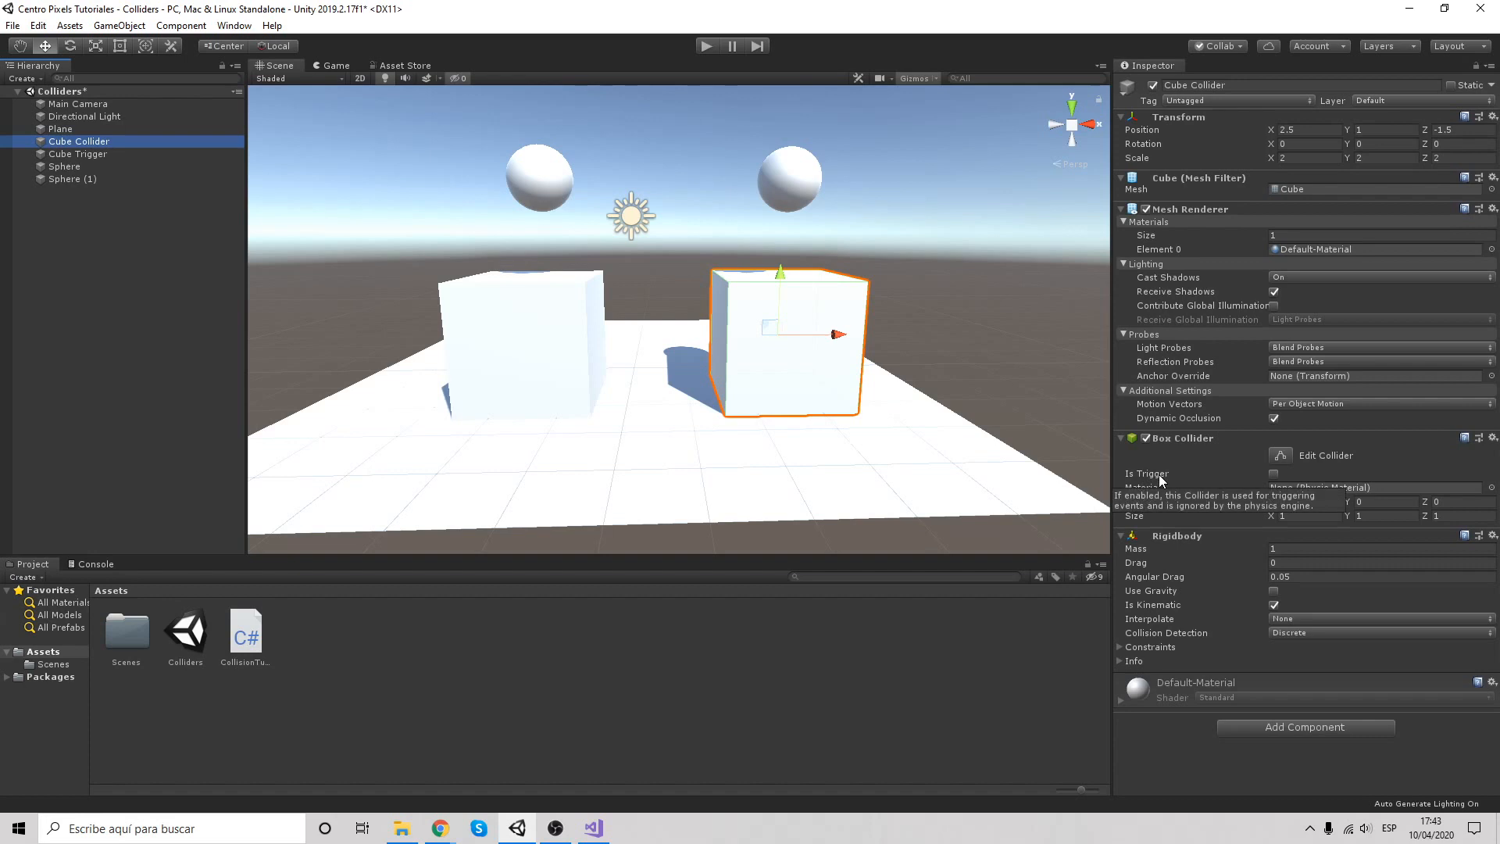
middle_drag(721, 215, 843, 321)
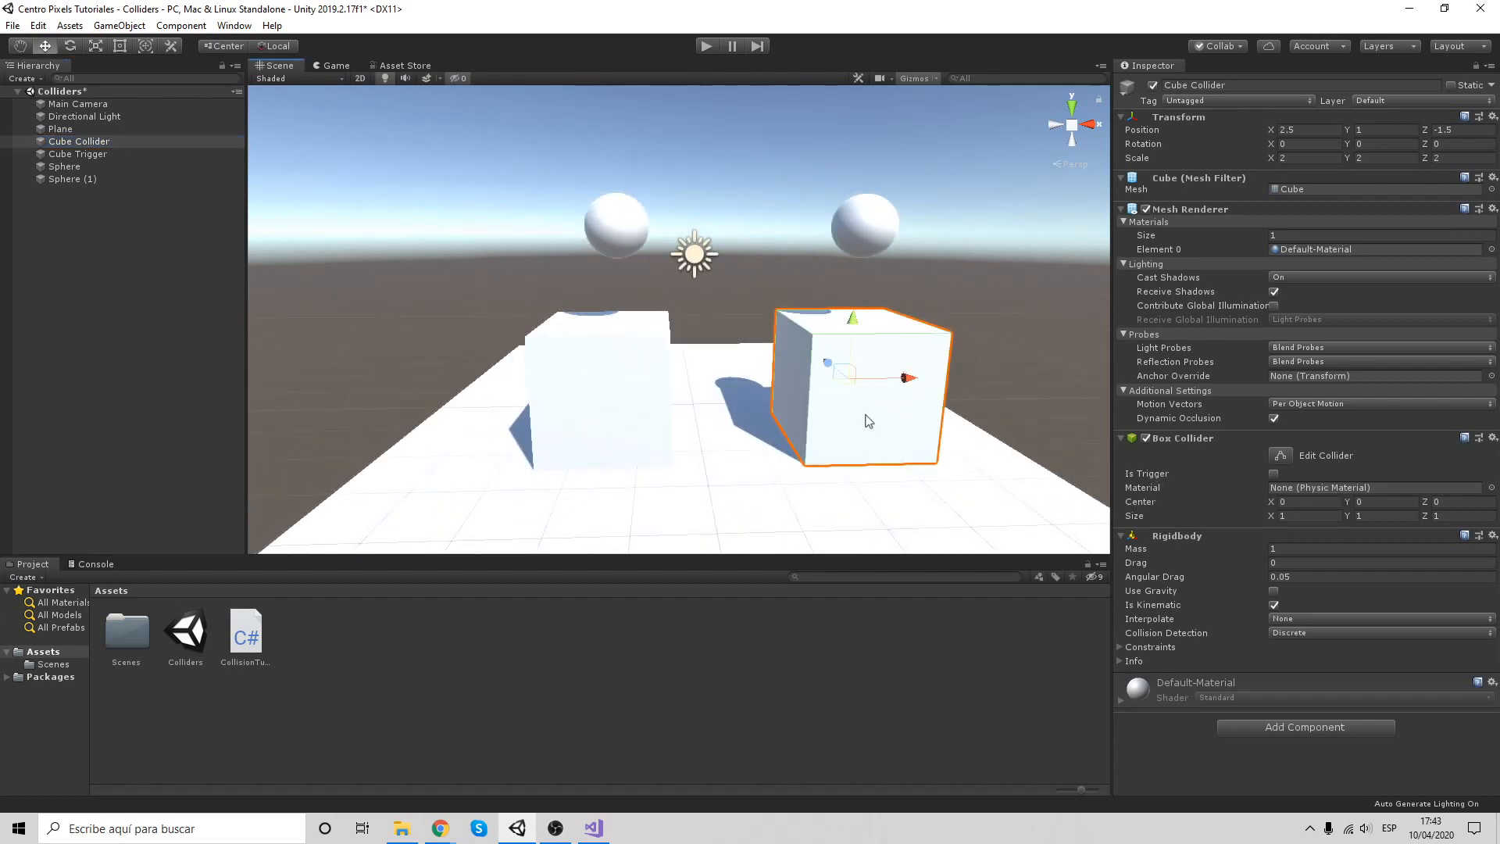
middle_drag(860, 377, 803, 338)
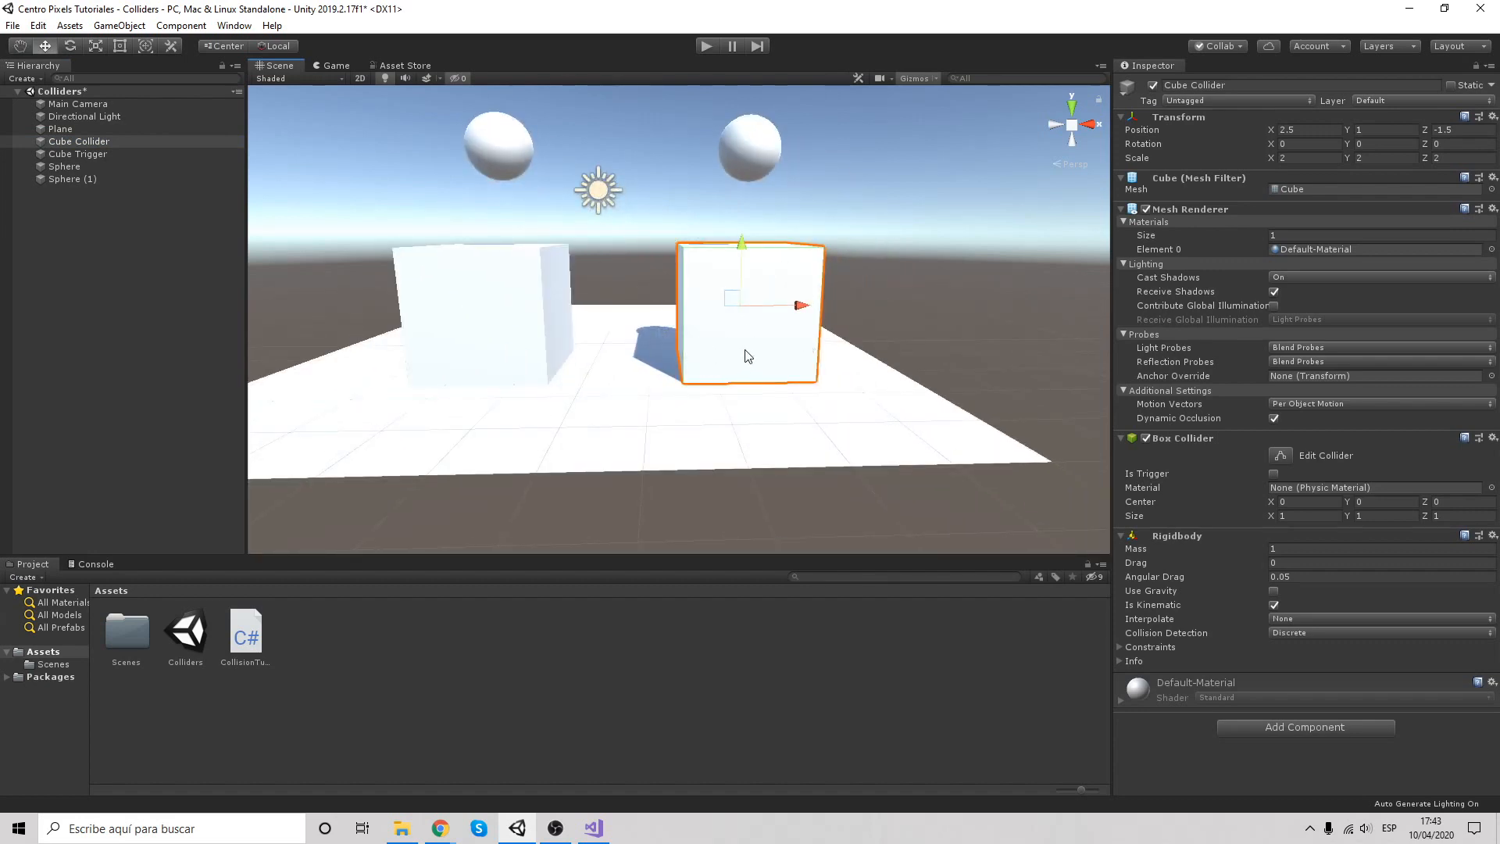
middle_drag(755, 372, 795, 406)
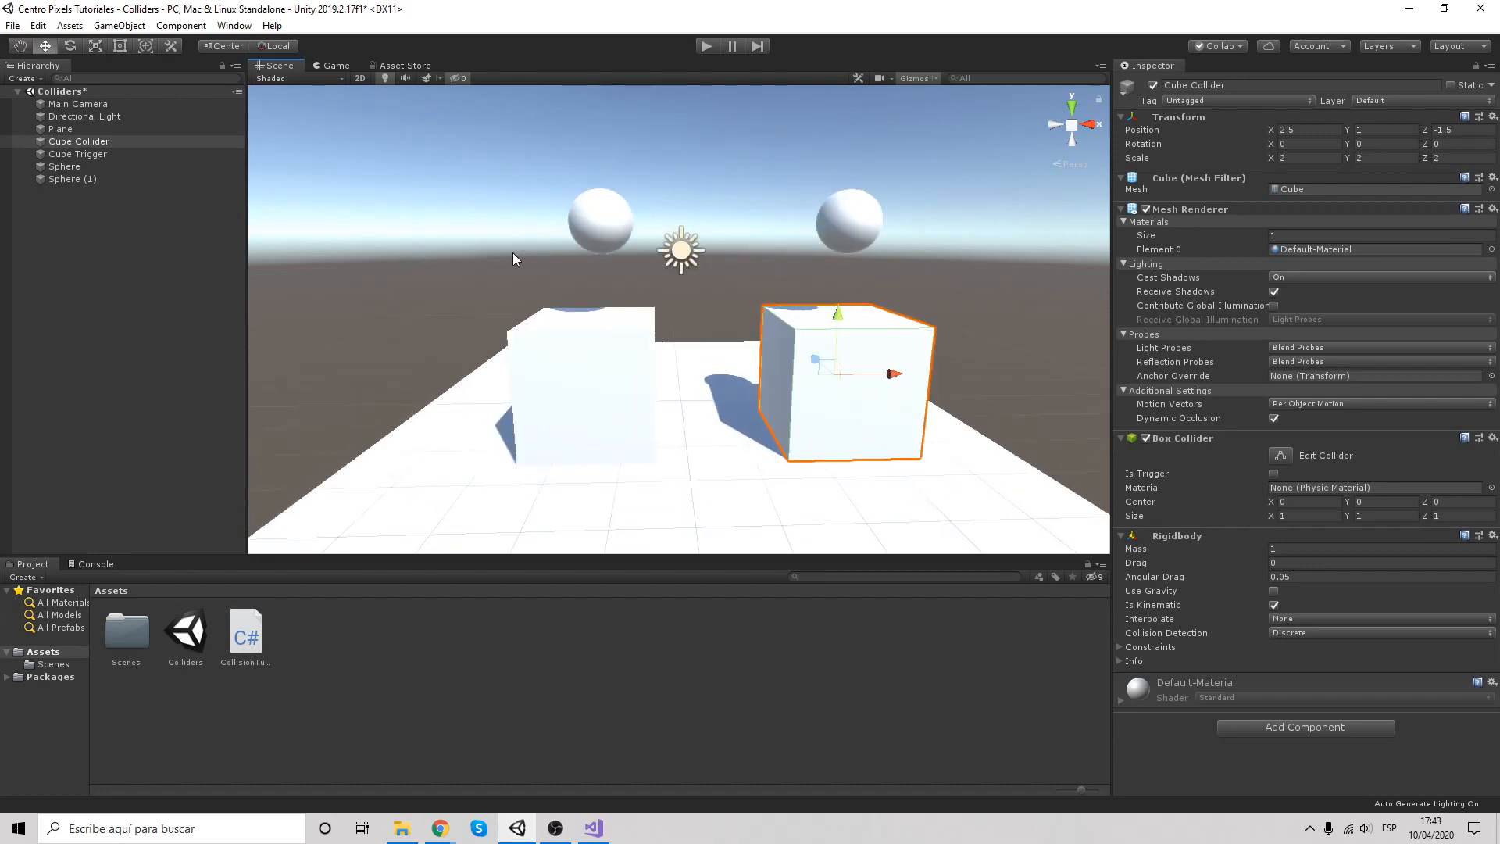
Check the components of Sphere and Sphere (1), and run the scene in Play mode
click(110, 167)
click(109, 178)
click(106, 163)
click(107, 176)
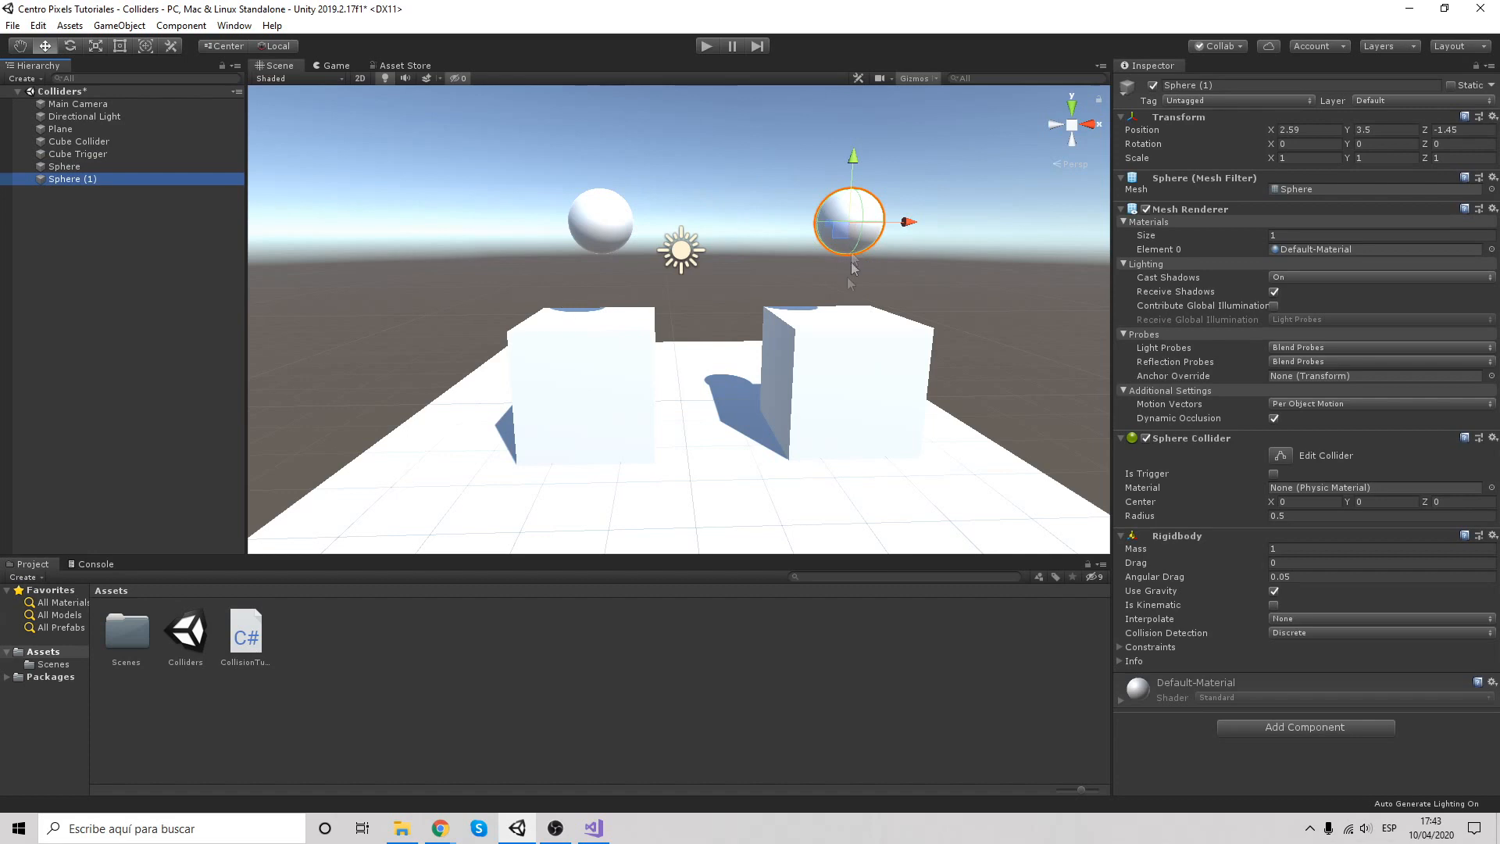
click(705, 45)
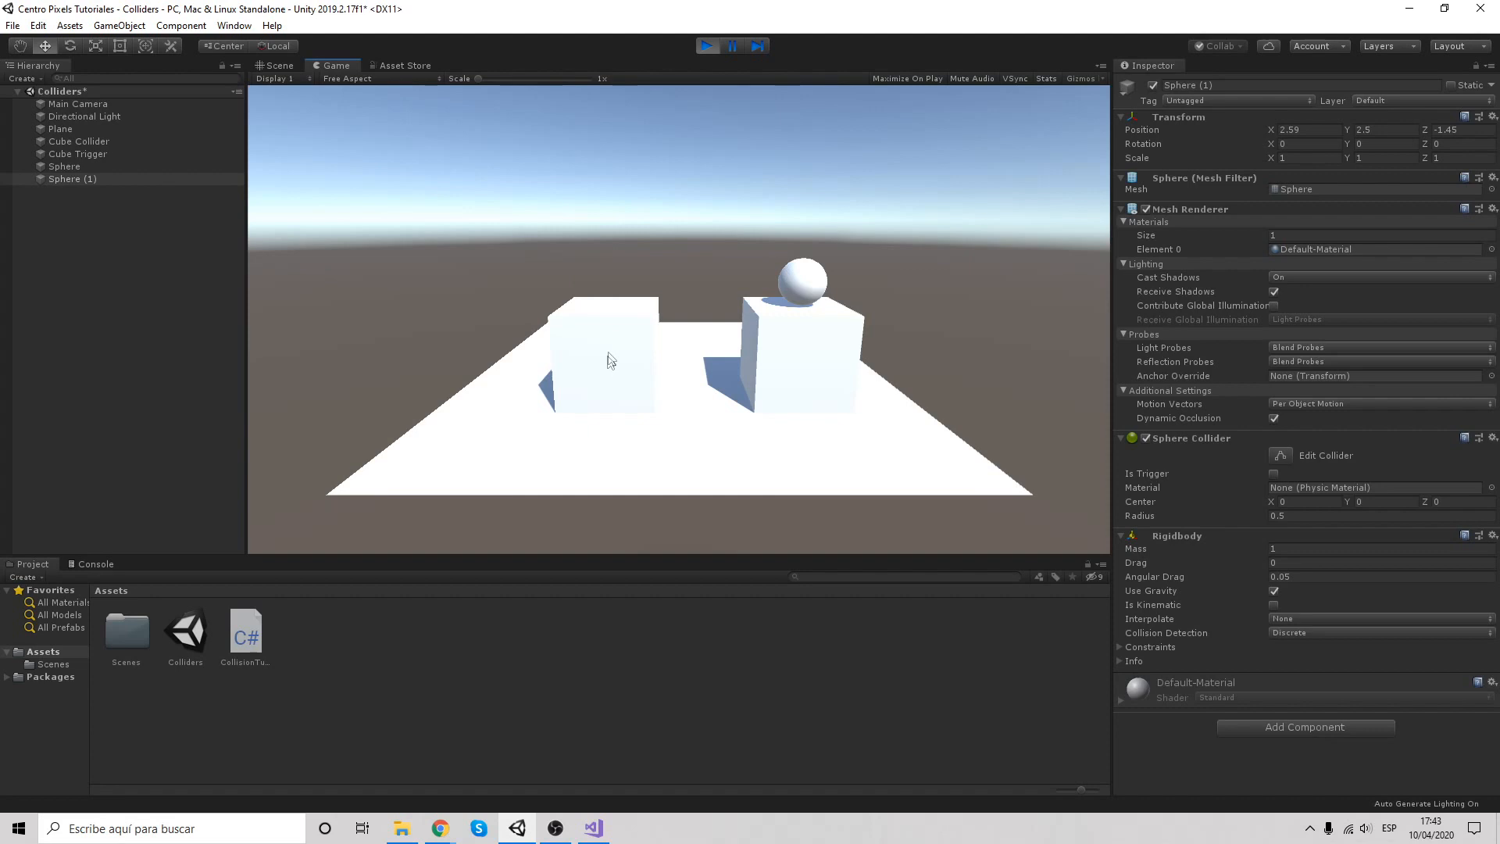
Turn off the Cube Trigger's Mesh Renderer during play and view its collider outline in the Scene view
click(145, 155)
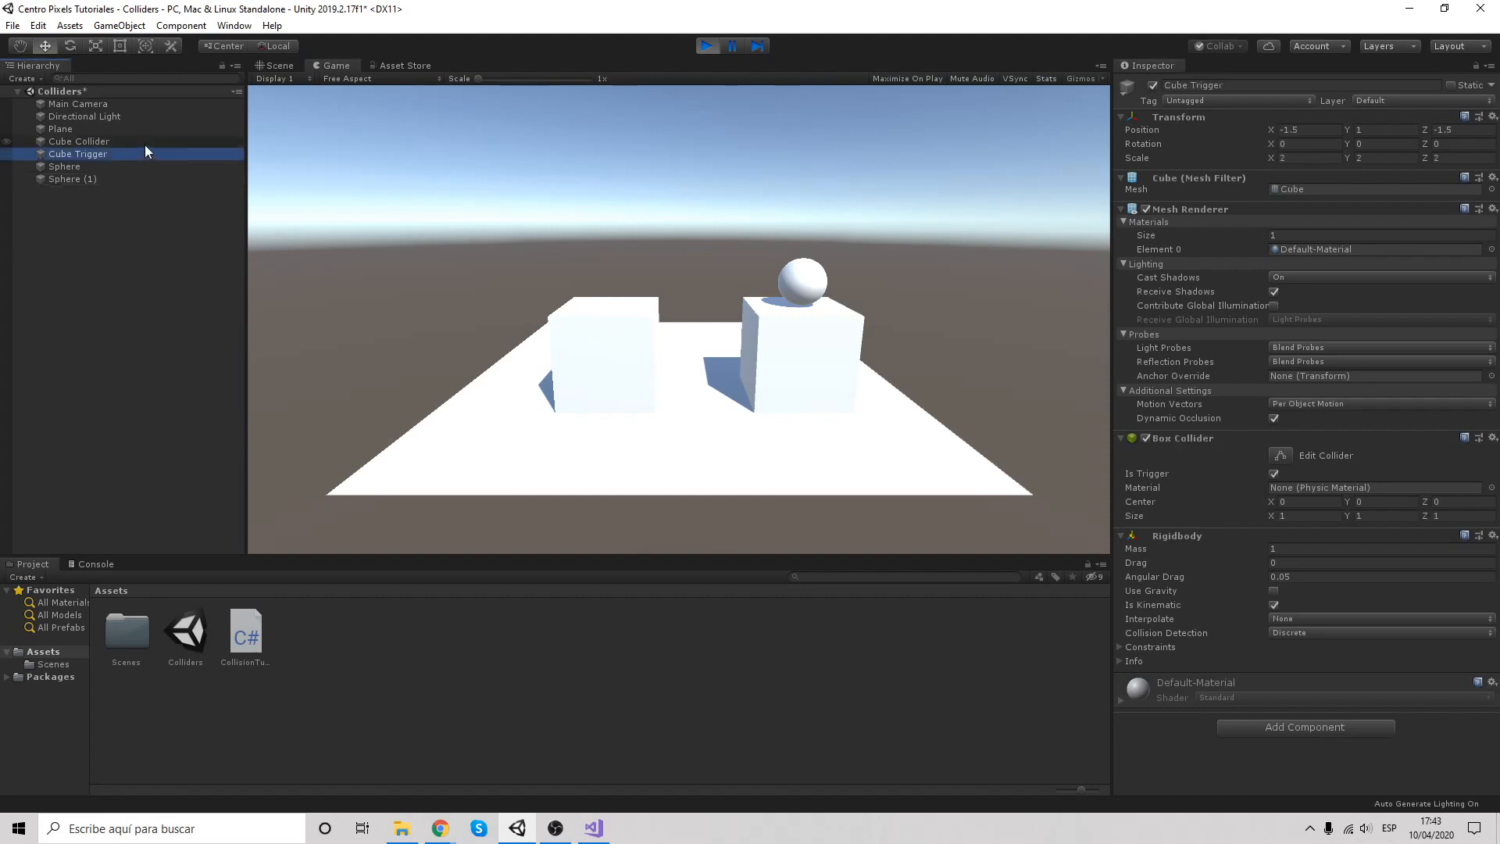
click(1146, 209)
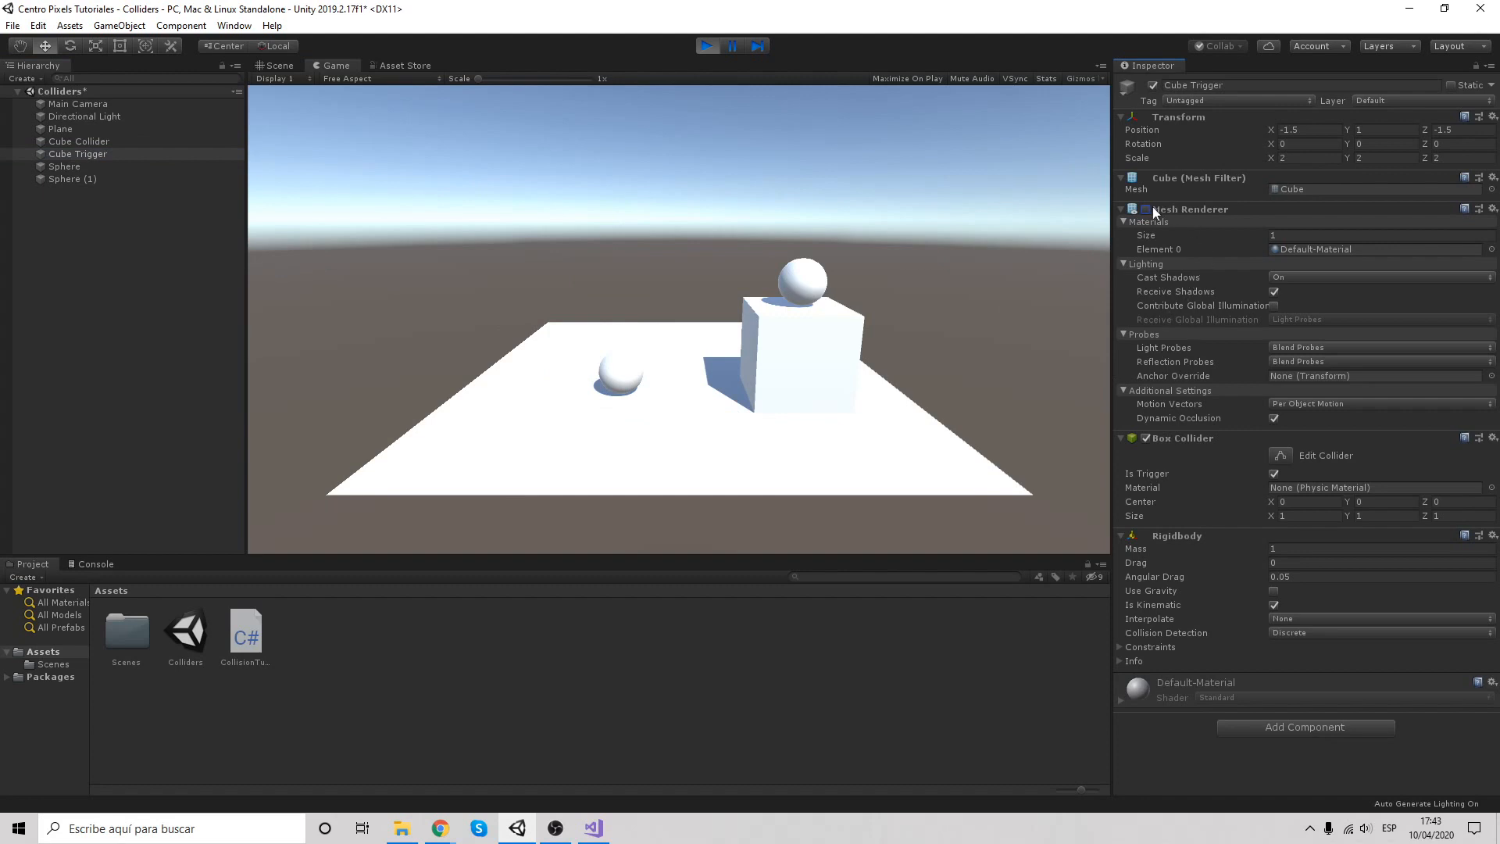
click(291, 66)
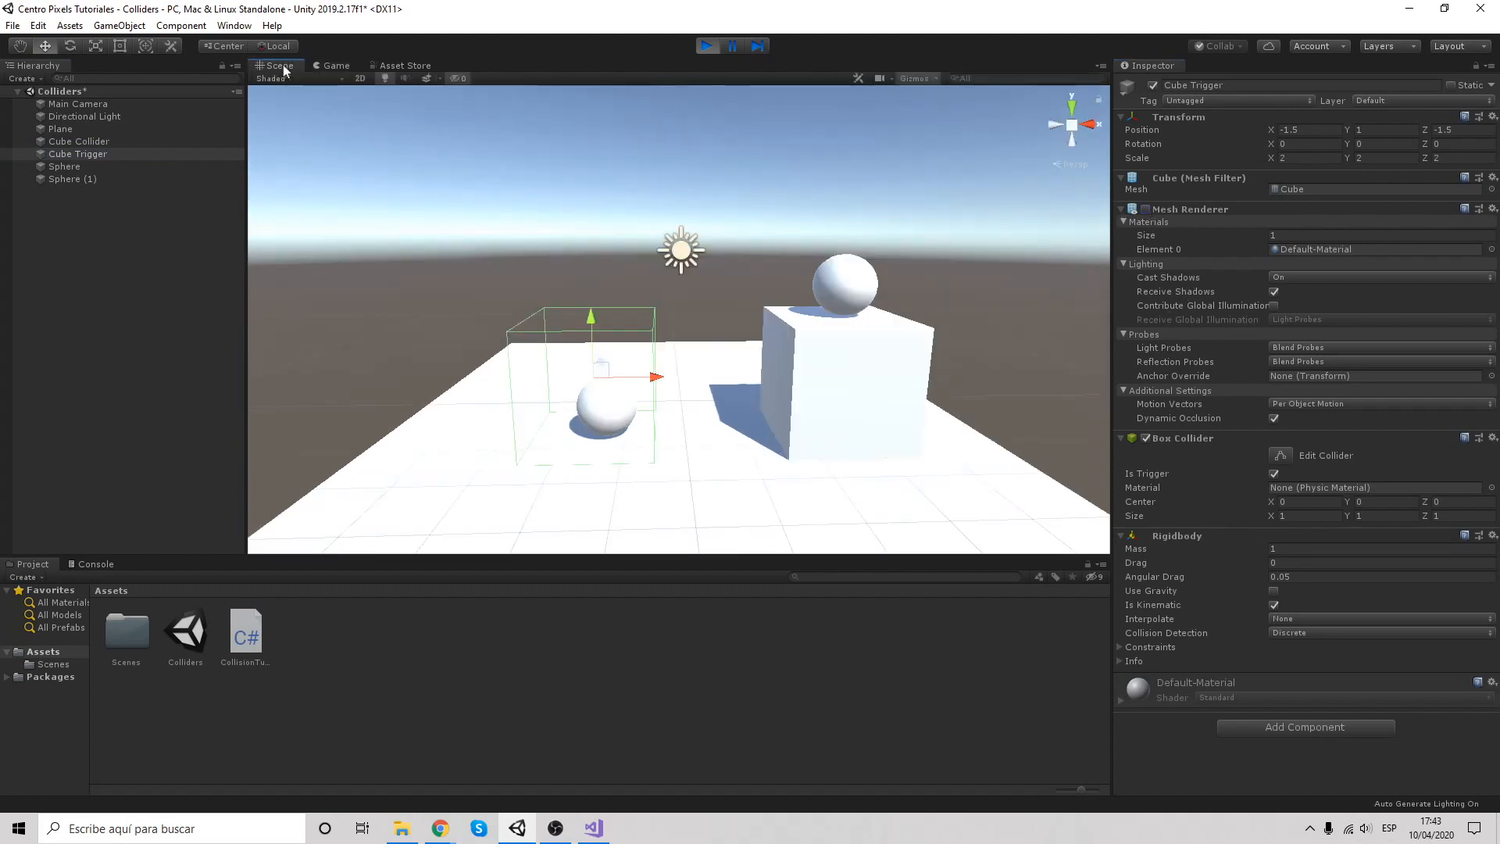
scroll(636, 469, up, 4)
middle_drag(663, 440, 660, 452)
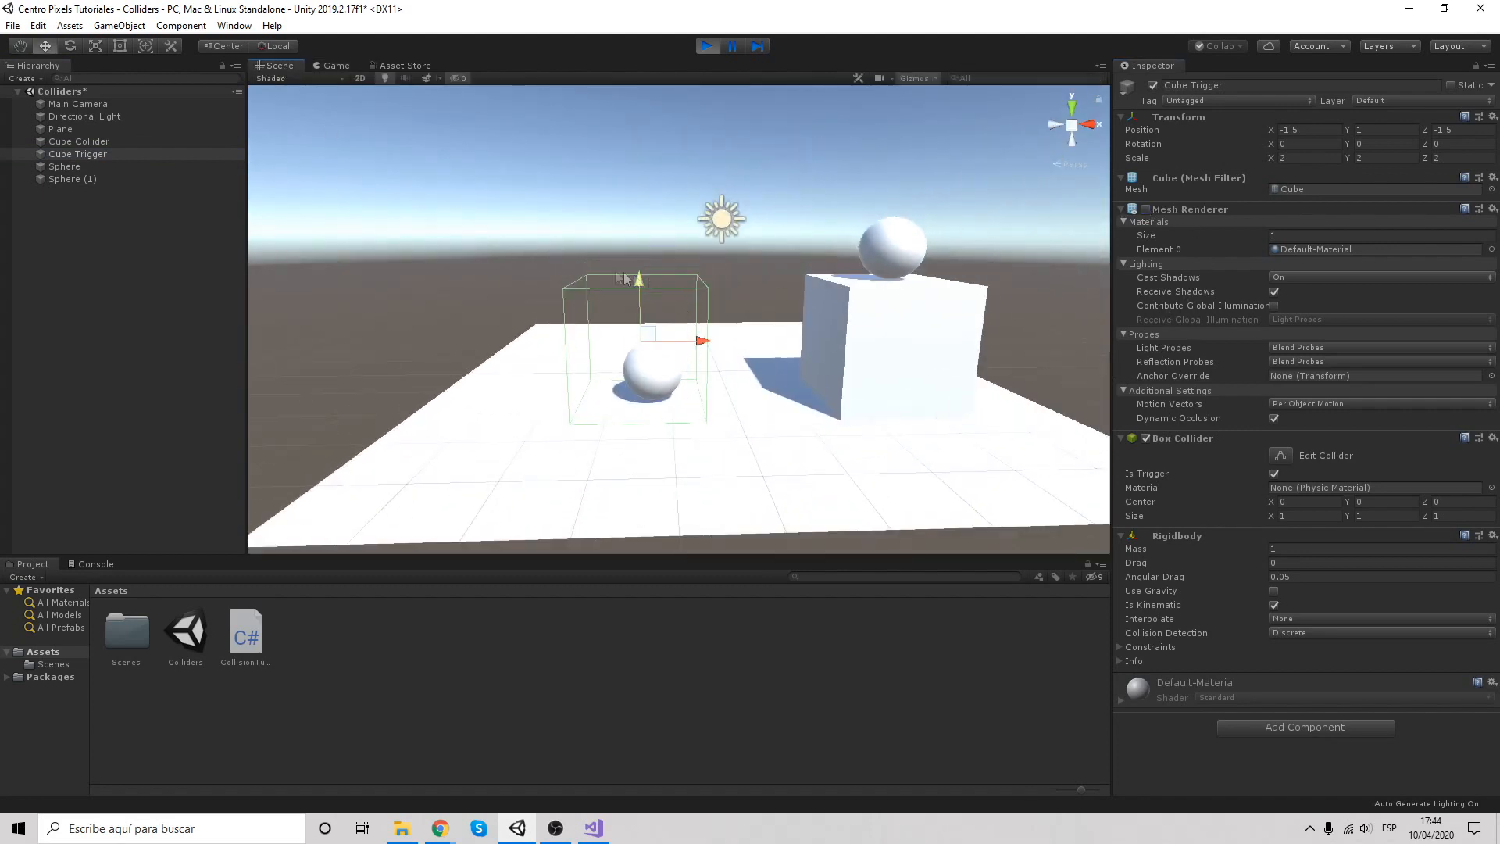
Turn off the Cube Collider's Mesh Renderer and compare its collider outline with the Cube Trigger's
click(200, 143)
click(1146, 210)
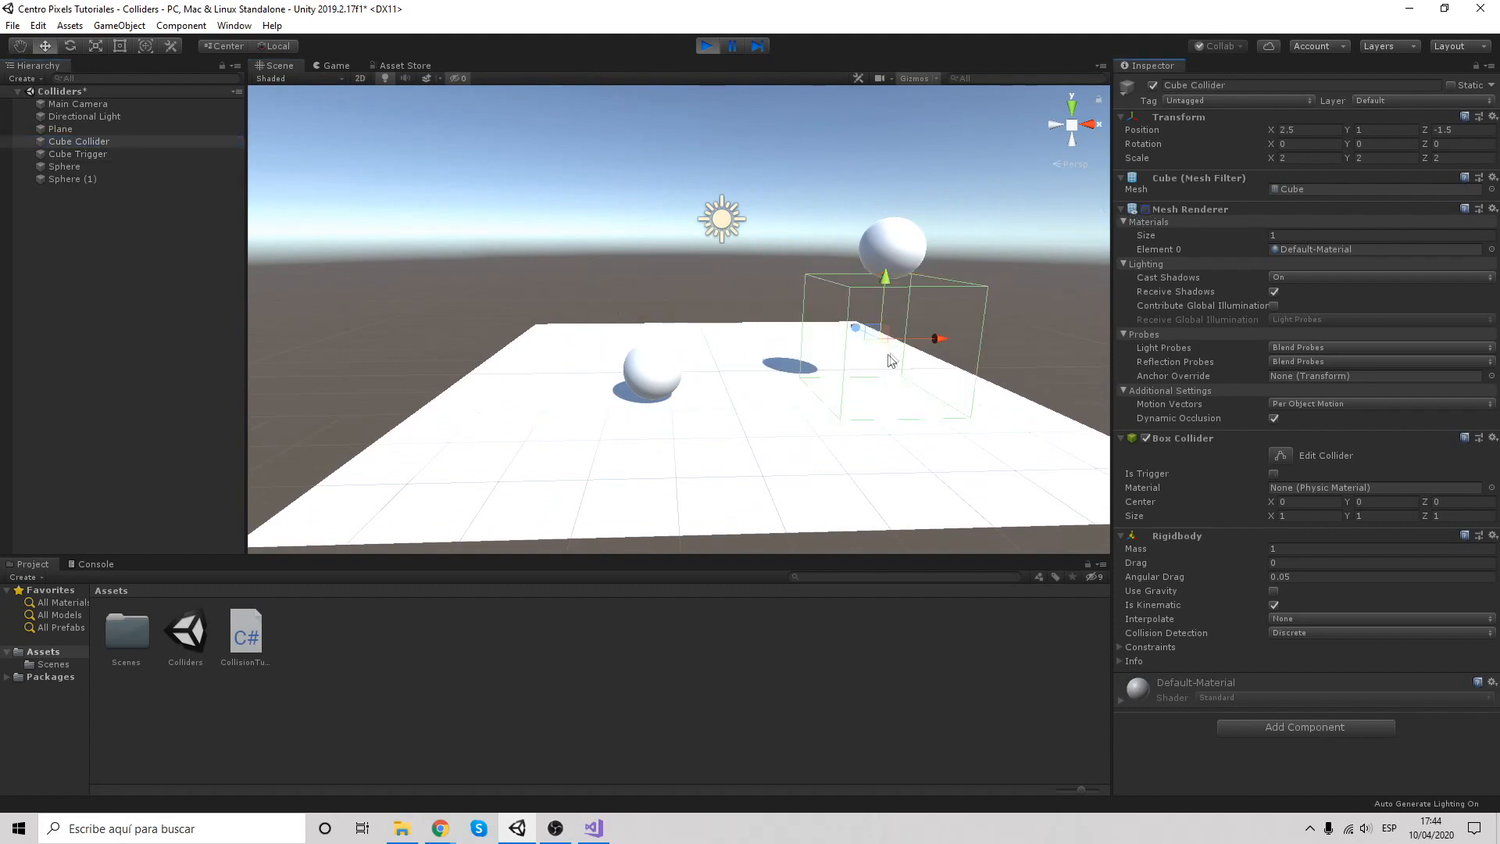
middle_drag(880, 375, 827, 303)
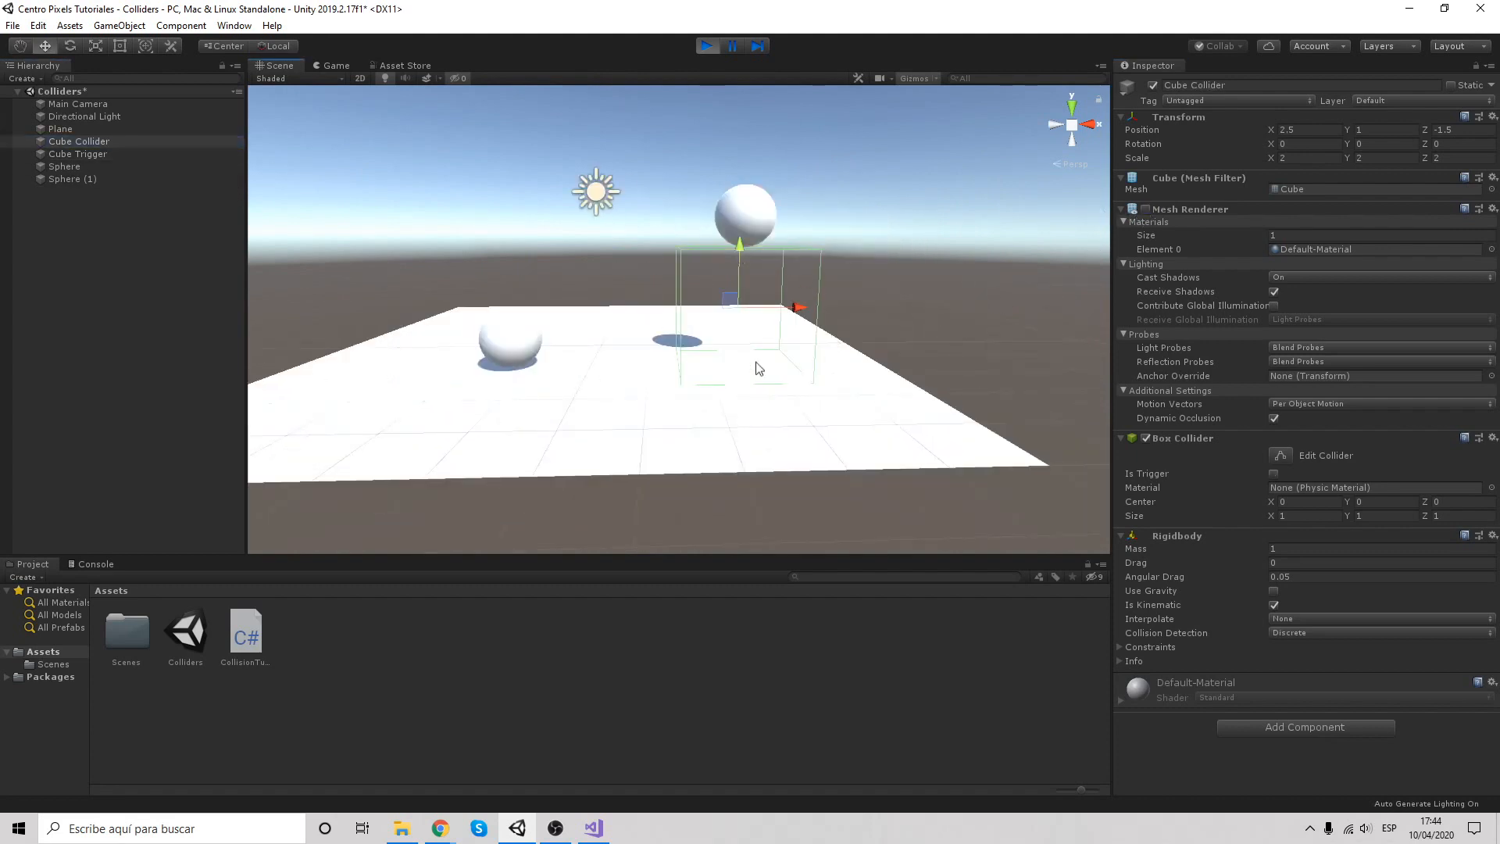
click(82, 154)
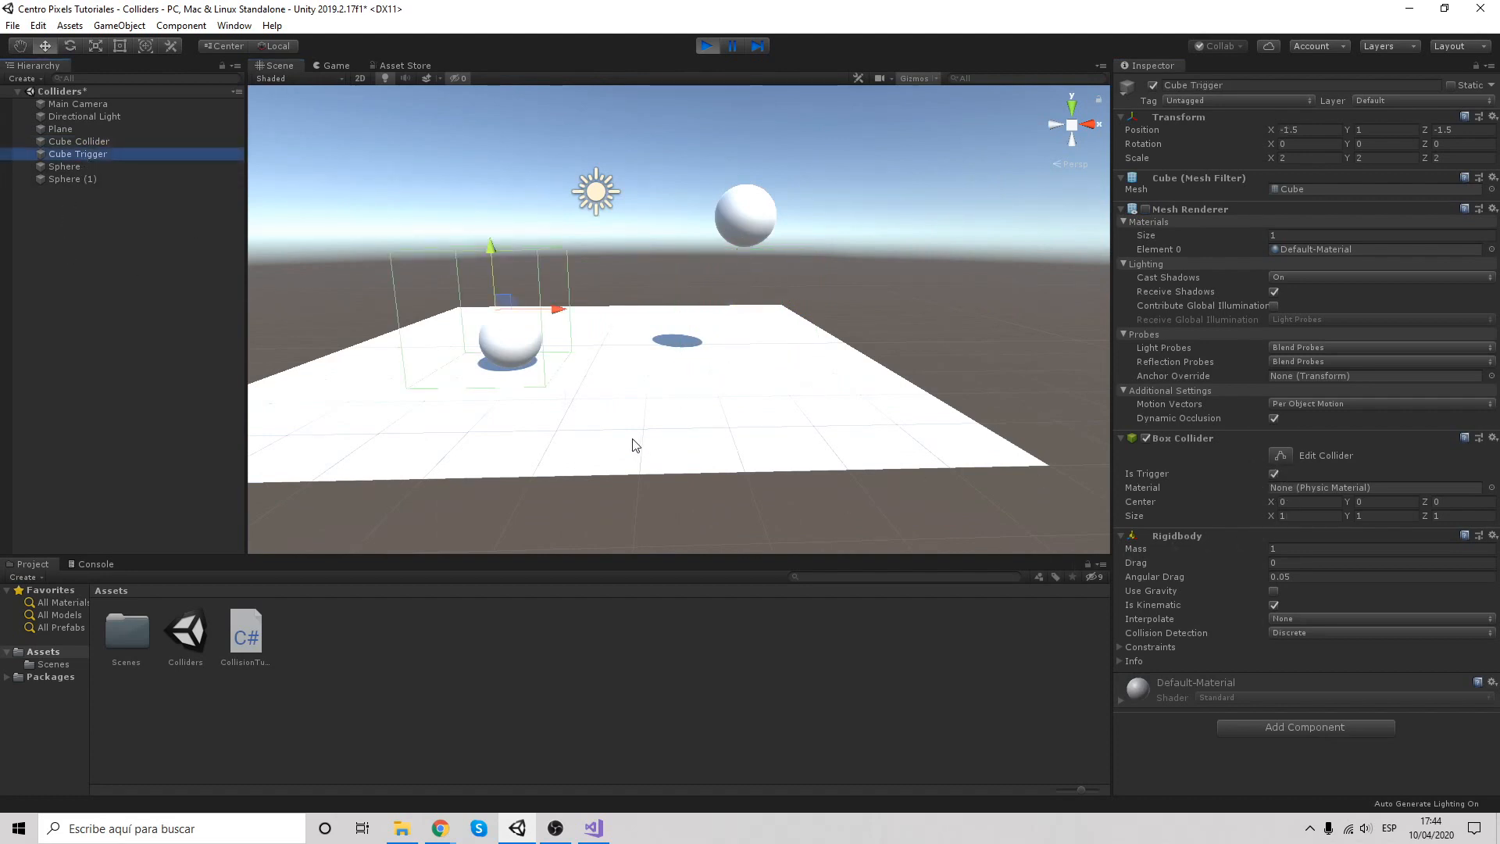
scroll(633, 442, up, 3)
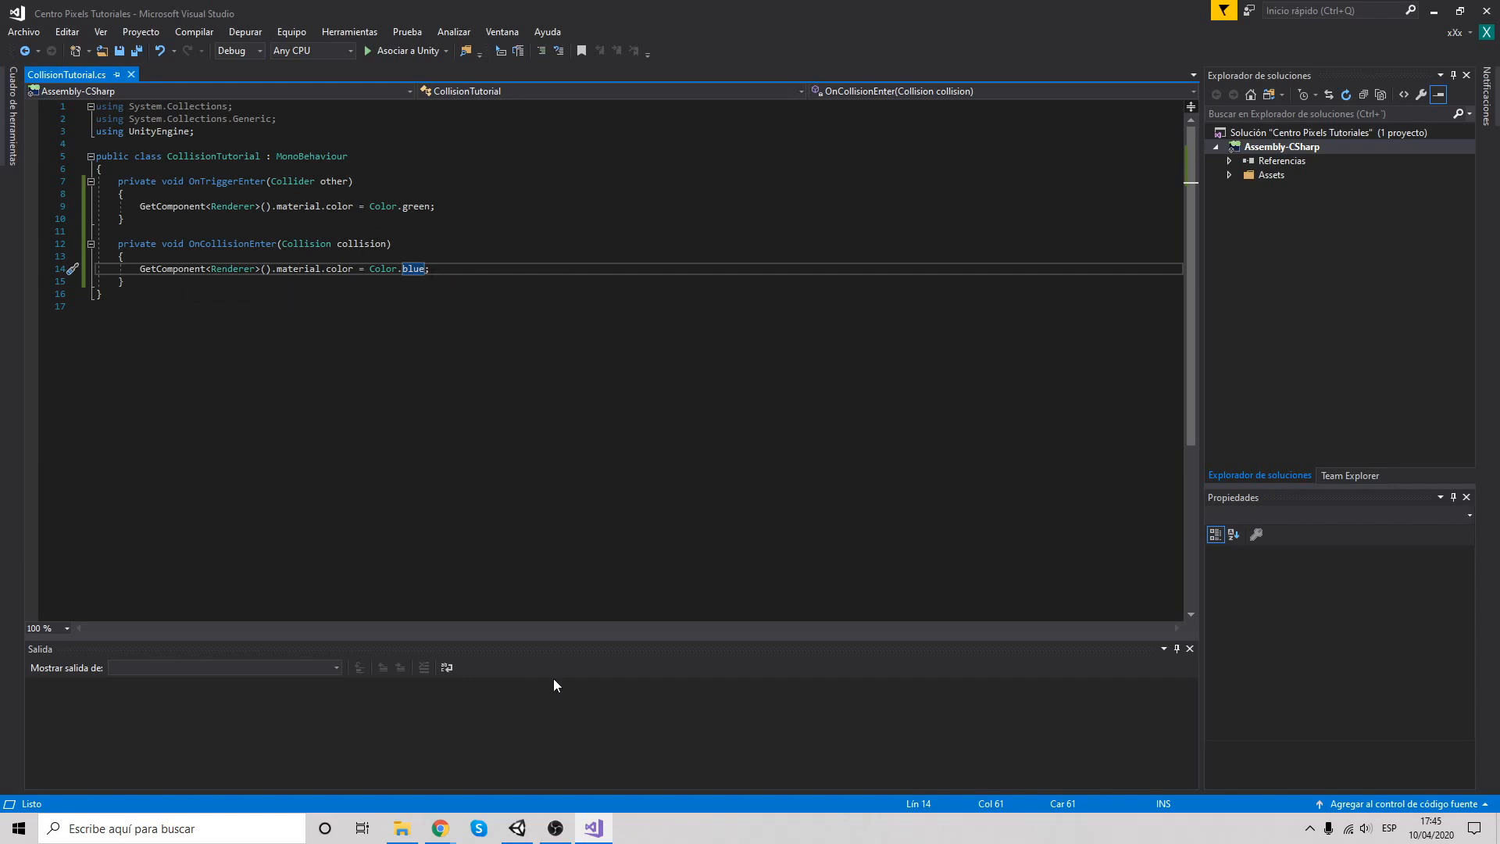
Switch to Unity and add the CollisionTutorial script to both Cube Collider and Cube Trigger
click(518, 828)
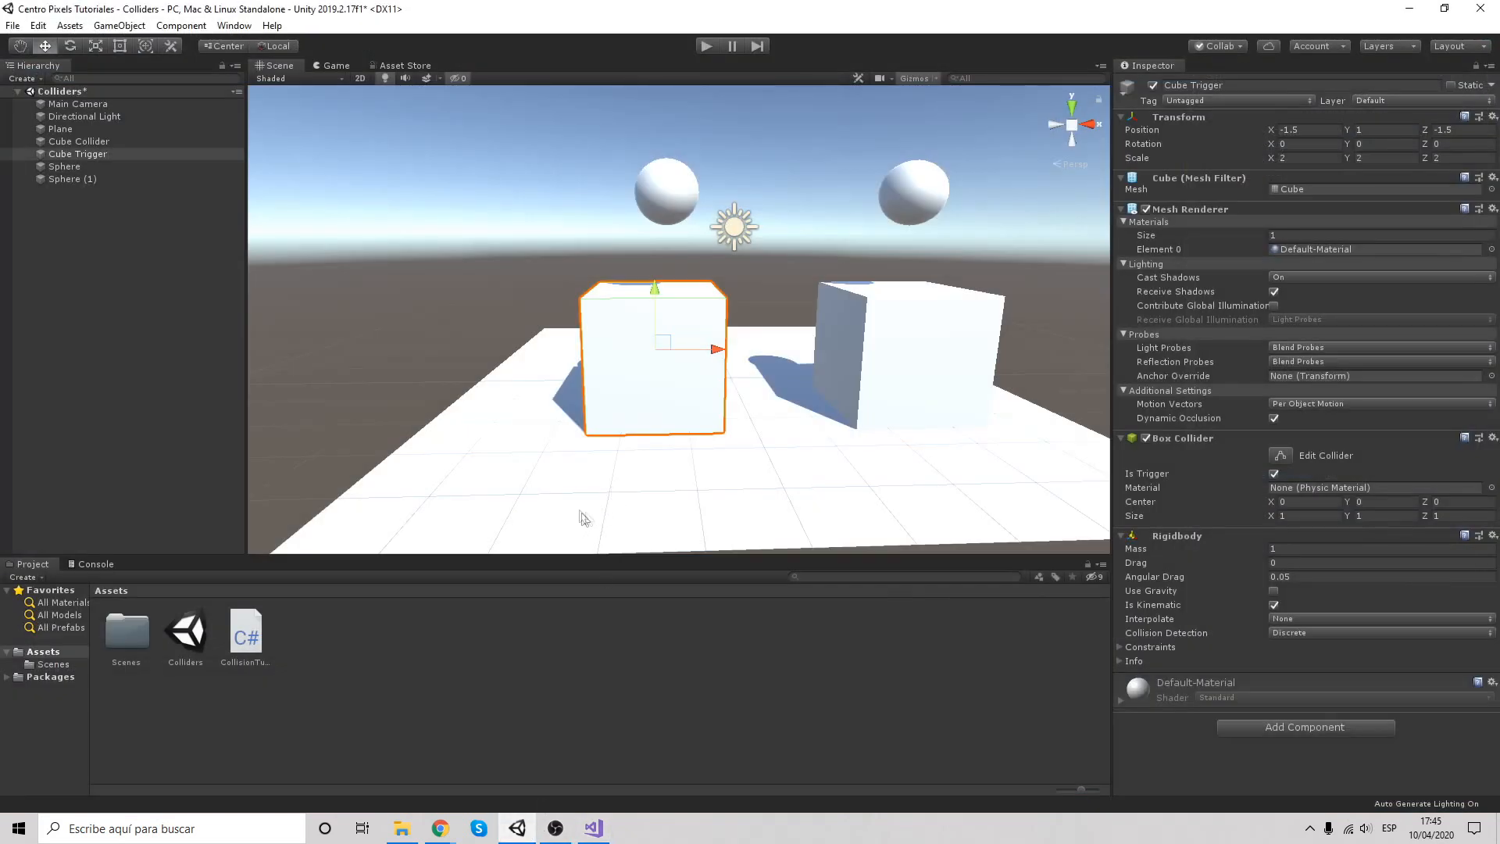
click(87, 144)
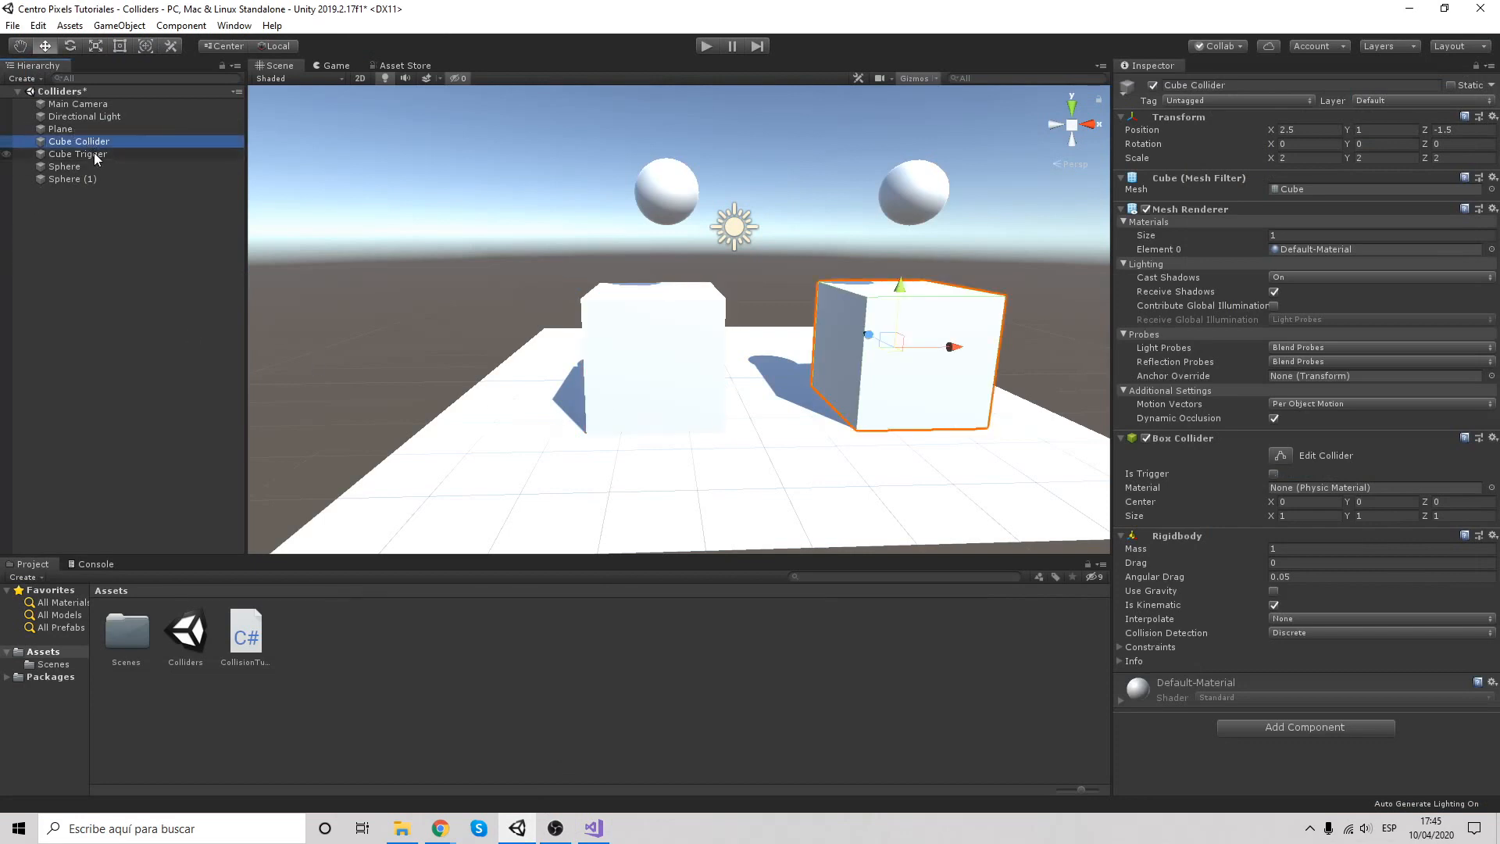
ctrl+click(93, 154)
click(1305, 728)
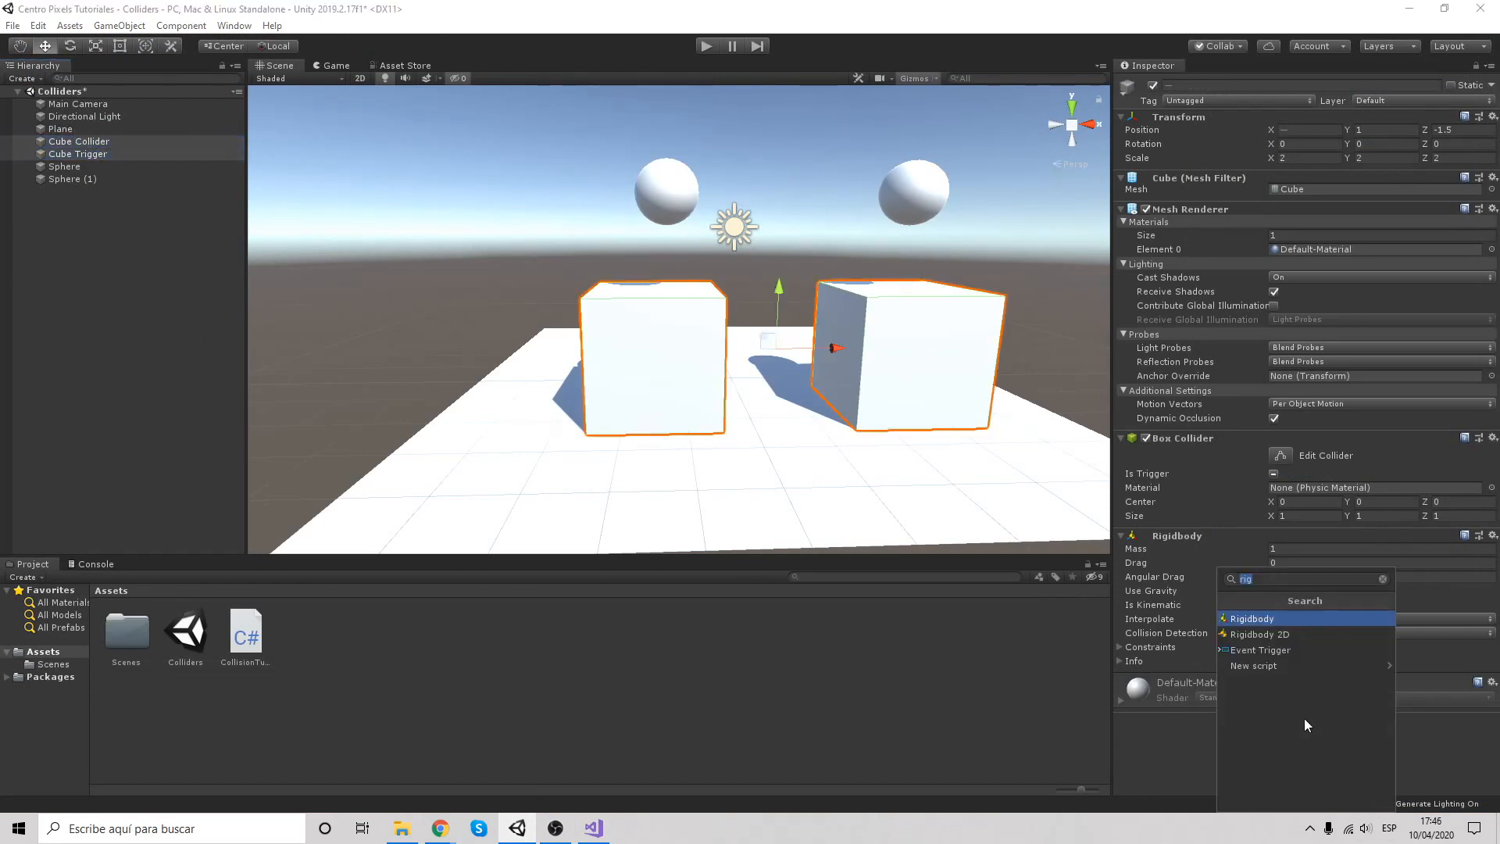
text(coll)
key(Return)
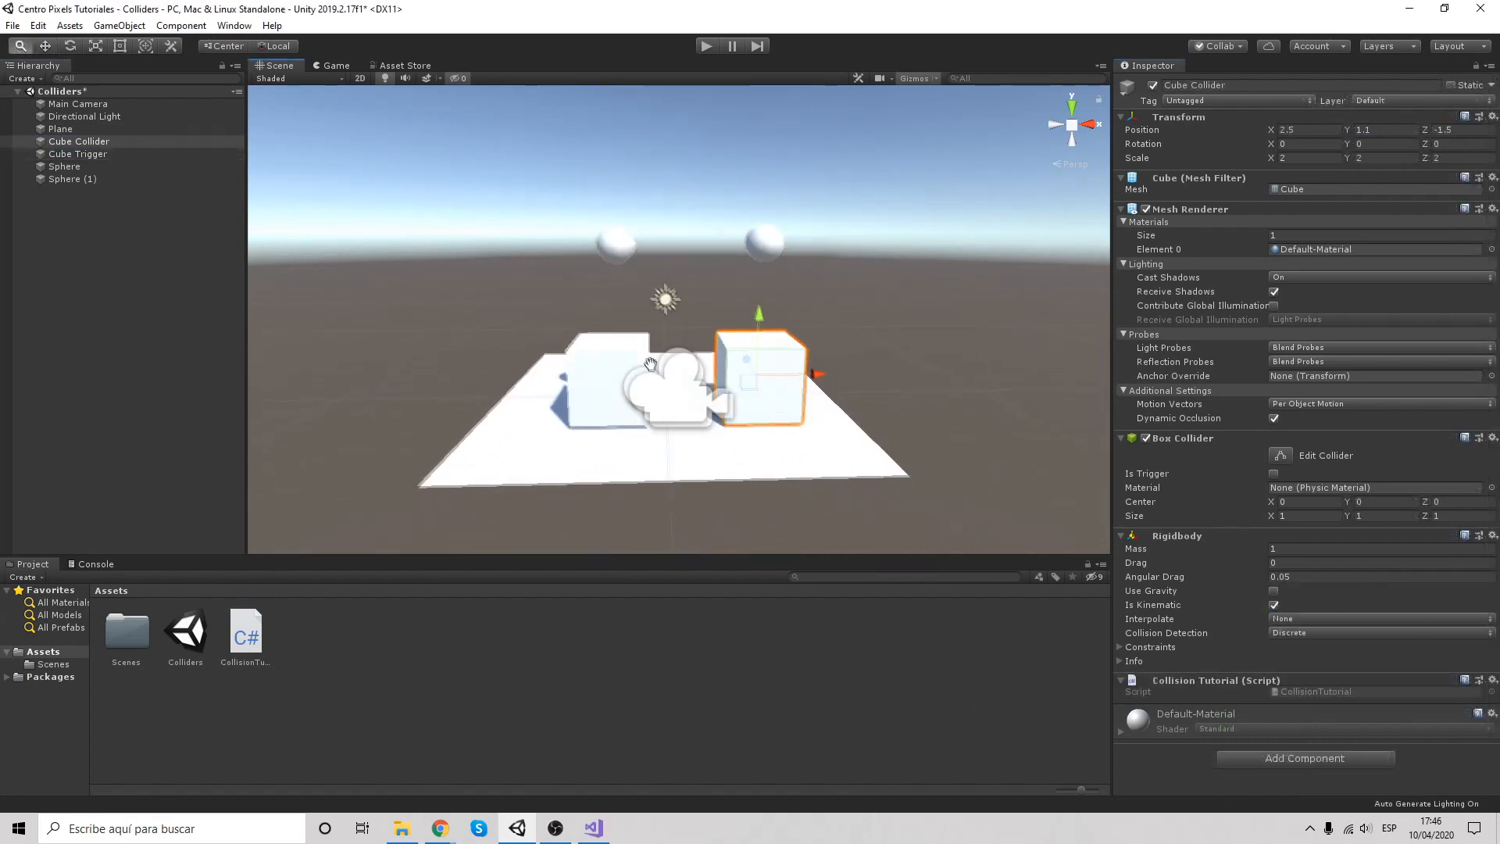
Run the scene in Play mode and compare the cubes' colours with the CollisionTutorial script in Visual Studio, returning to Unity
scroll(717, 324, down, 5)
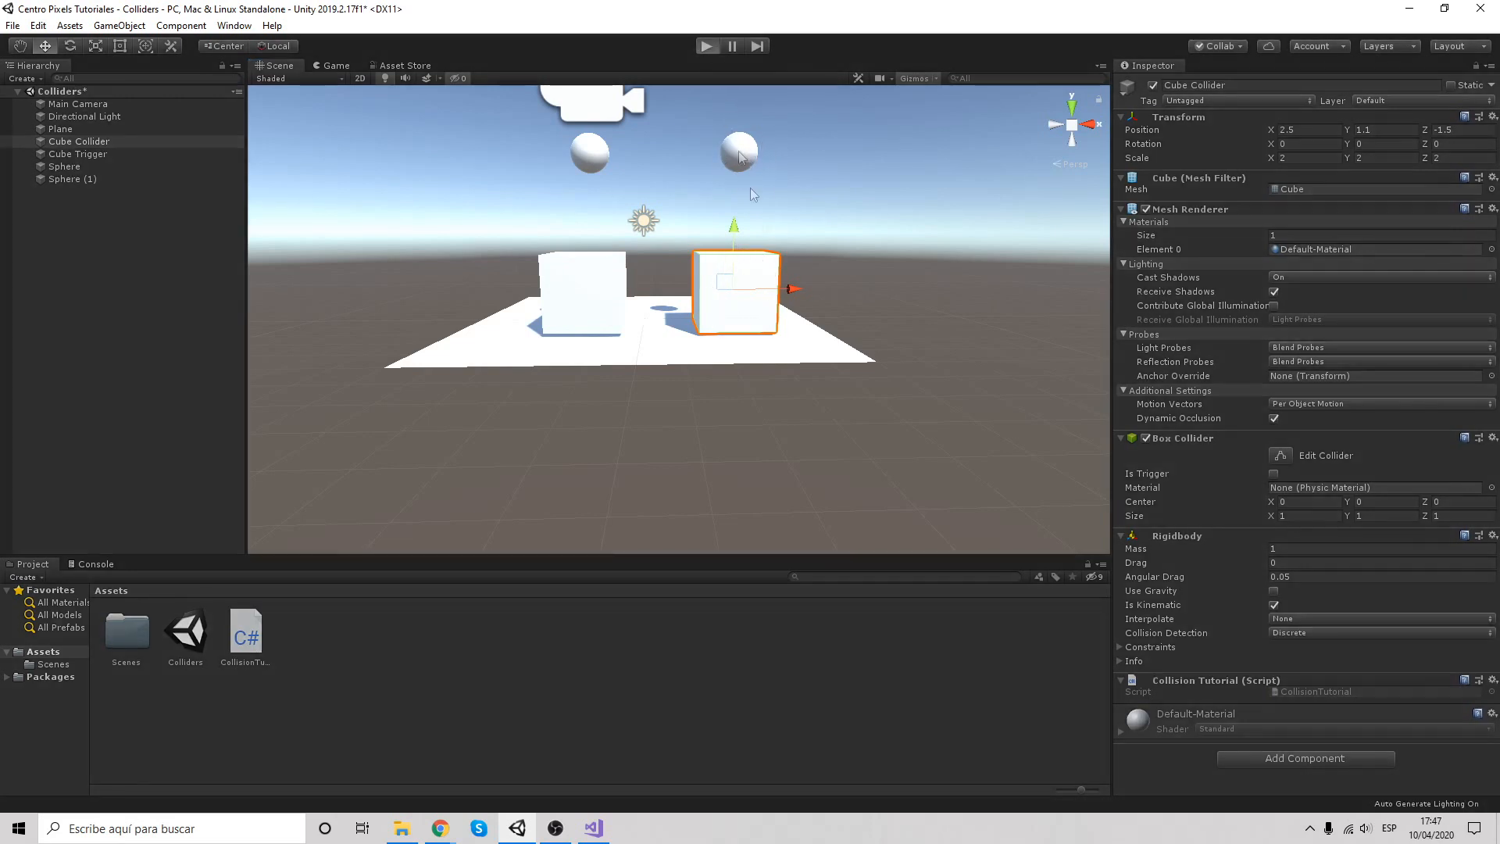
key(ctrl+p)
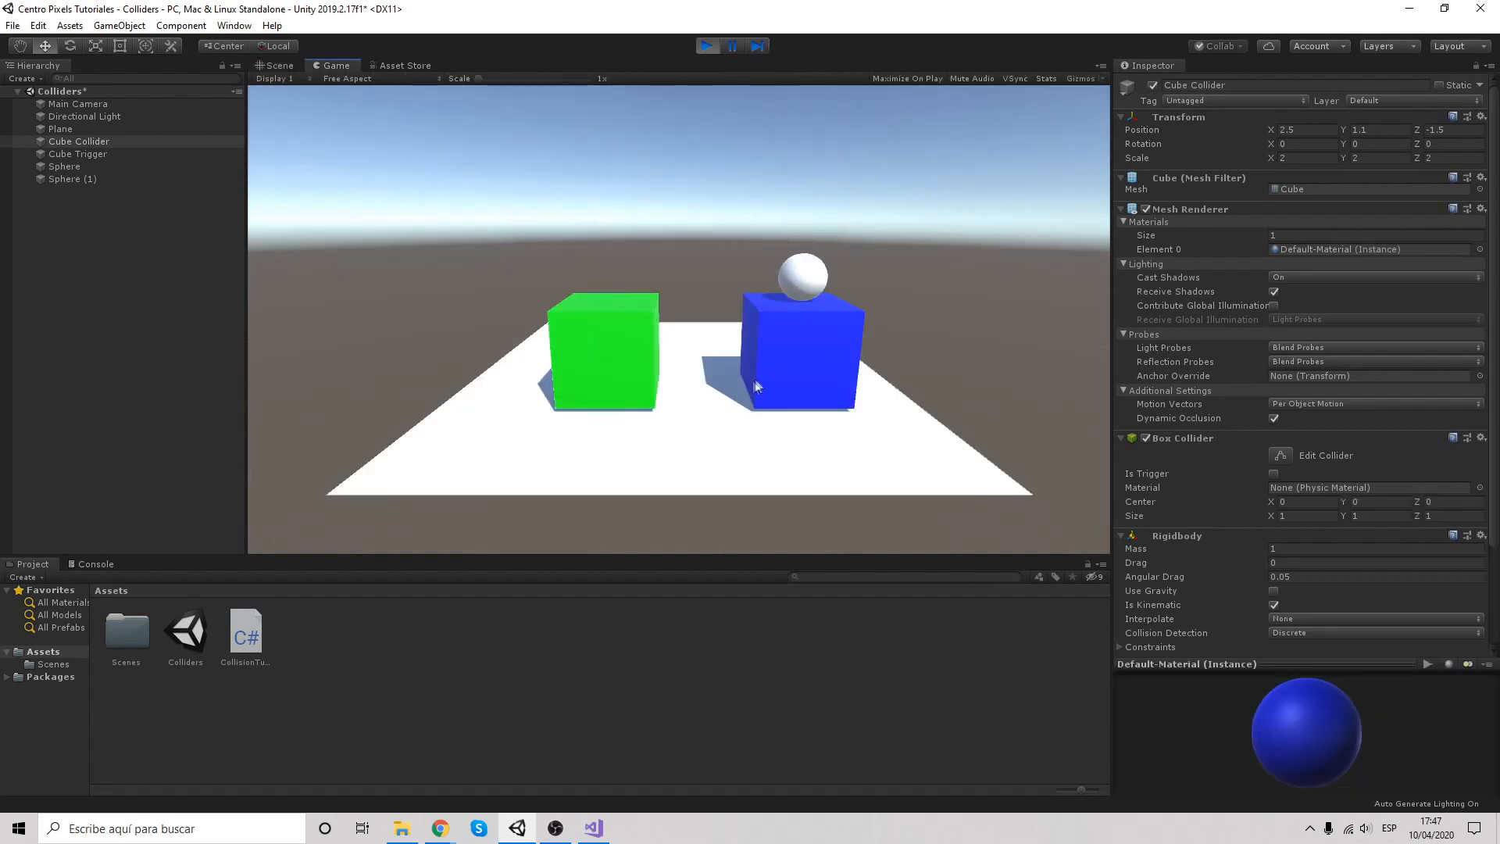
scroll(1223, 551, down, 3)
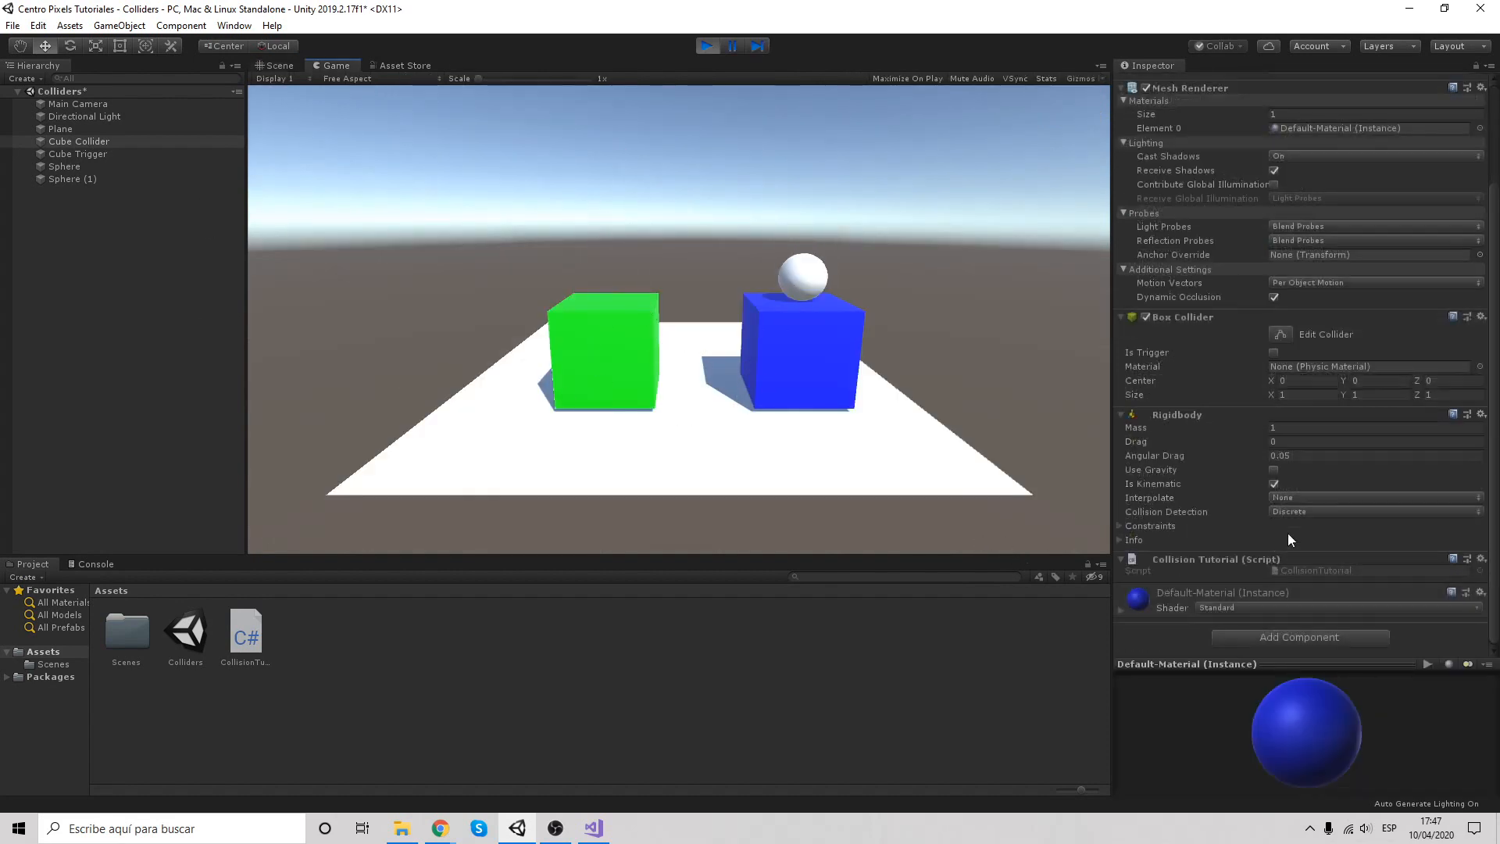
click(594, 828)
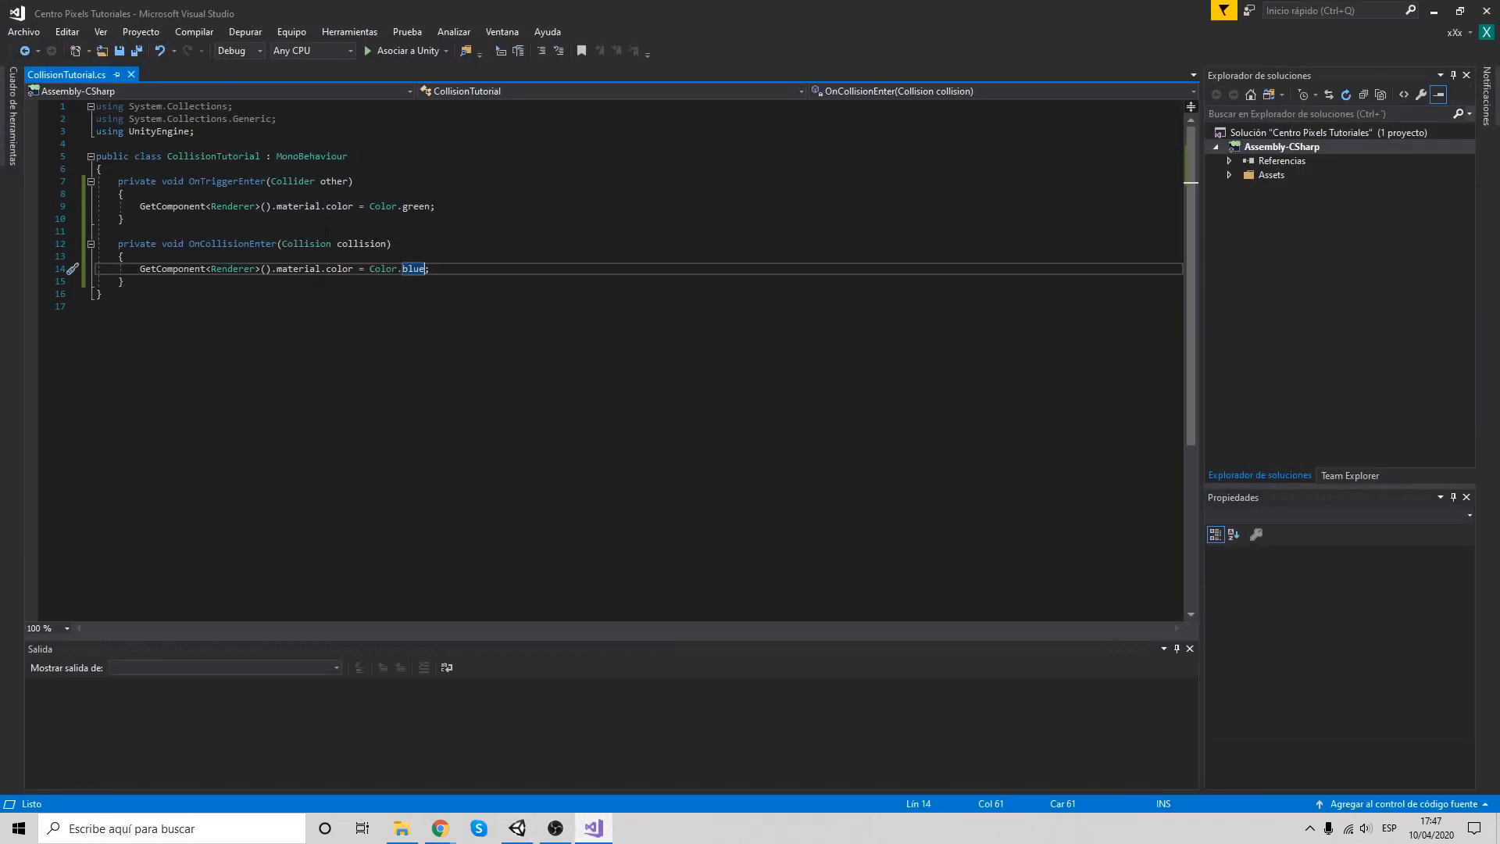
click(517, 828)
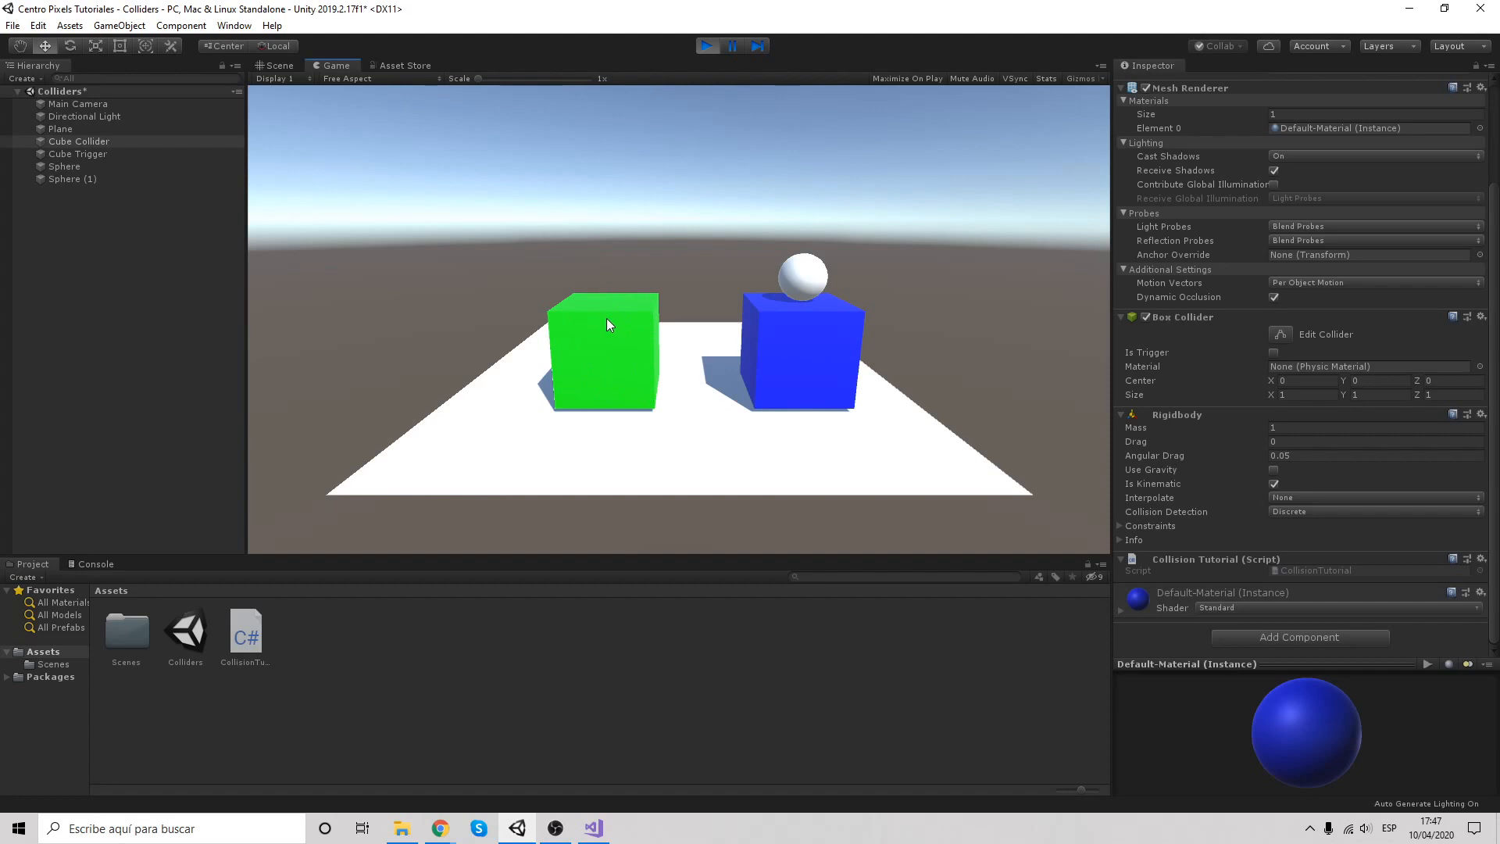
Inspect the Cube Trigger and the Plane during play, checking the scene in both the Scene and Game views
click(171, 153)
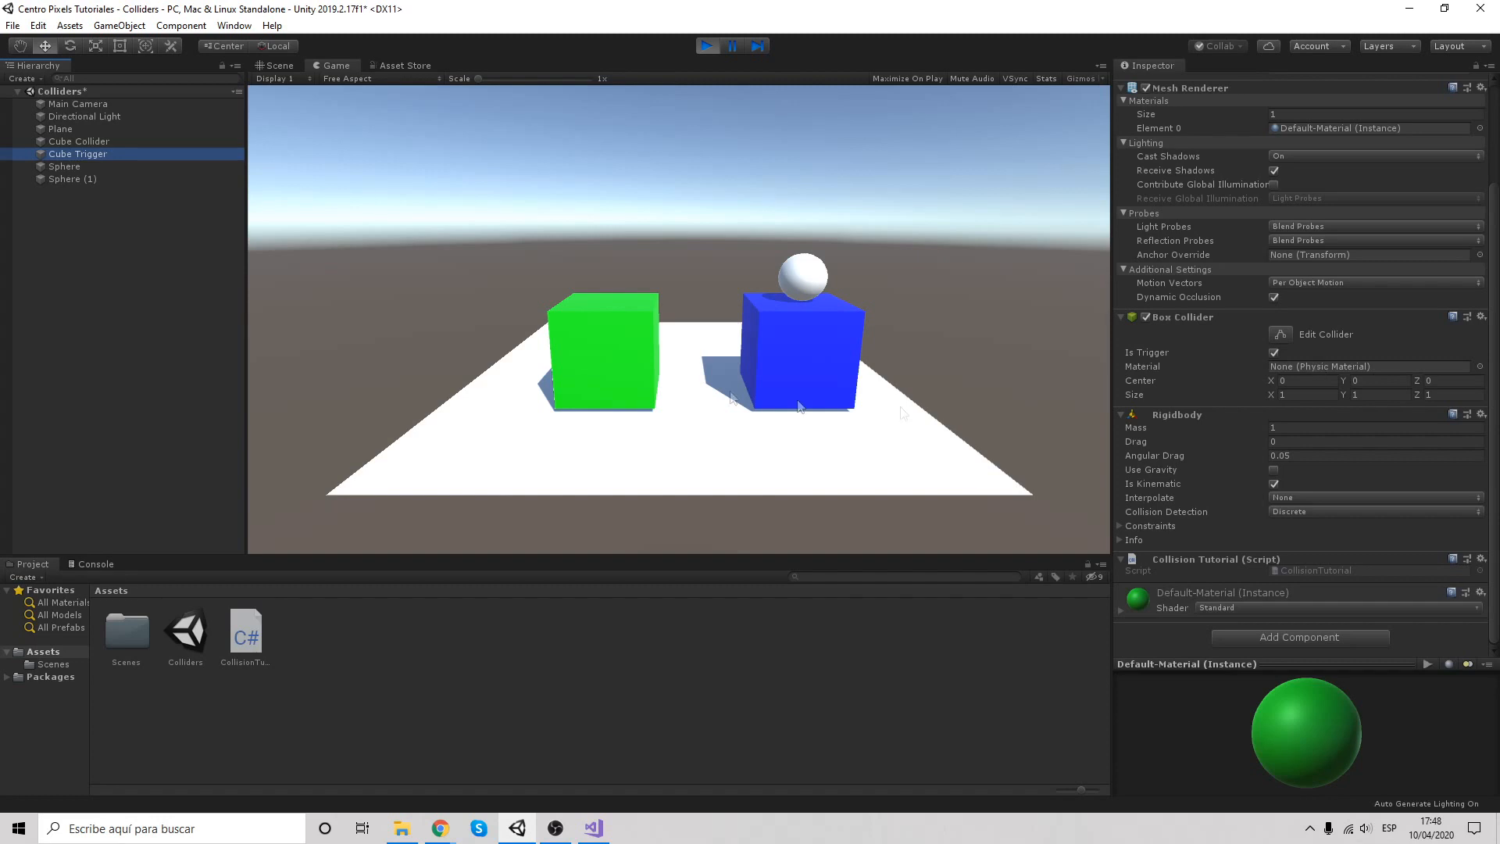
click(742, 456)
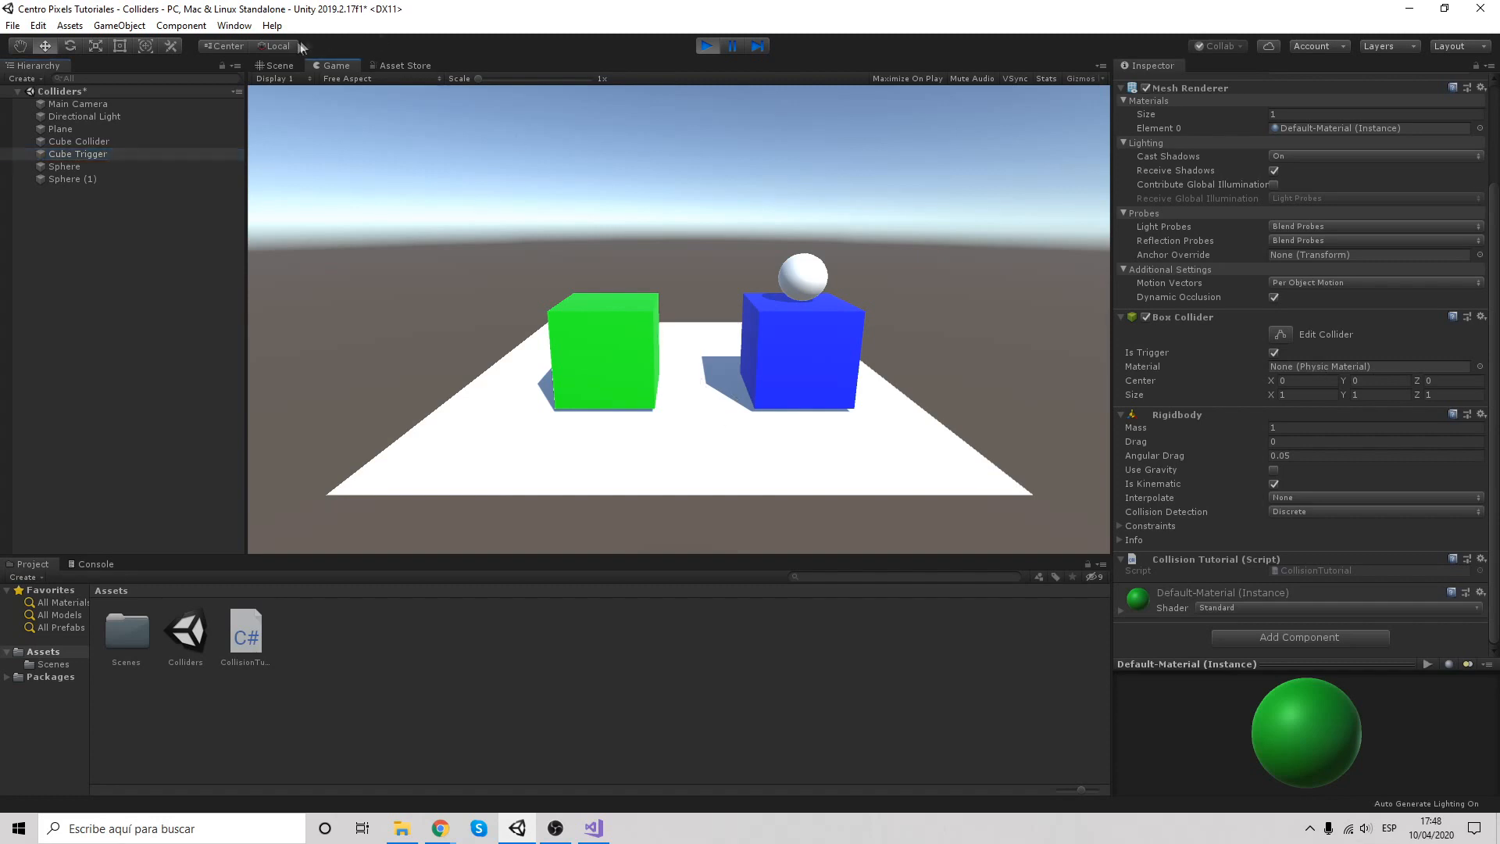
click(273, 65)
click(665, 359)
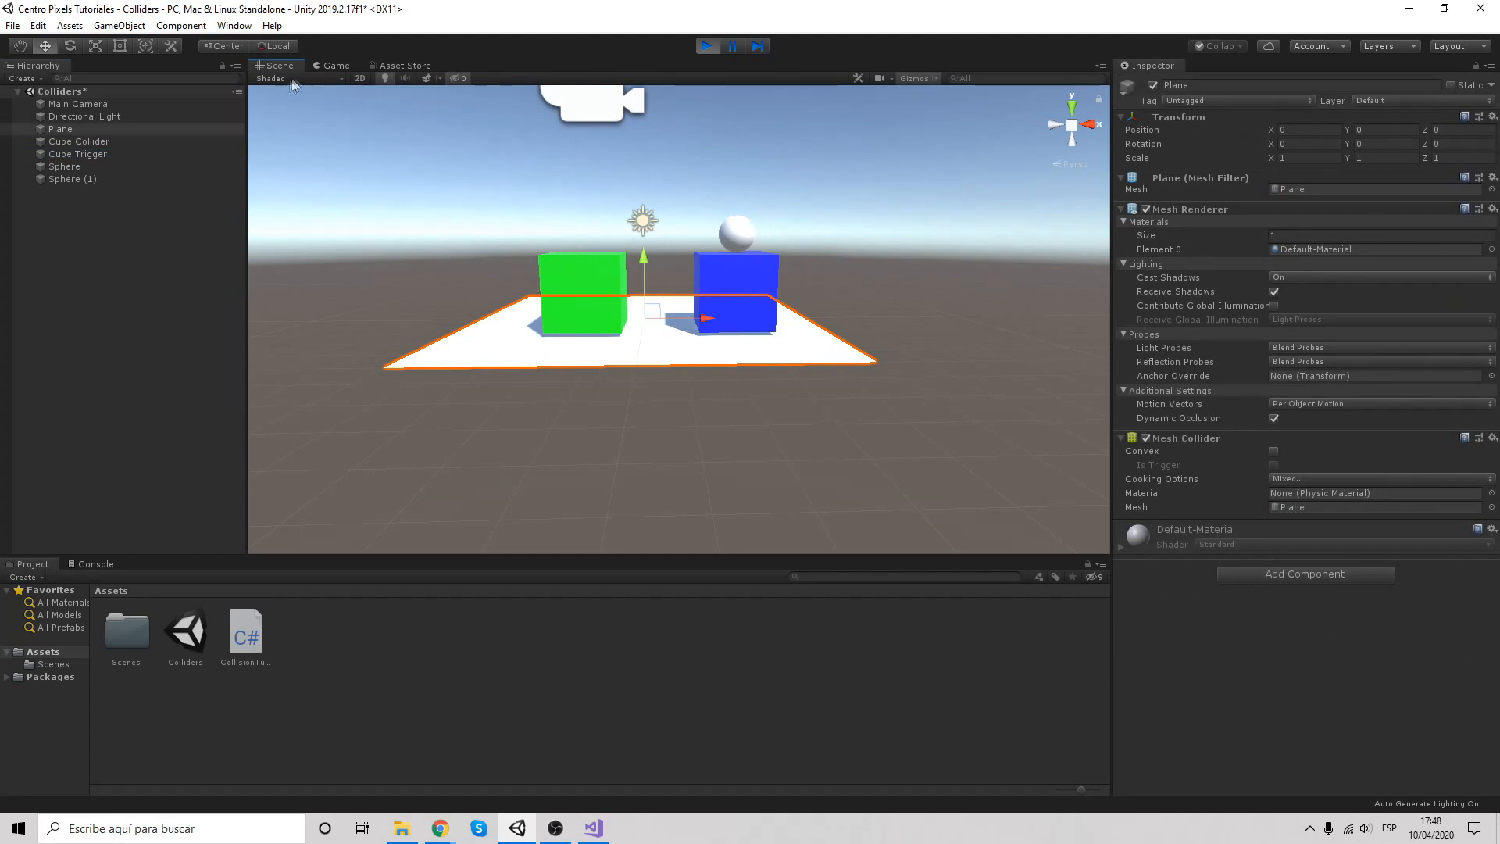
click(335, 65)
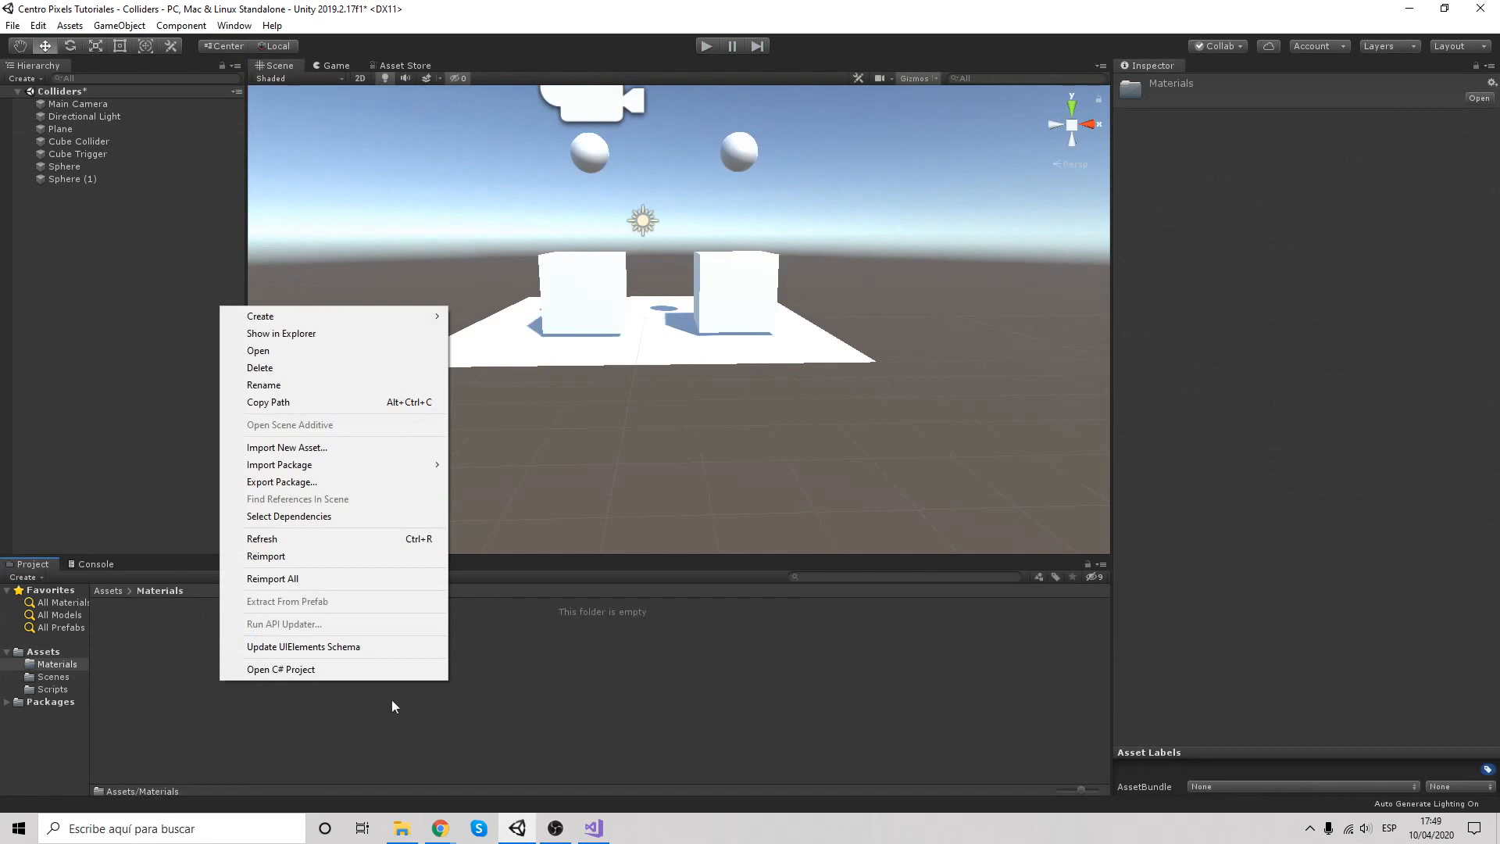
Create a Physic Material named Bouncy in the Materials folder and set its Bounciness to 1
mouse_move(385, 328)
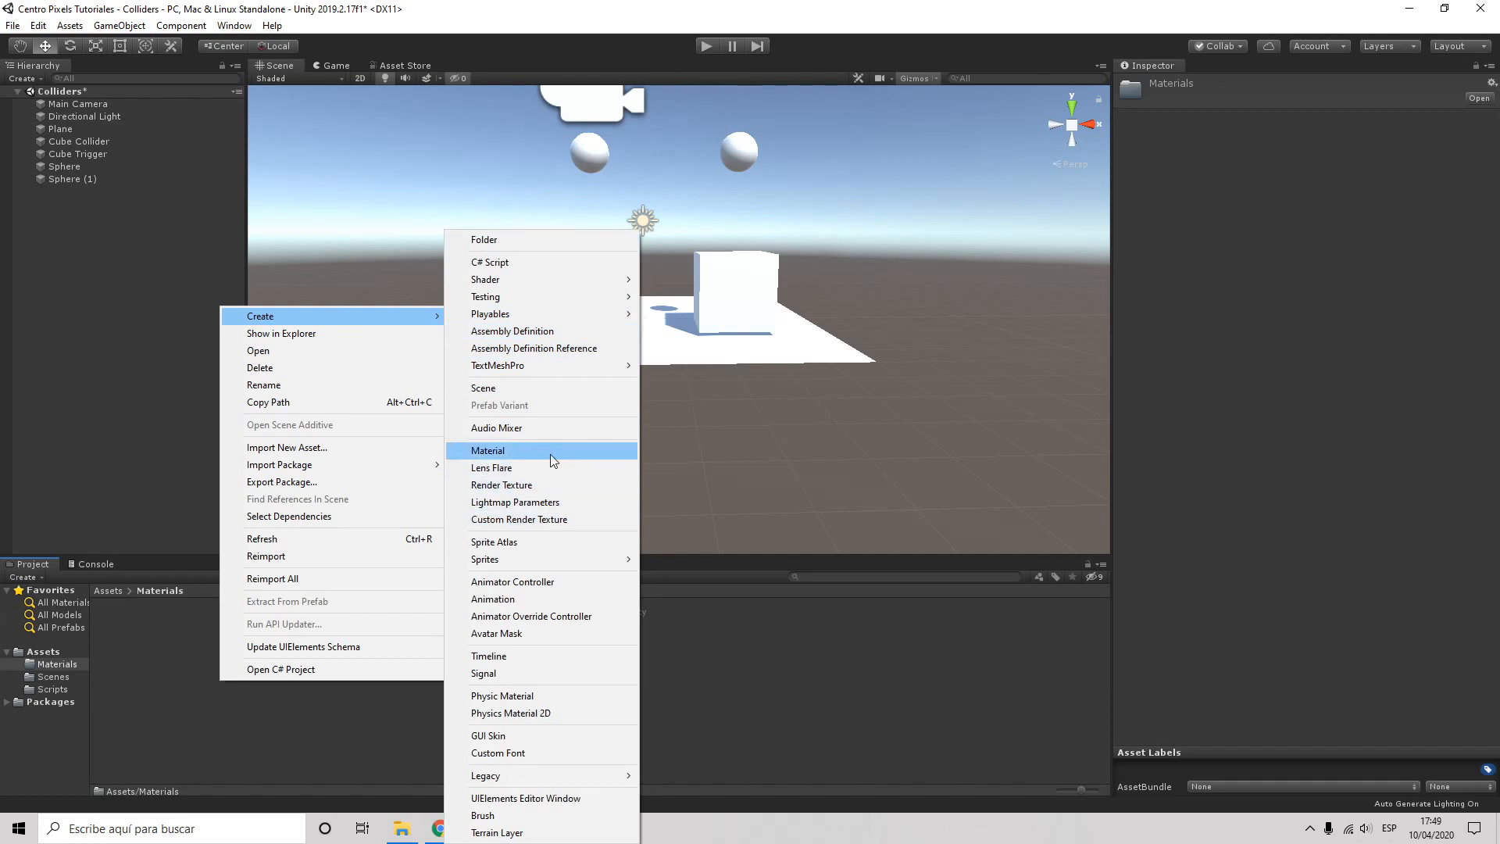
click(575, 696)
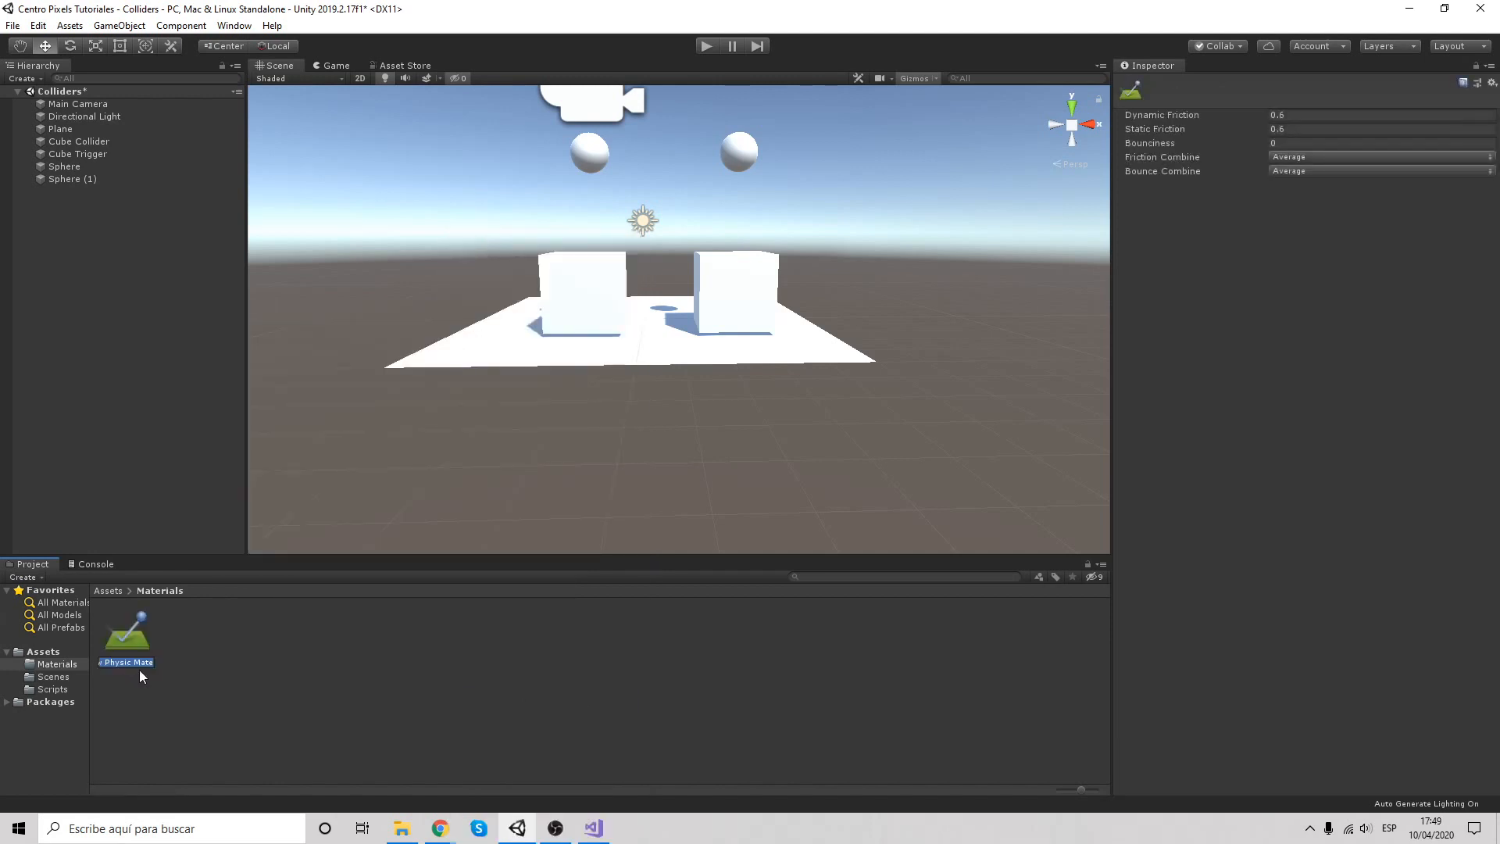
text(Bouncy)
key(Return)
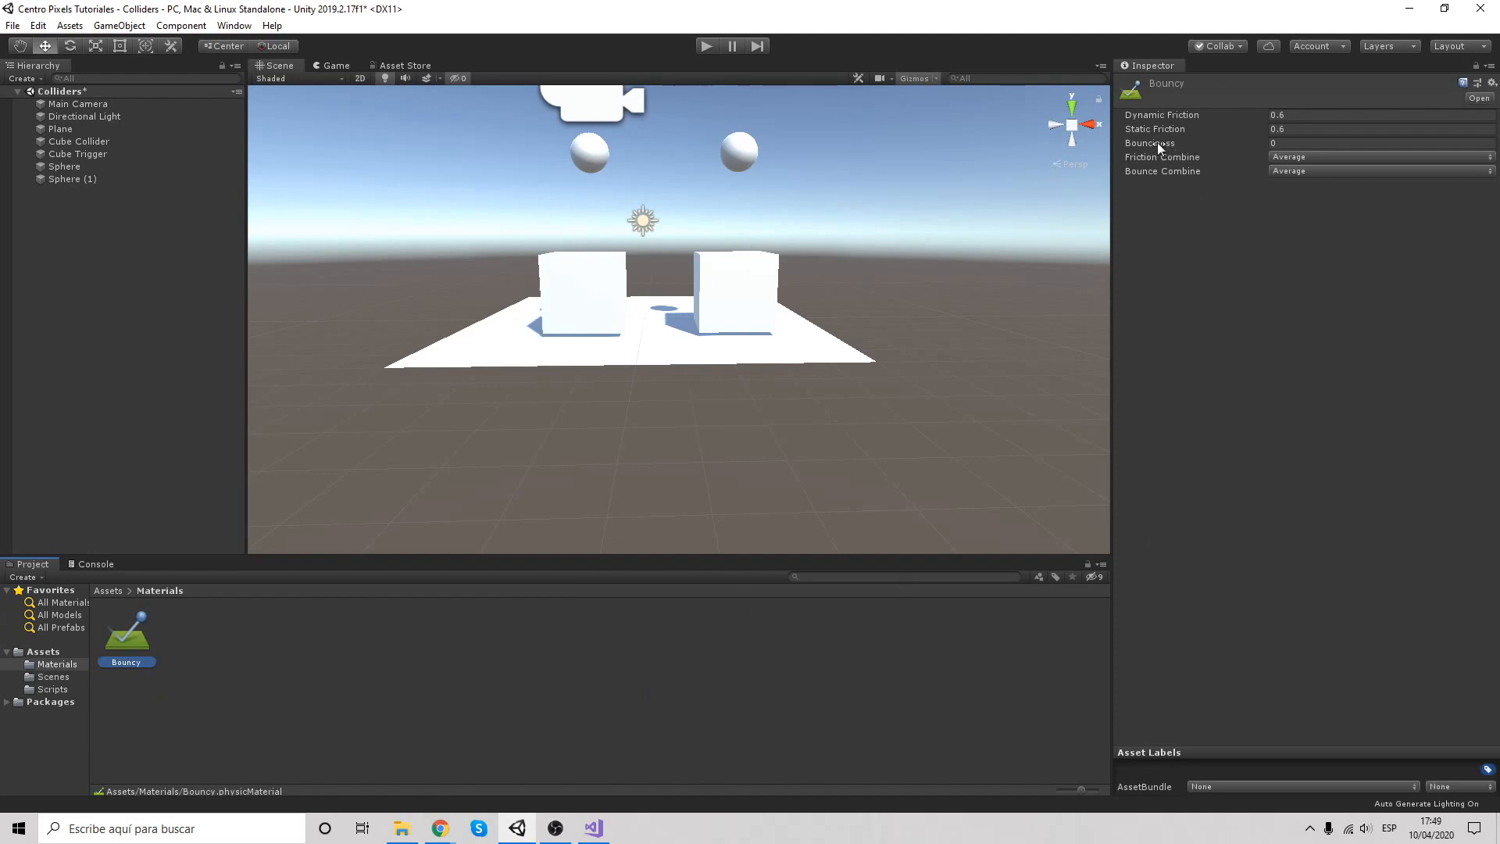
click(1292, 142)
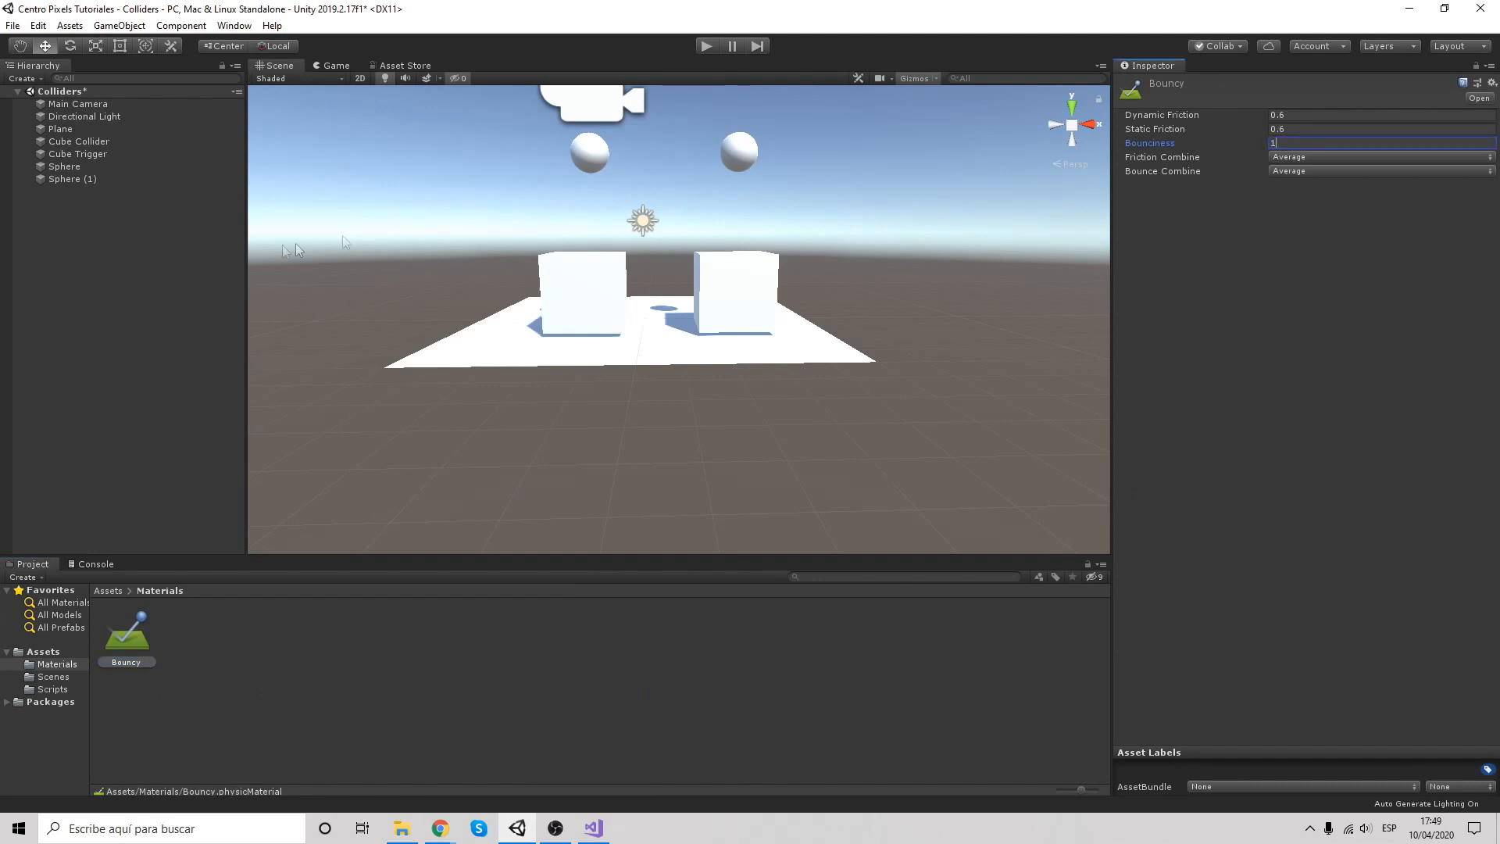
Deactivate the Cube Collider and Cube Trigger objects together
click(138, 153)
ctrl+click(138, 143)
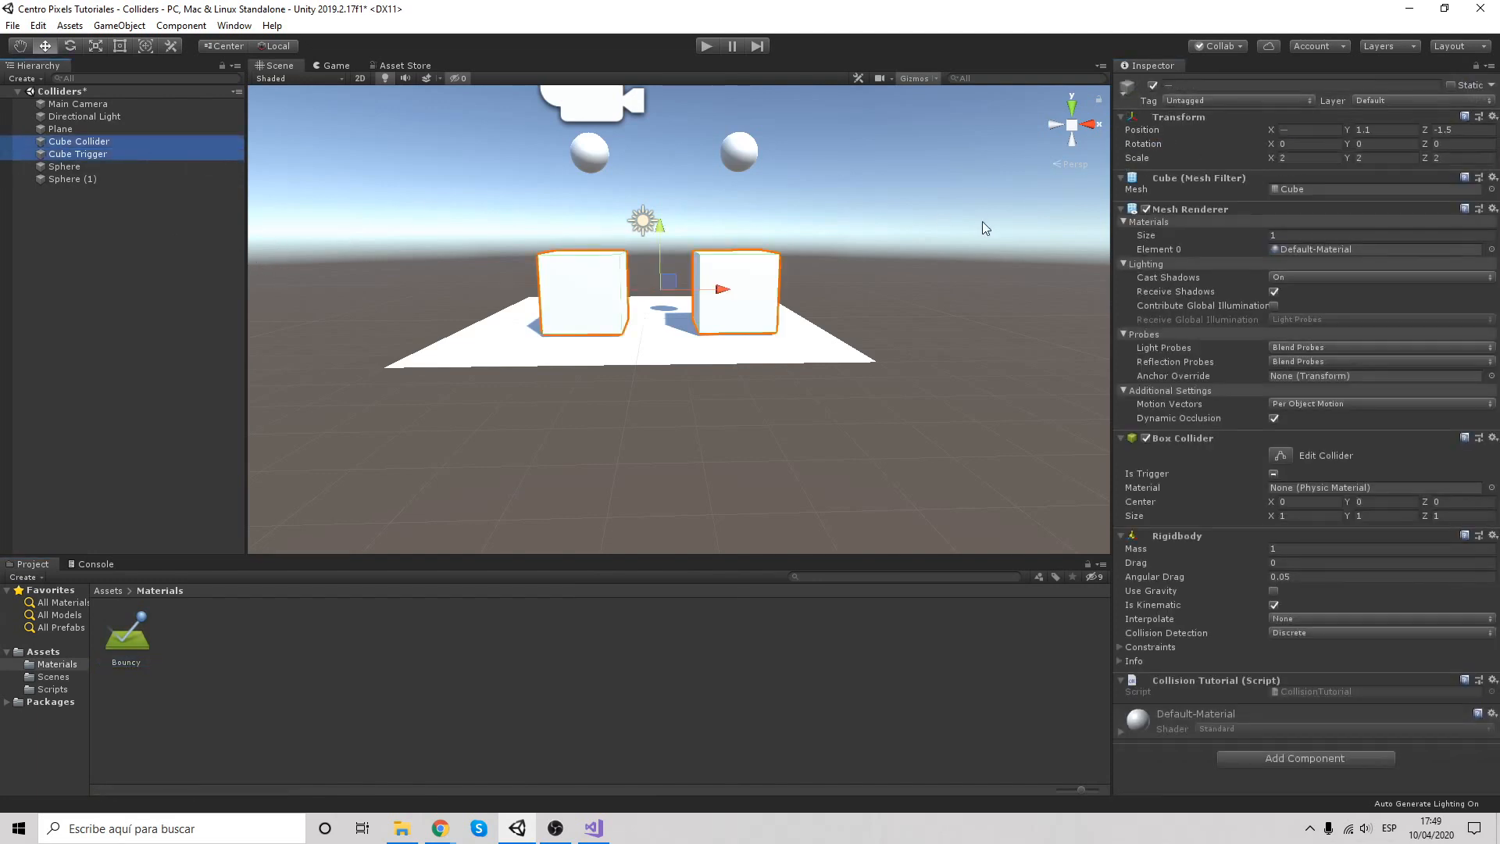
click(1154, 85)
Assign the Bouncy material to both spheres' Sphere Colliders and test the bounce with a brief Play mode run
click(167, 167)
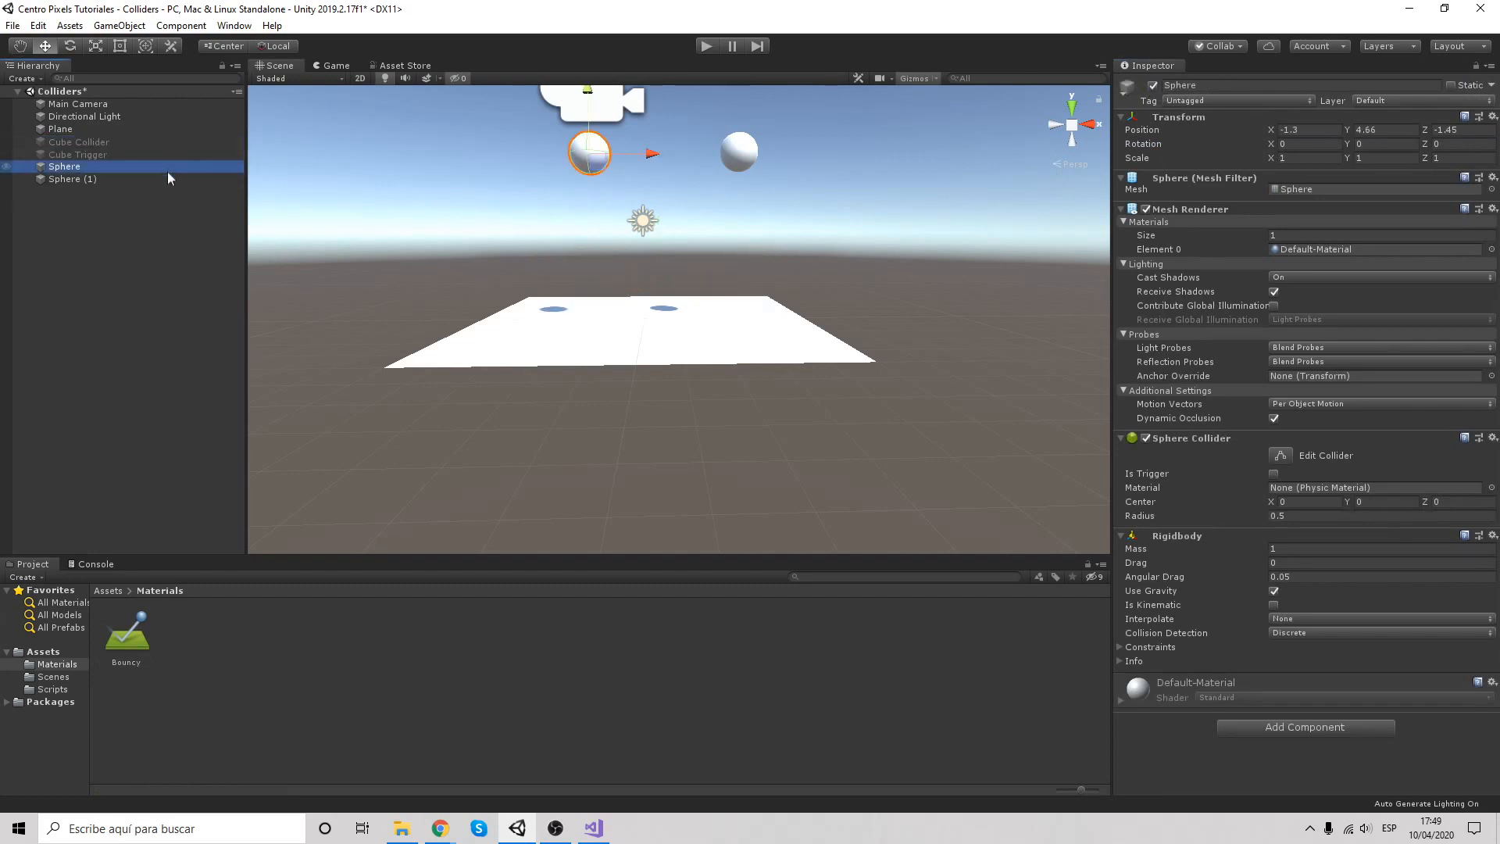
ctrl+click(167, 180)
drag(127, 635, 1312, 489)
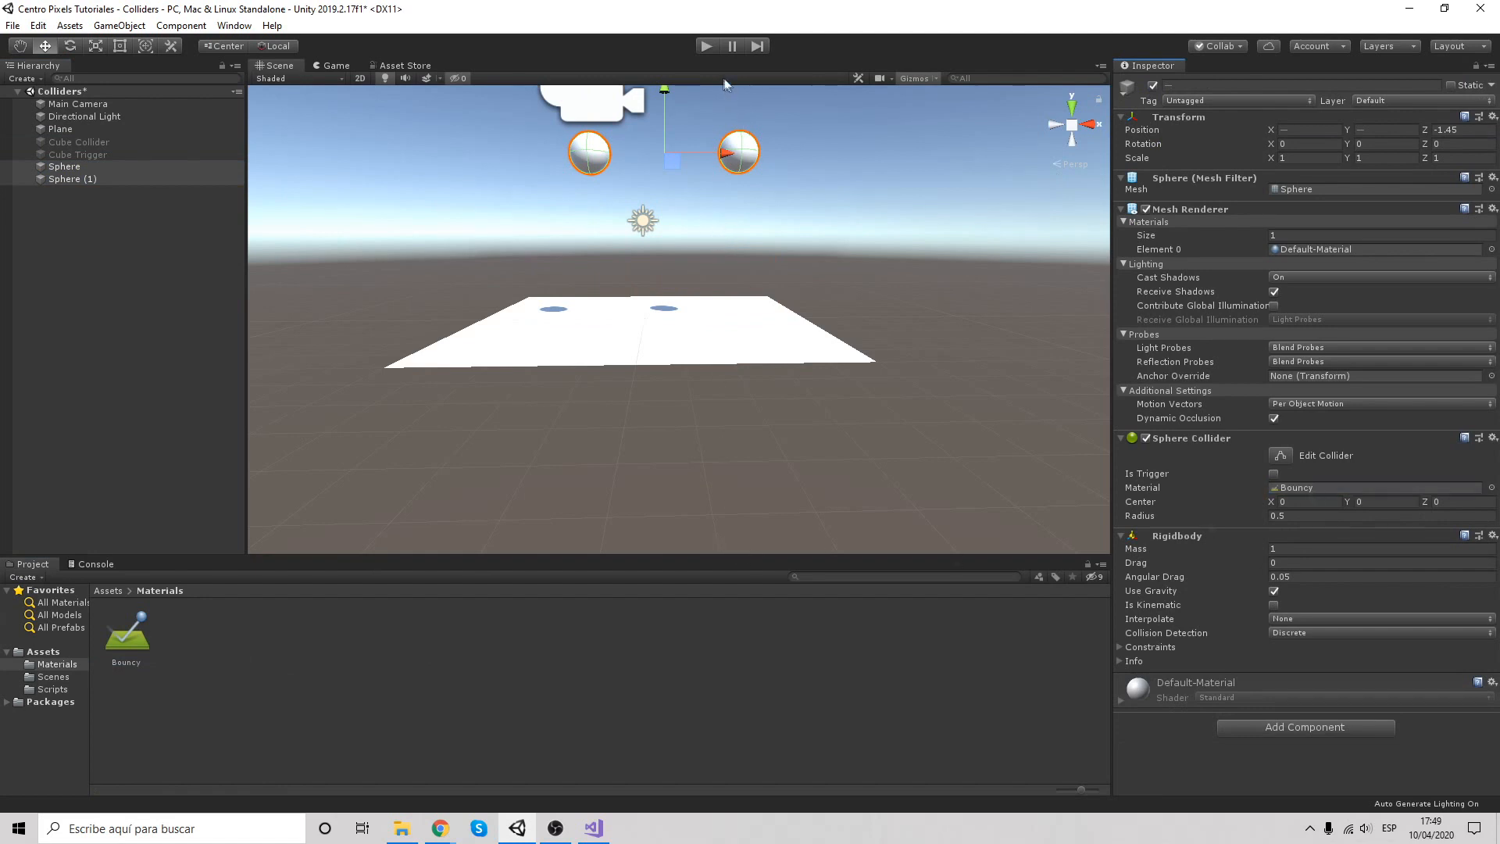
click(706, 47)
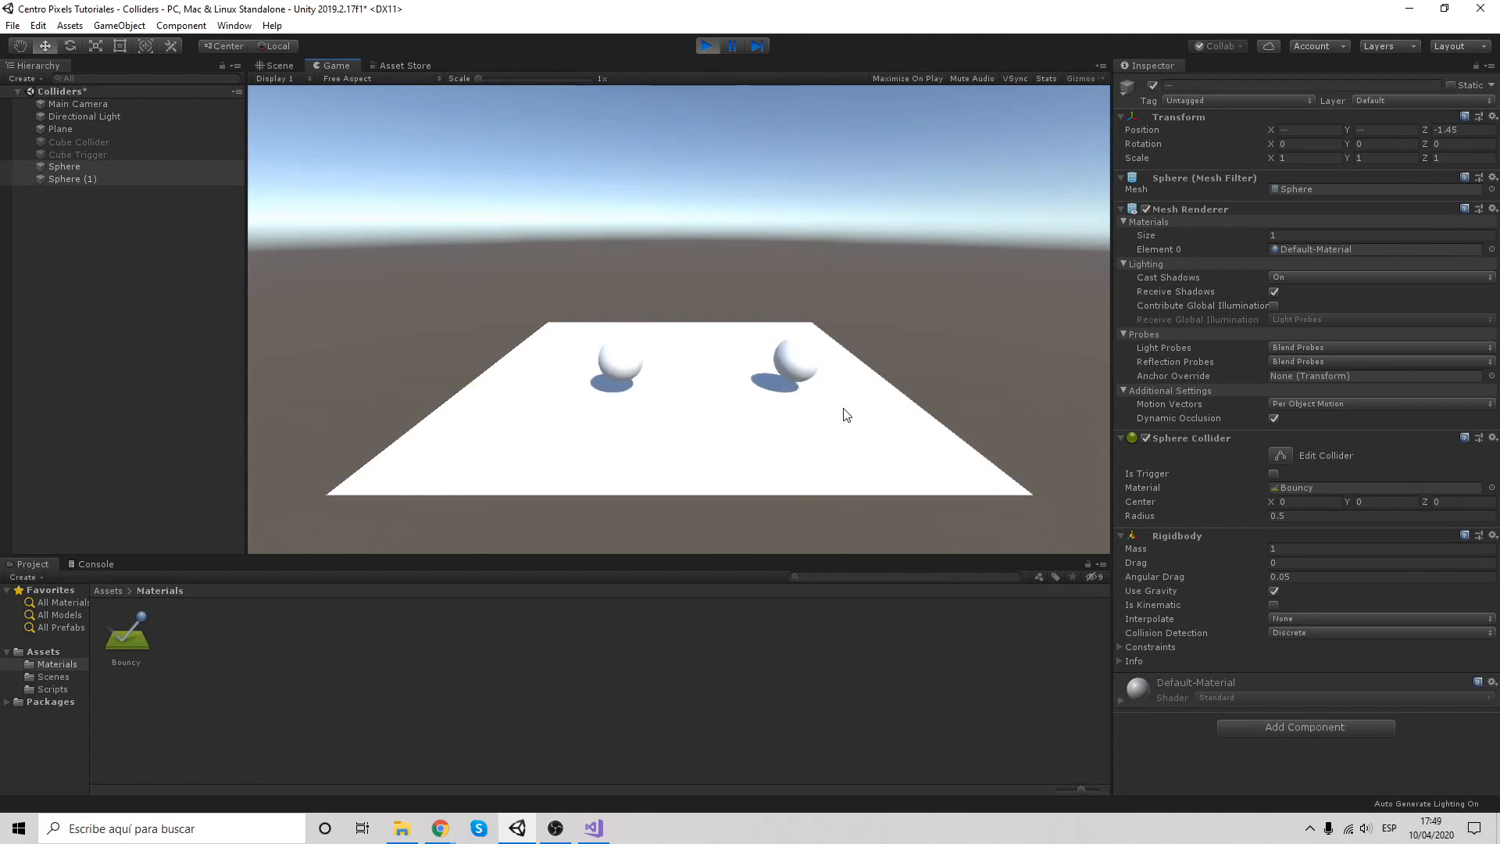
click(709, 47)
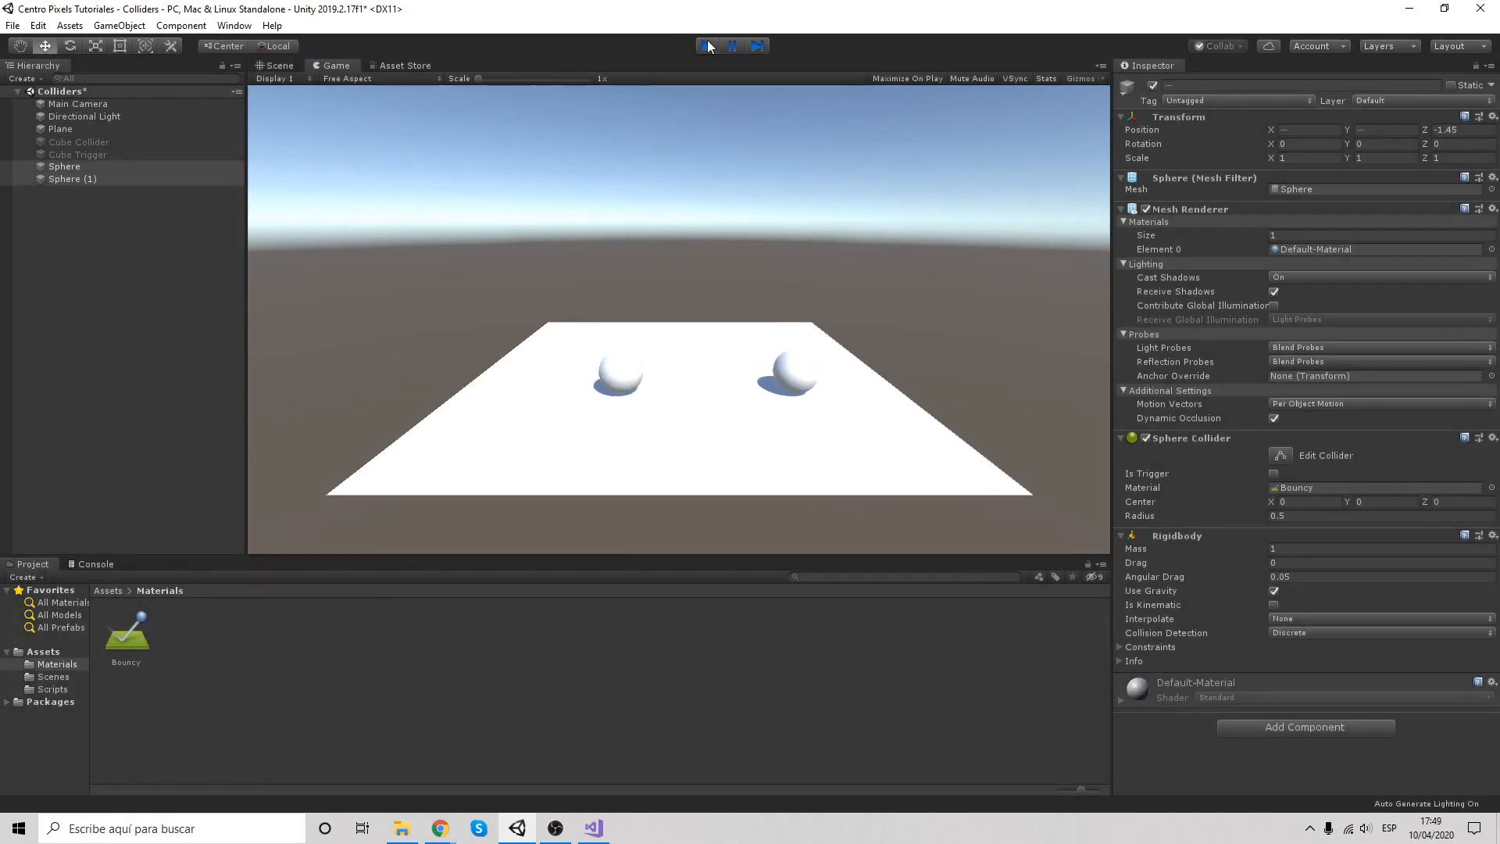
Set the physic material of Sphere (1)'s Sphere Collider to None
click(137, 180)
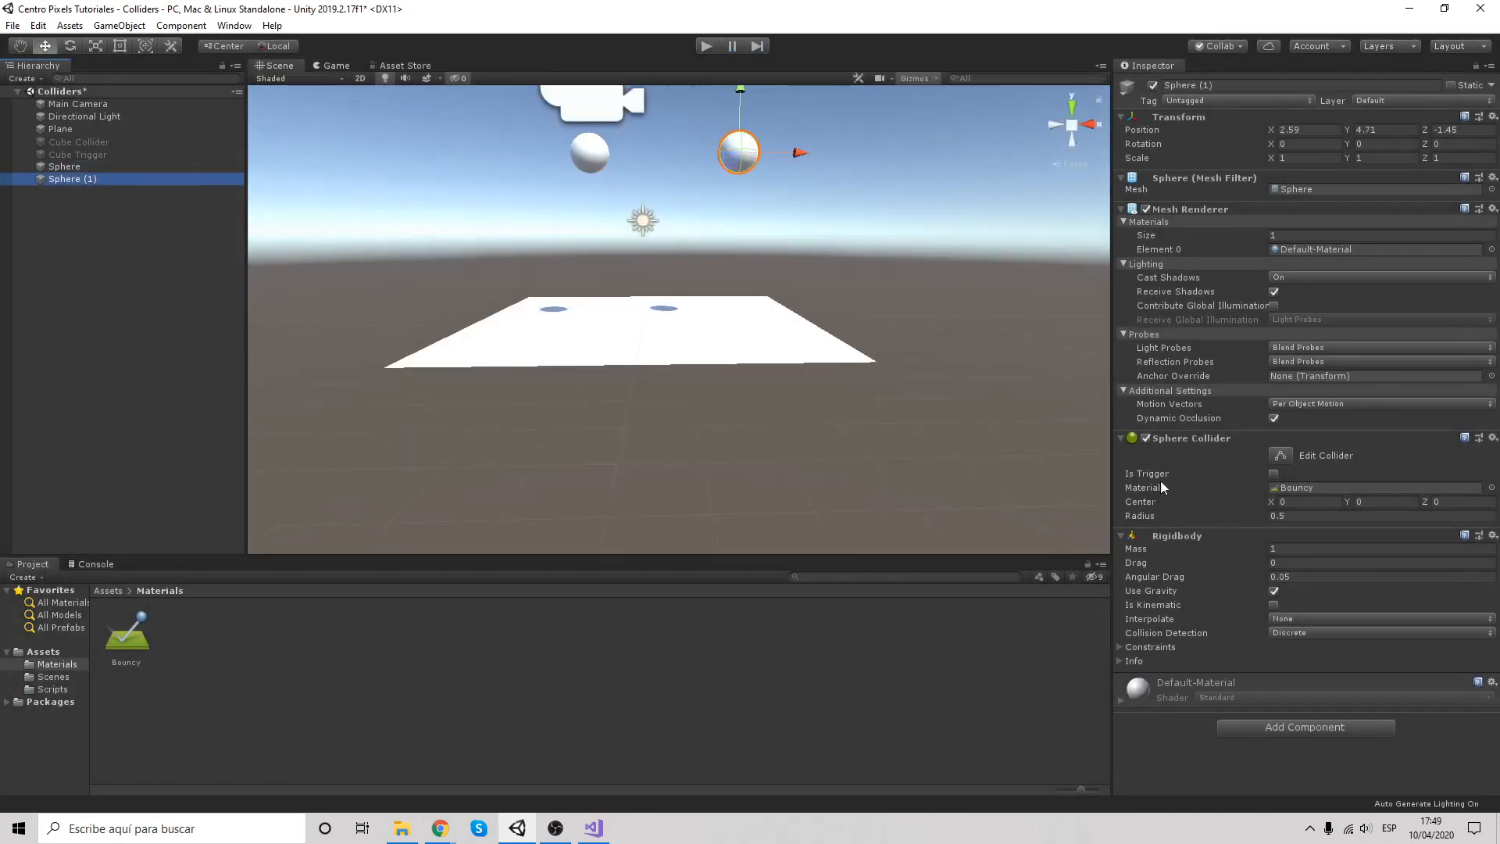
click(1491, 488)
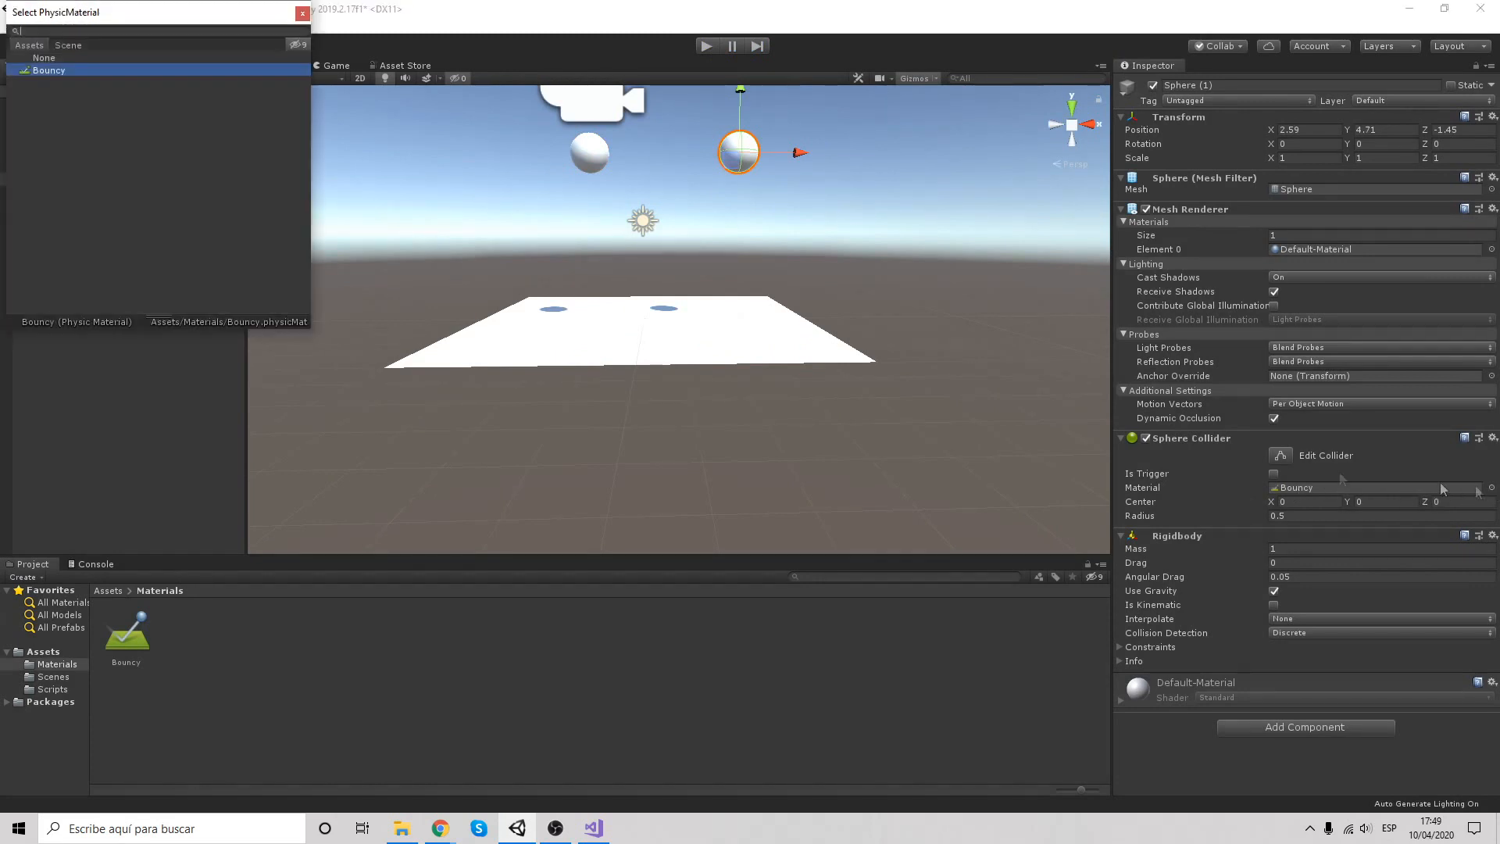
click(110, 59)
click(302, 13)
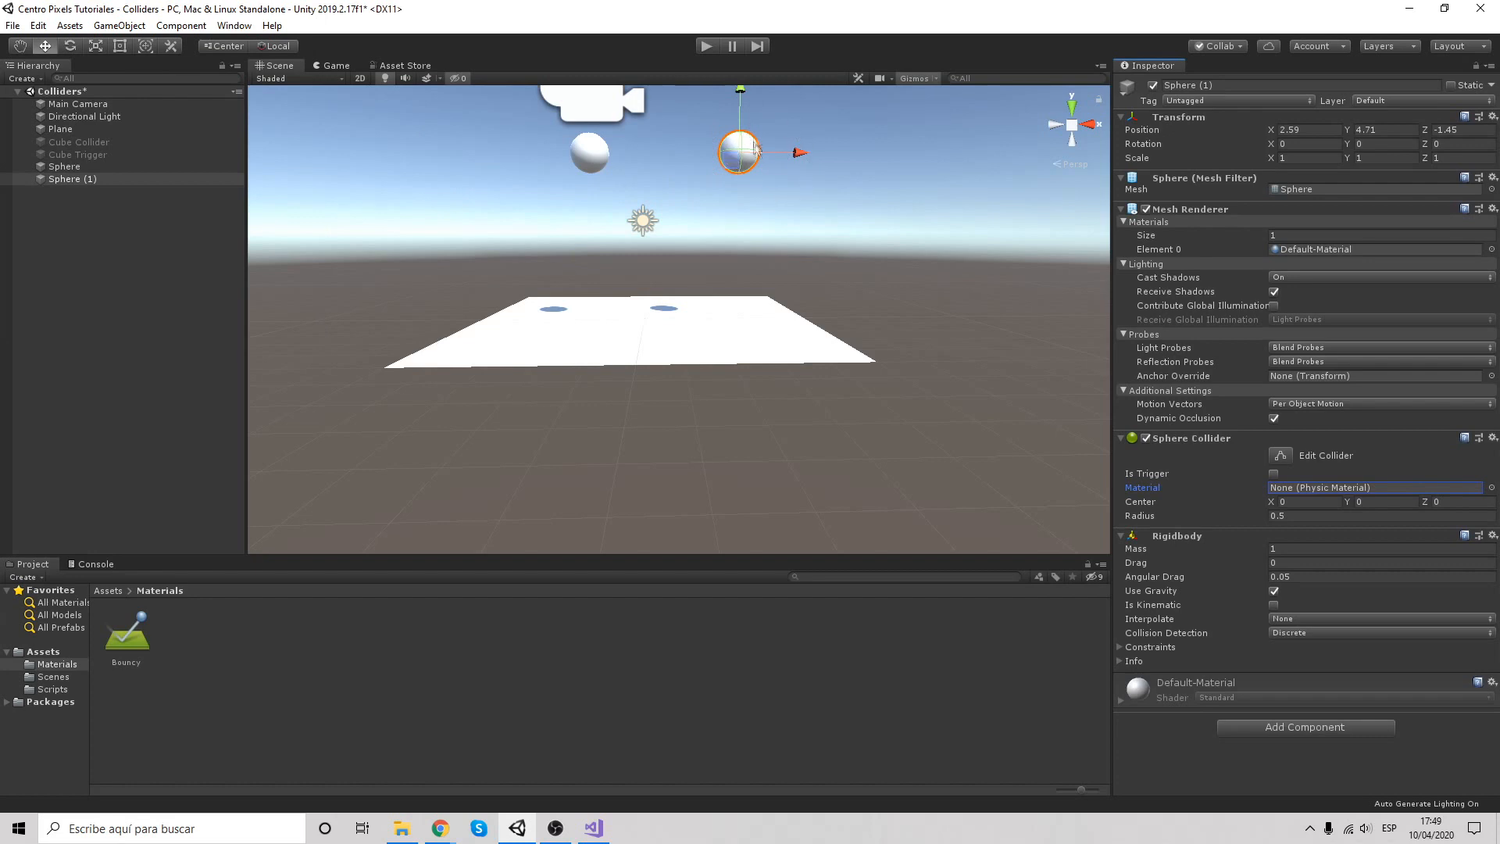
Run the scene in Play mode and compare how Sphere with the Bouncy material and Sphere (1) without one land on the plane
click(707, 46)
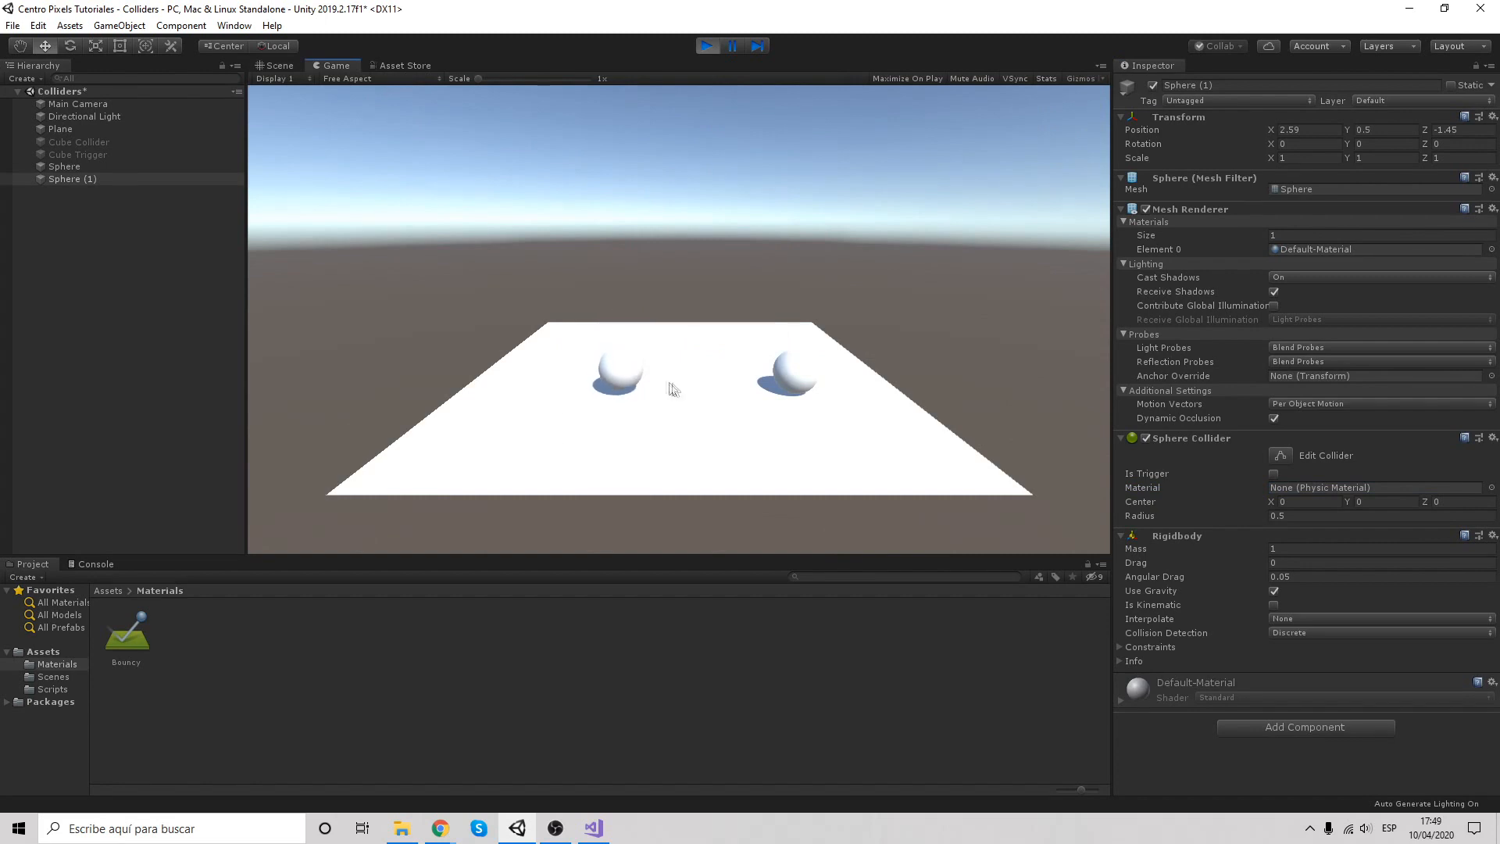
click(109, 168)
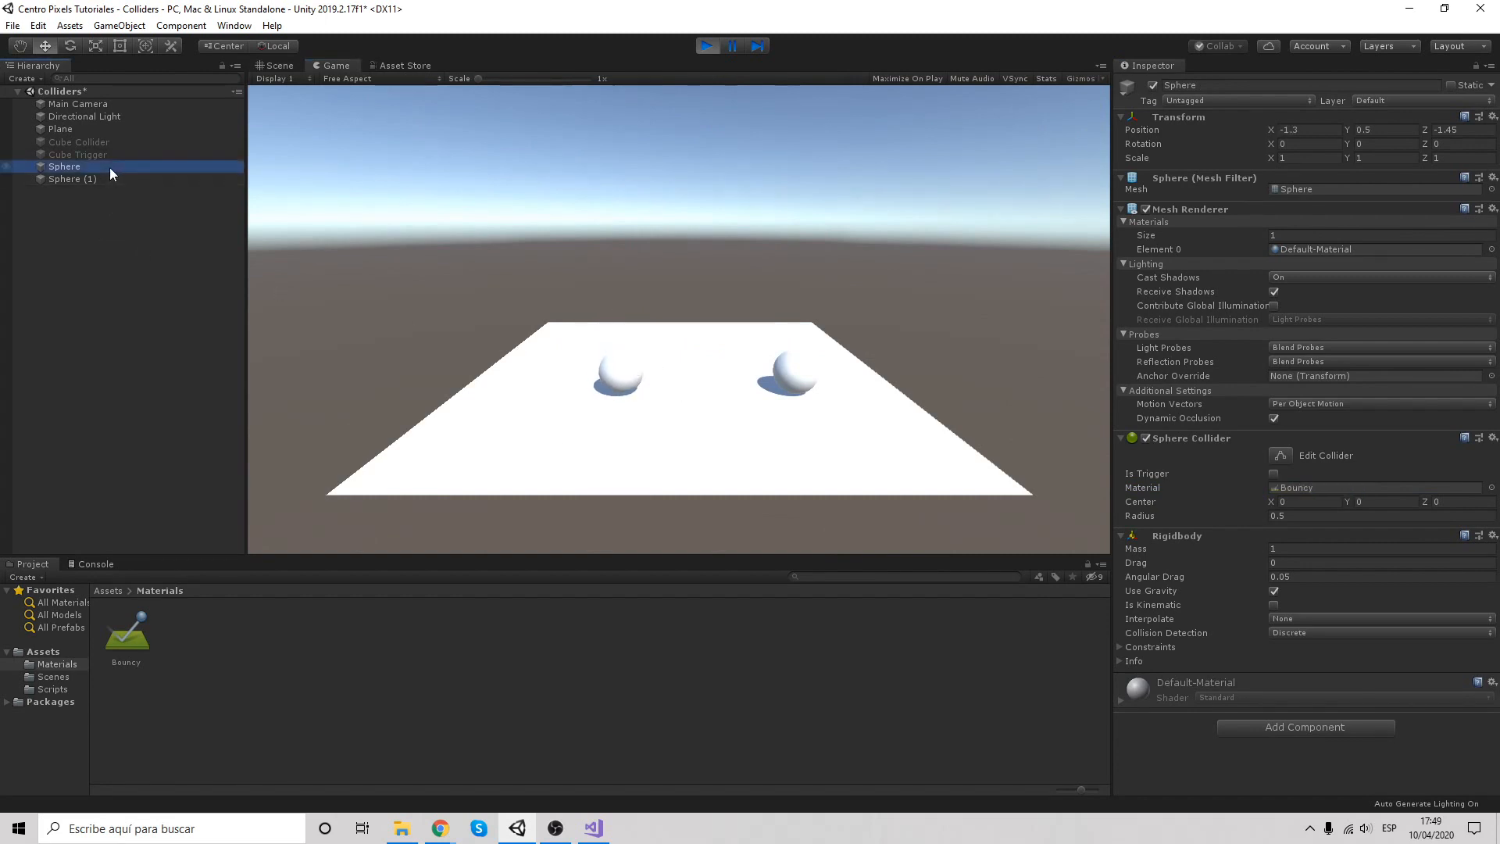
click(286, 65)
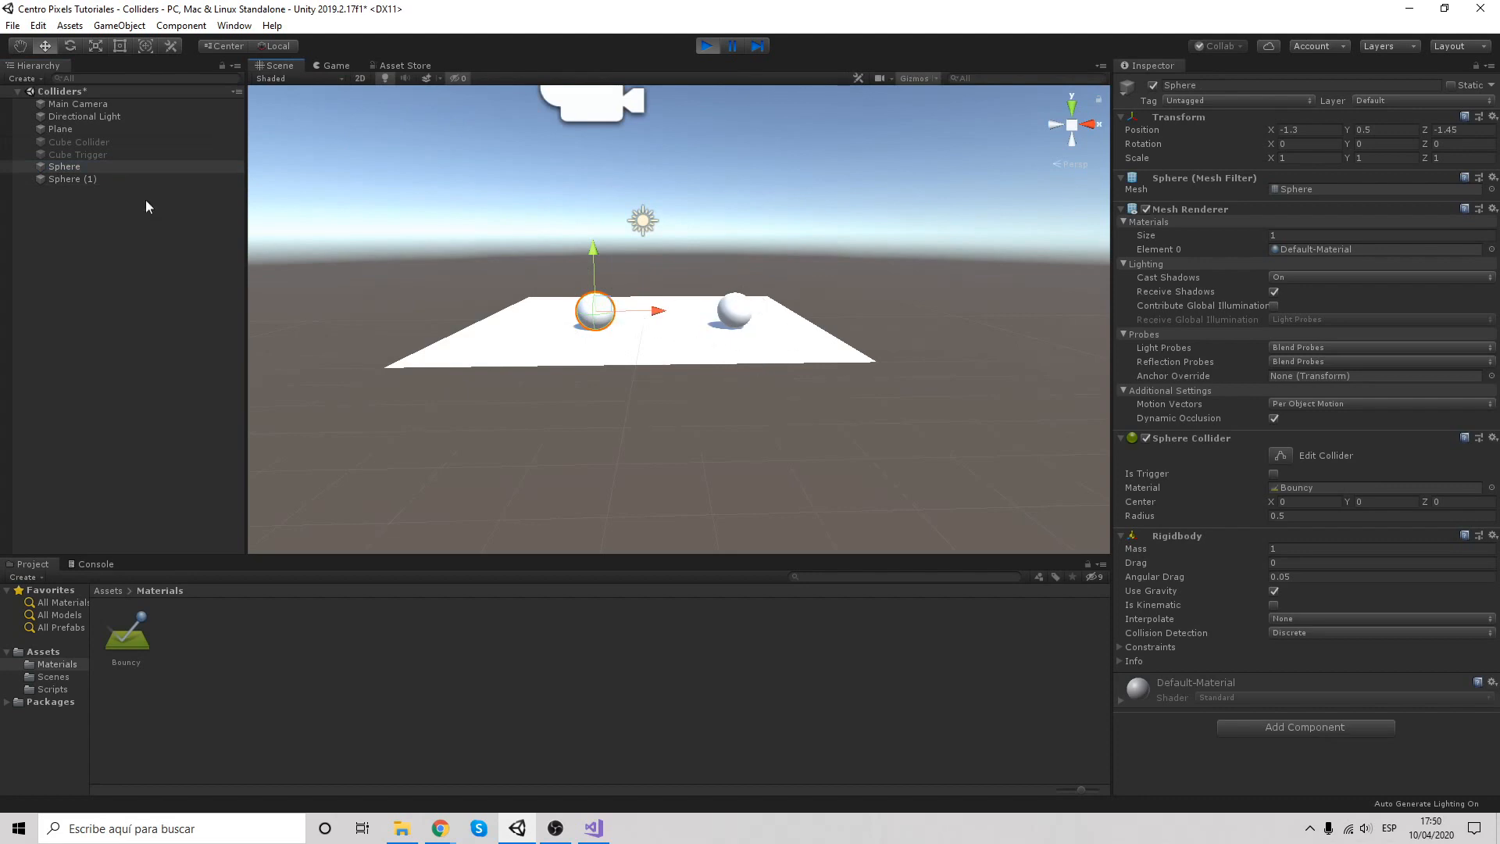
click(164, 179)
click(328, 67)
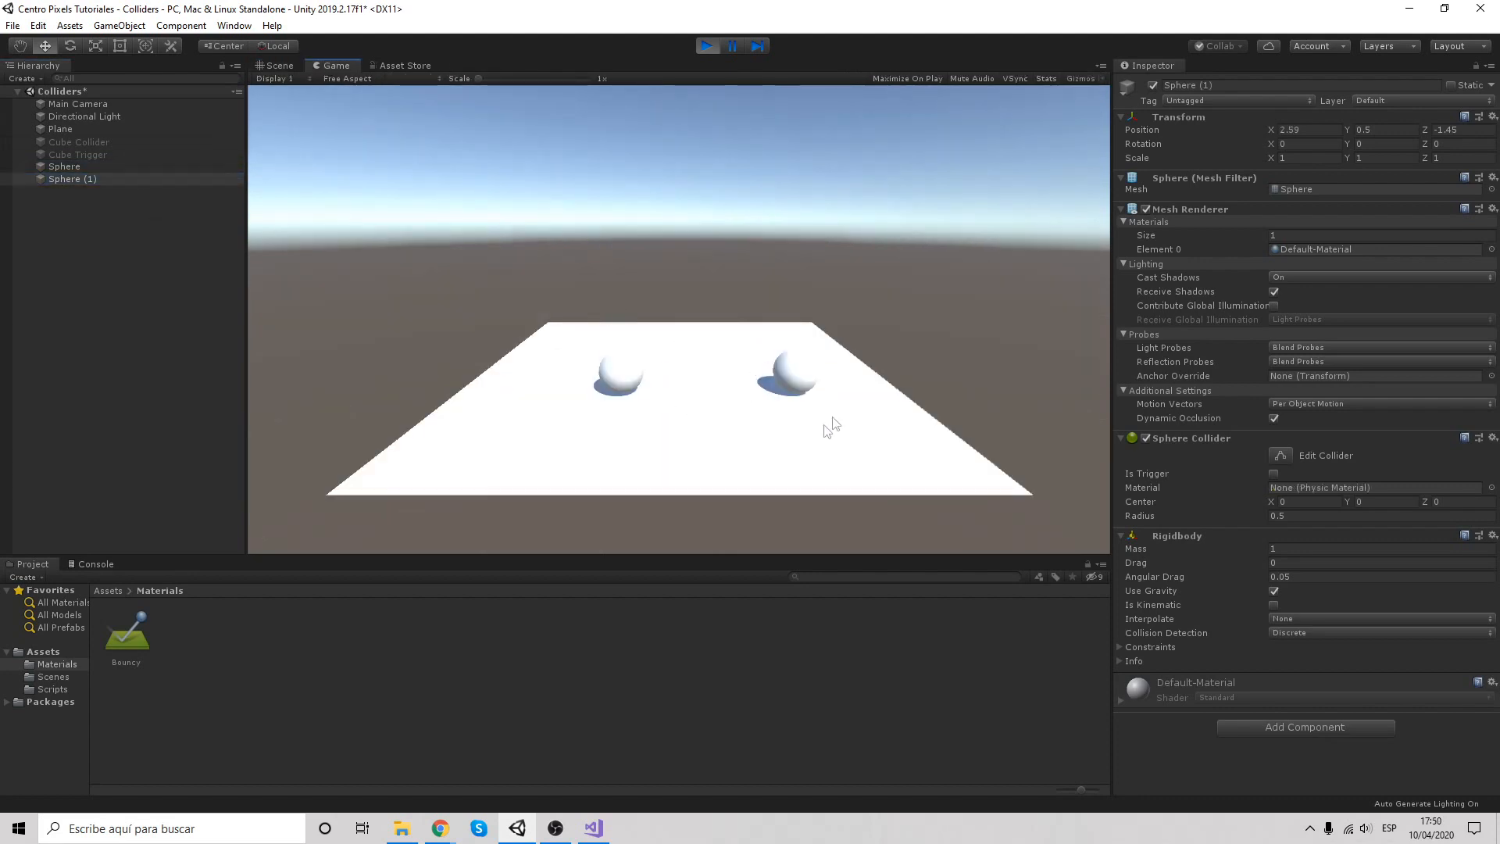
click(280, 66)
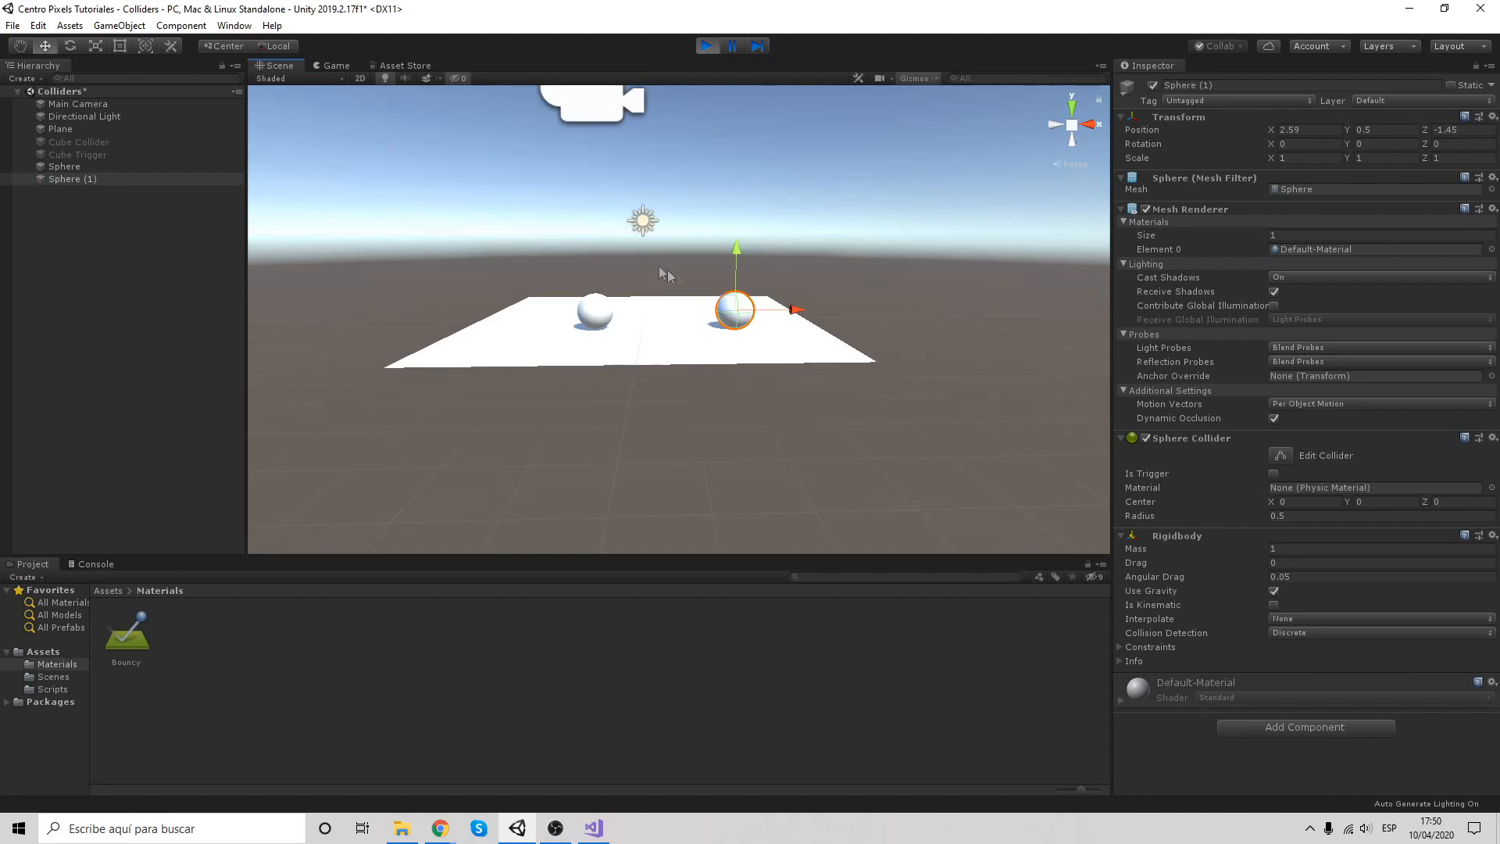
Raise Sphere (1) and Sphere high above the plane while the scene is running to repeat the drop test
drag(734, 250, 734, 150)
click(156, 167)
drag(593, 252, 594, 144)
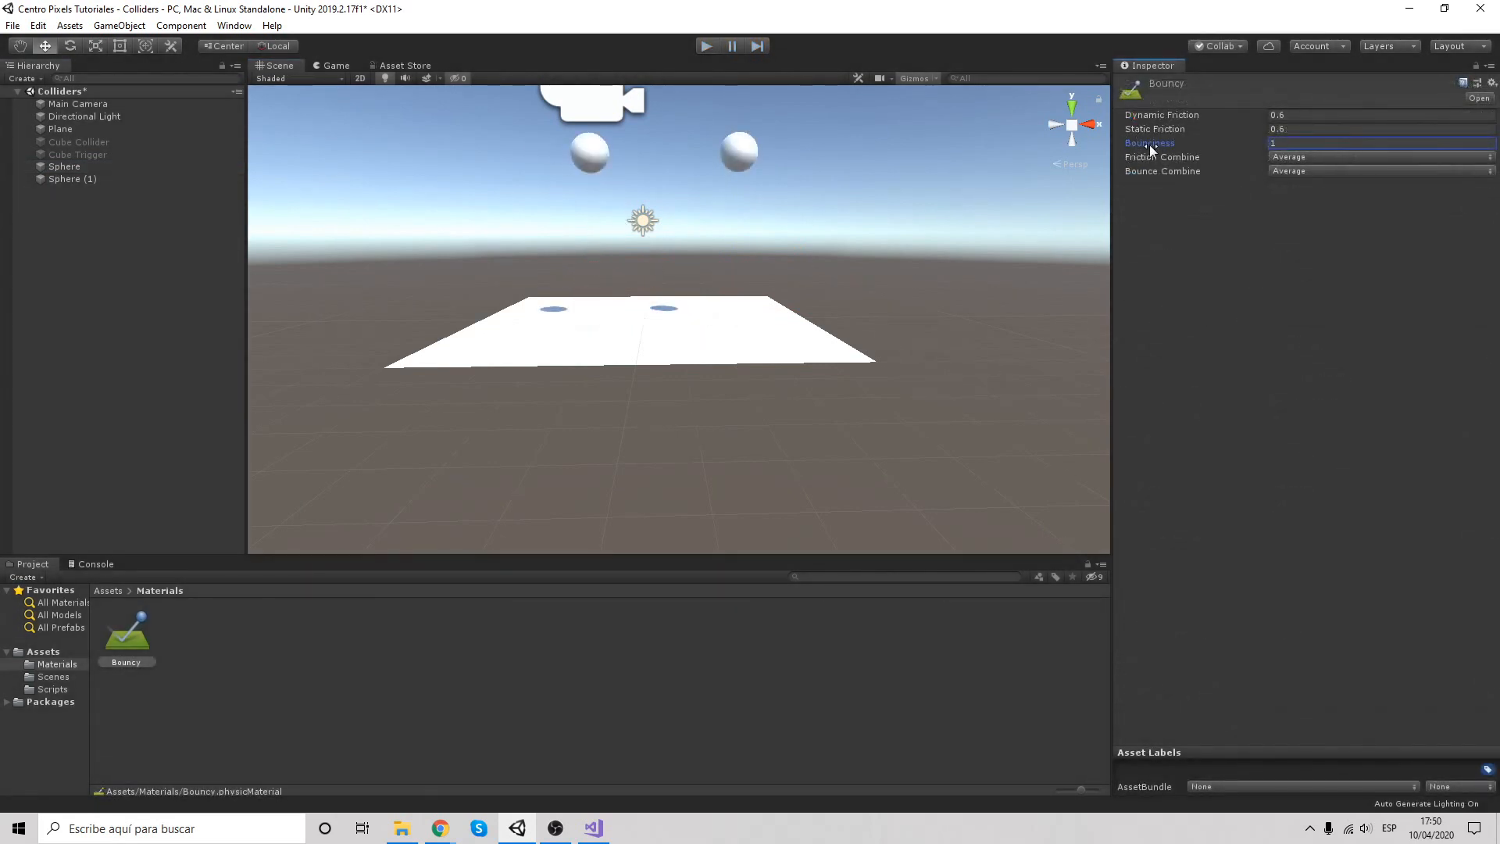
Examine the Bouncy material's Bounciness setting and the Plane's Mesh Collider material
mouse_move(1153, 146)
mouse_move(1166, 146)
mouse_down()
mouse_move(1125, 146)
mouse_move(1170, 145)
mouse_up()
click(669, 355)
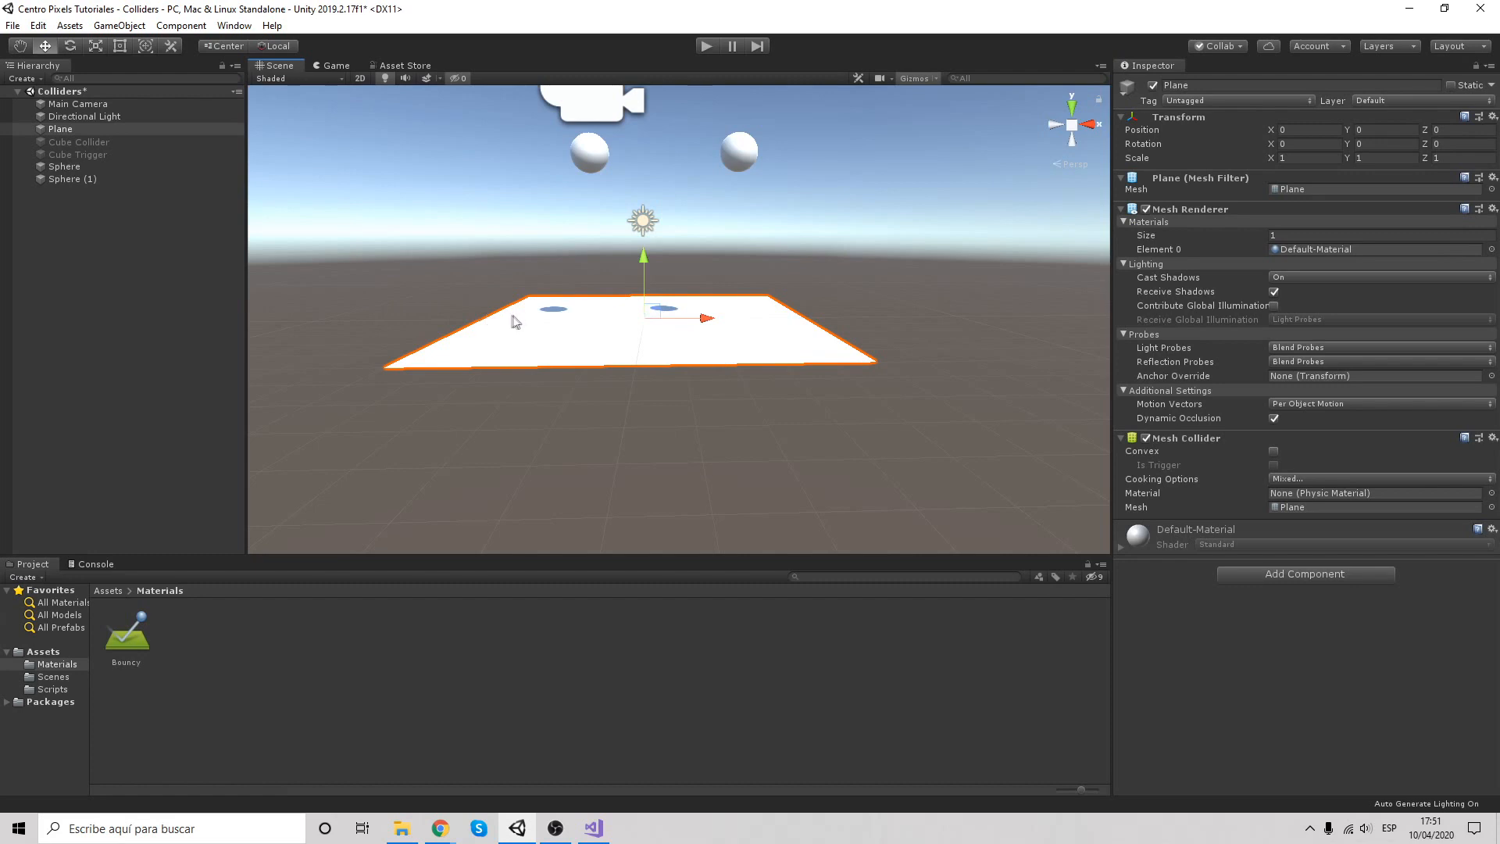
click(142, 639)
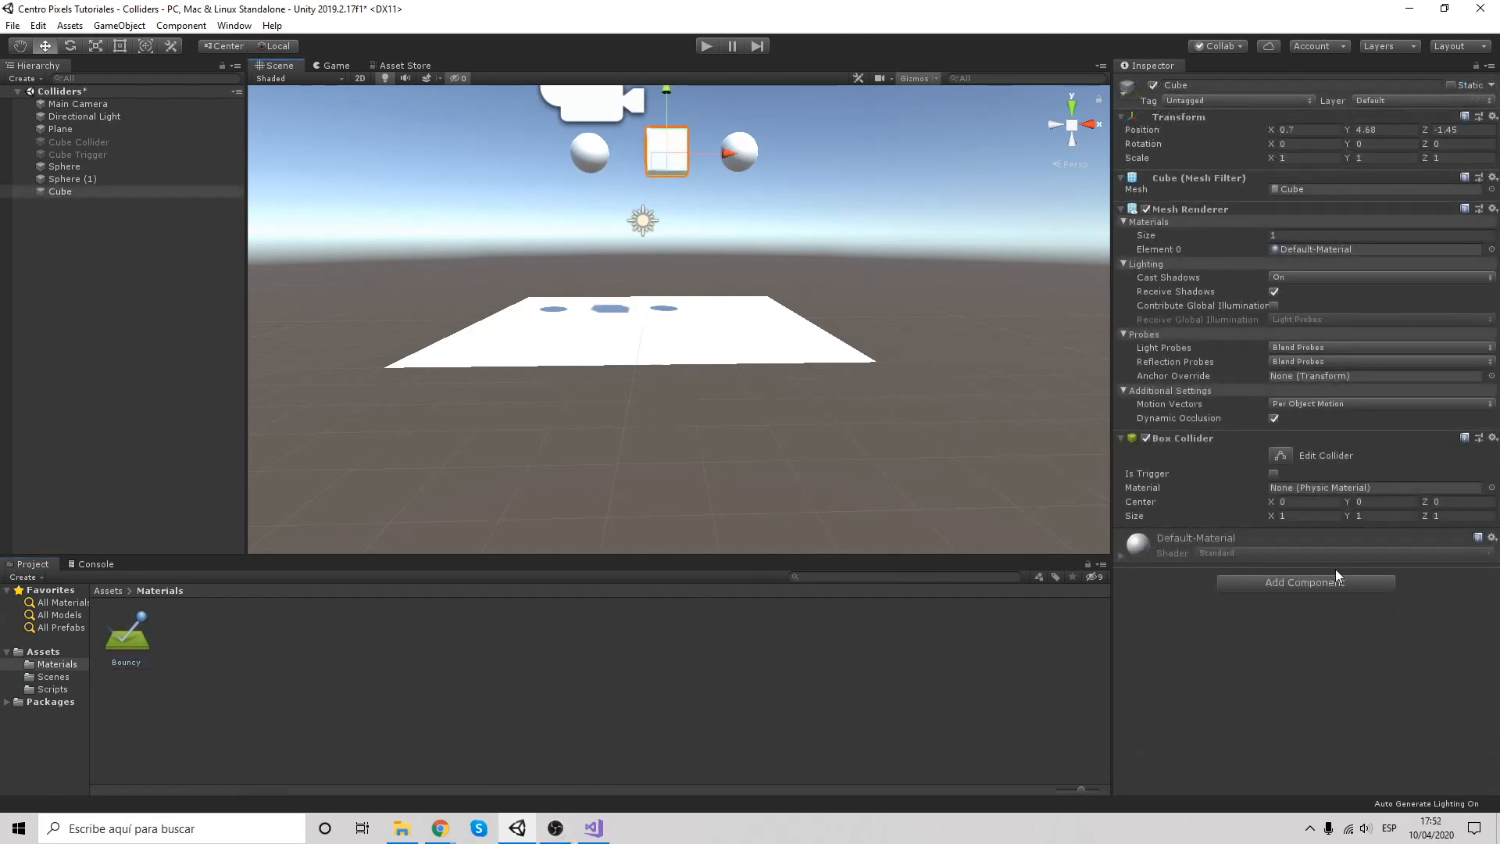
Assign the Bouncy material to the Cube's Box Collider and add a Rigidbody component to the Cube
drag(122, 642, 1304, 489)
click(1289, 582)
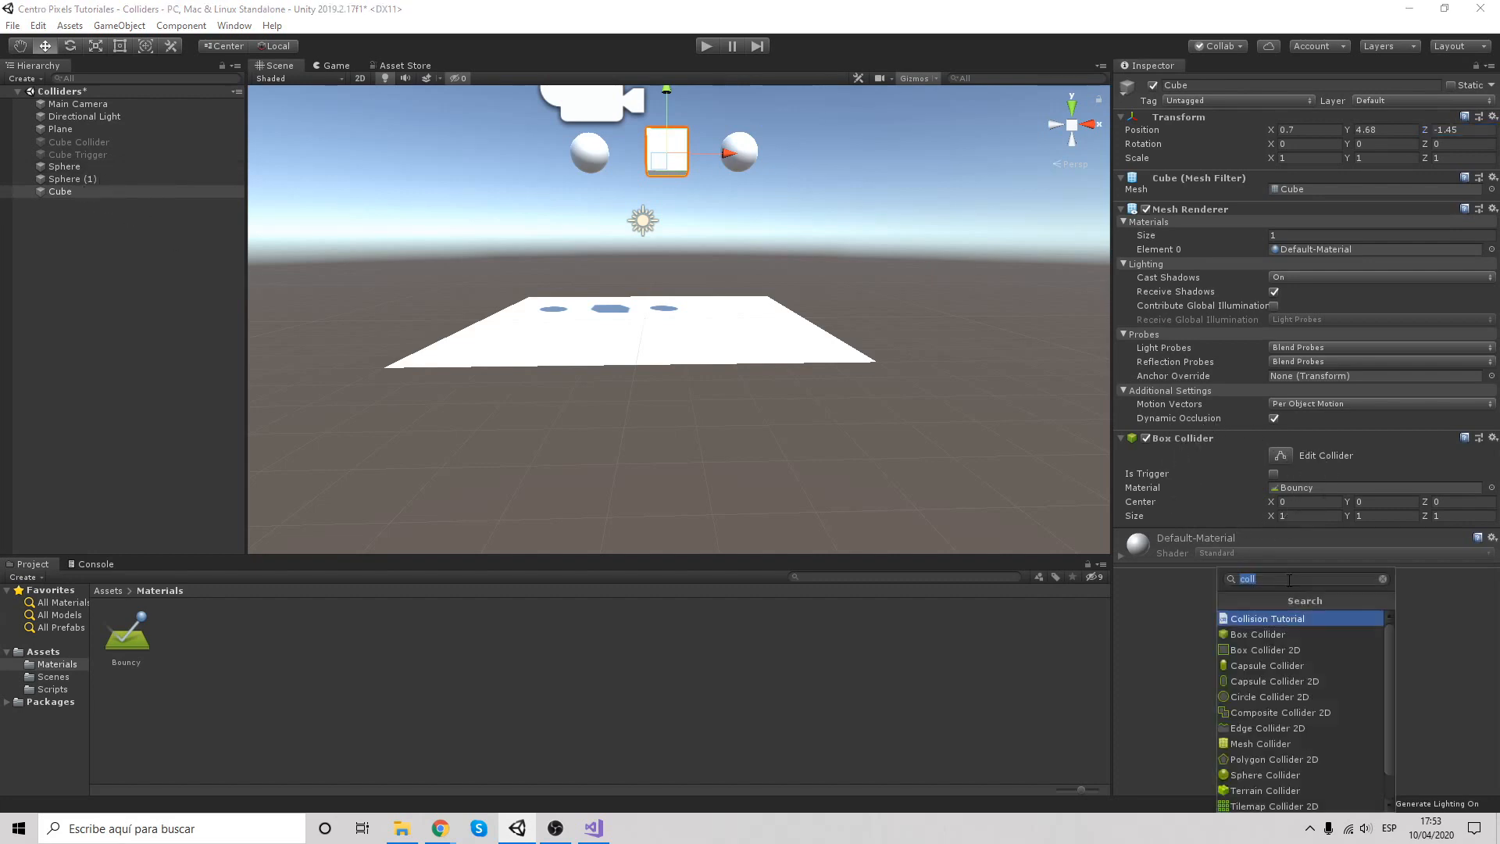
text(rig)
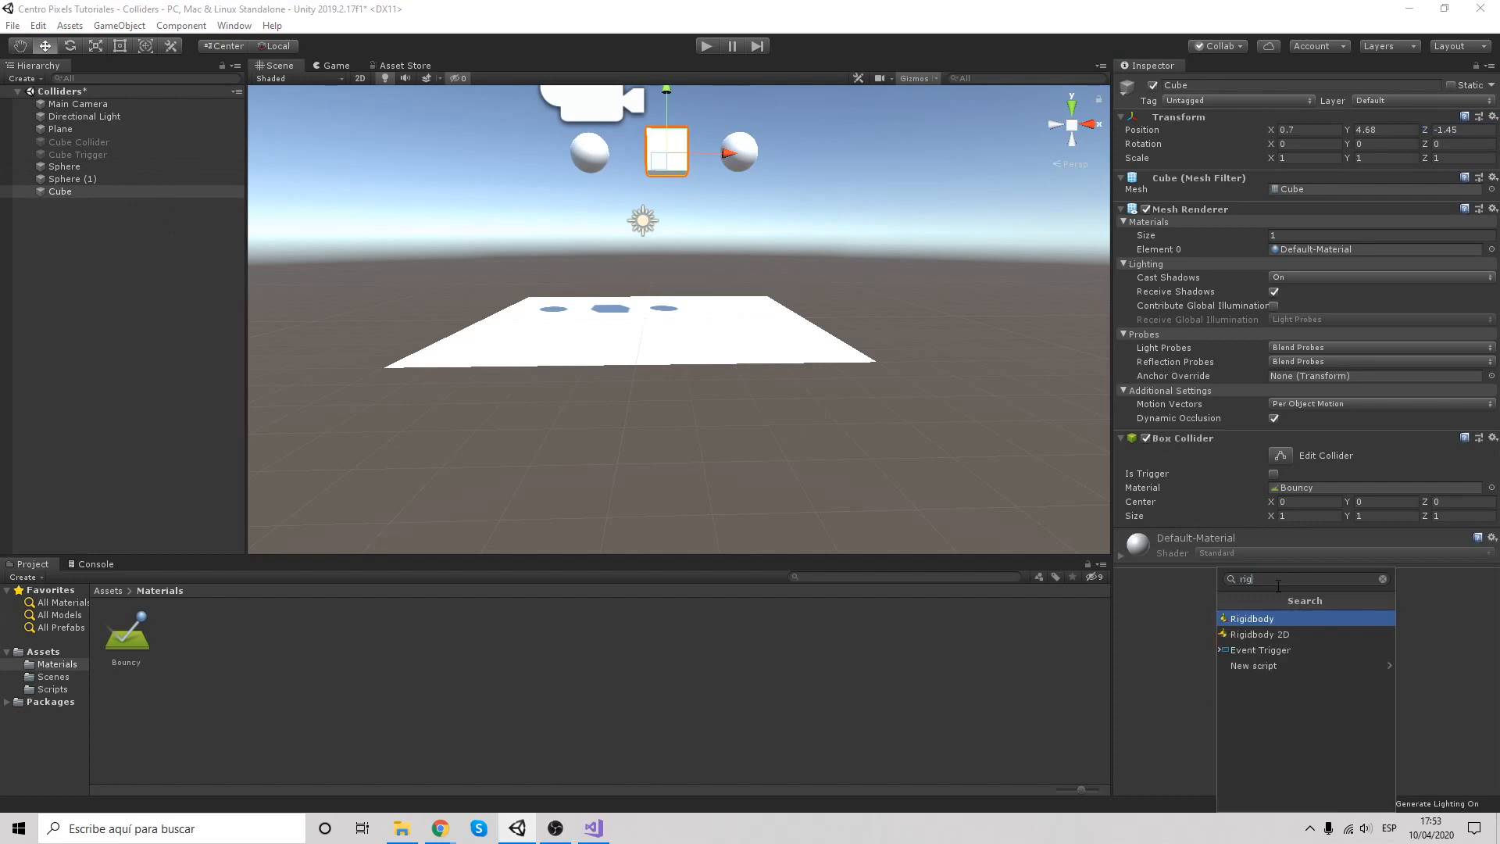
key(Return)
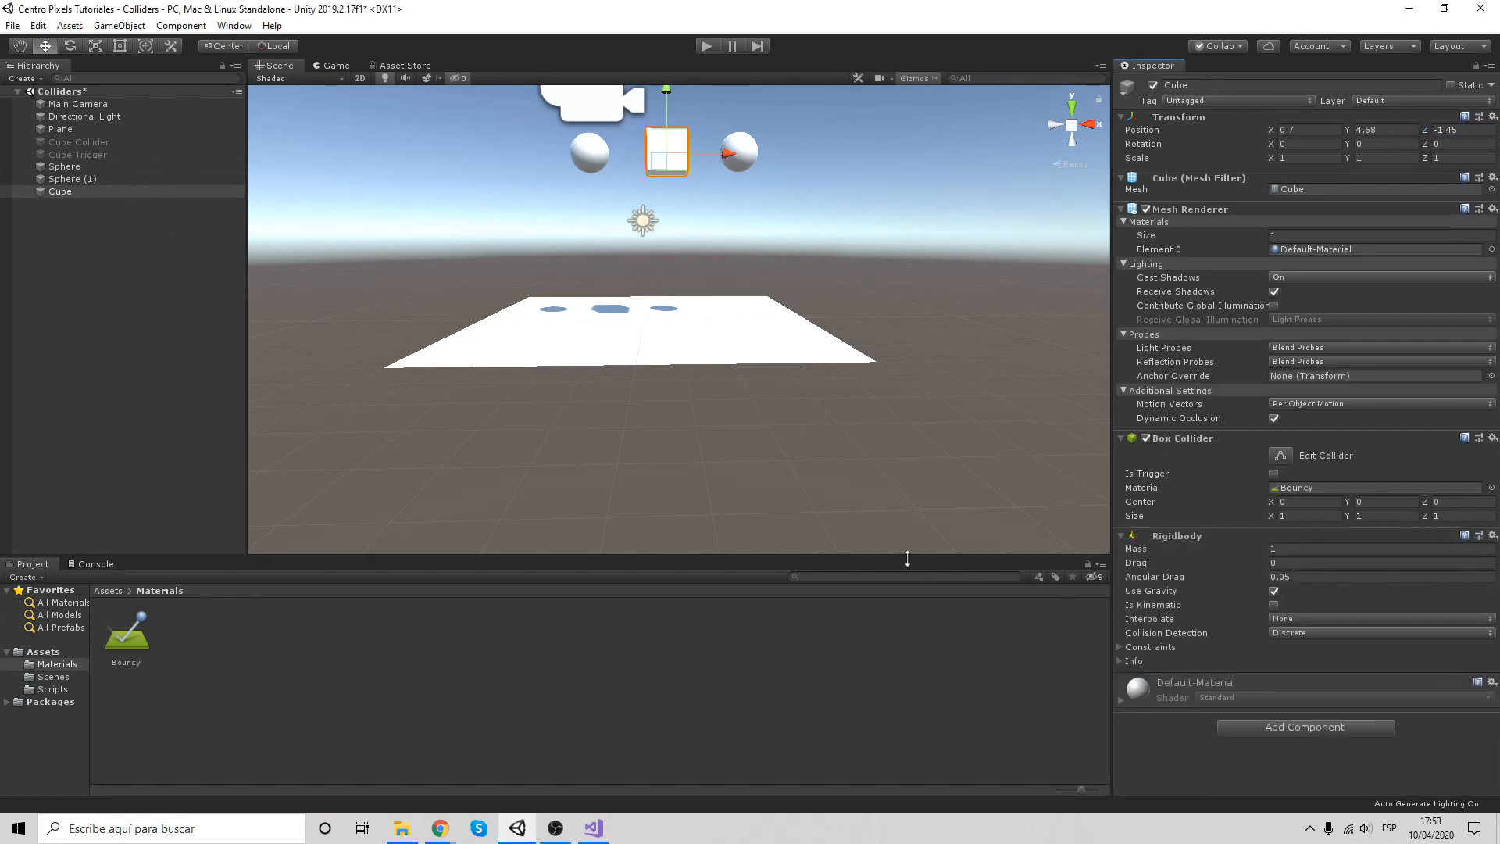
Run the scene in Play mode to test the Cube's bounce alongside the two spheres
click(706, 47)
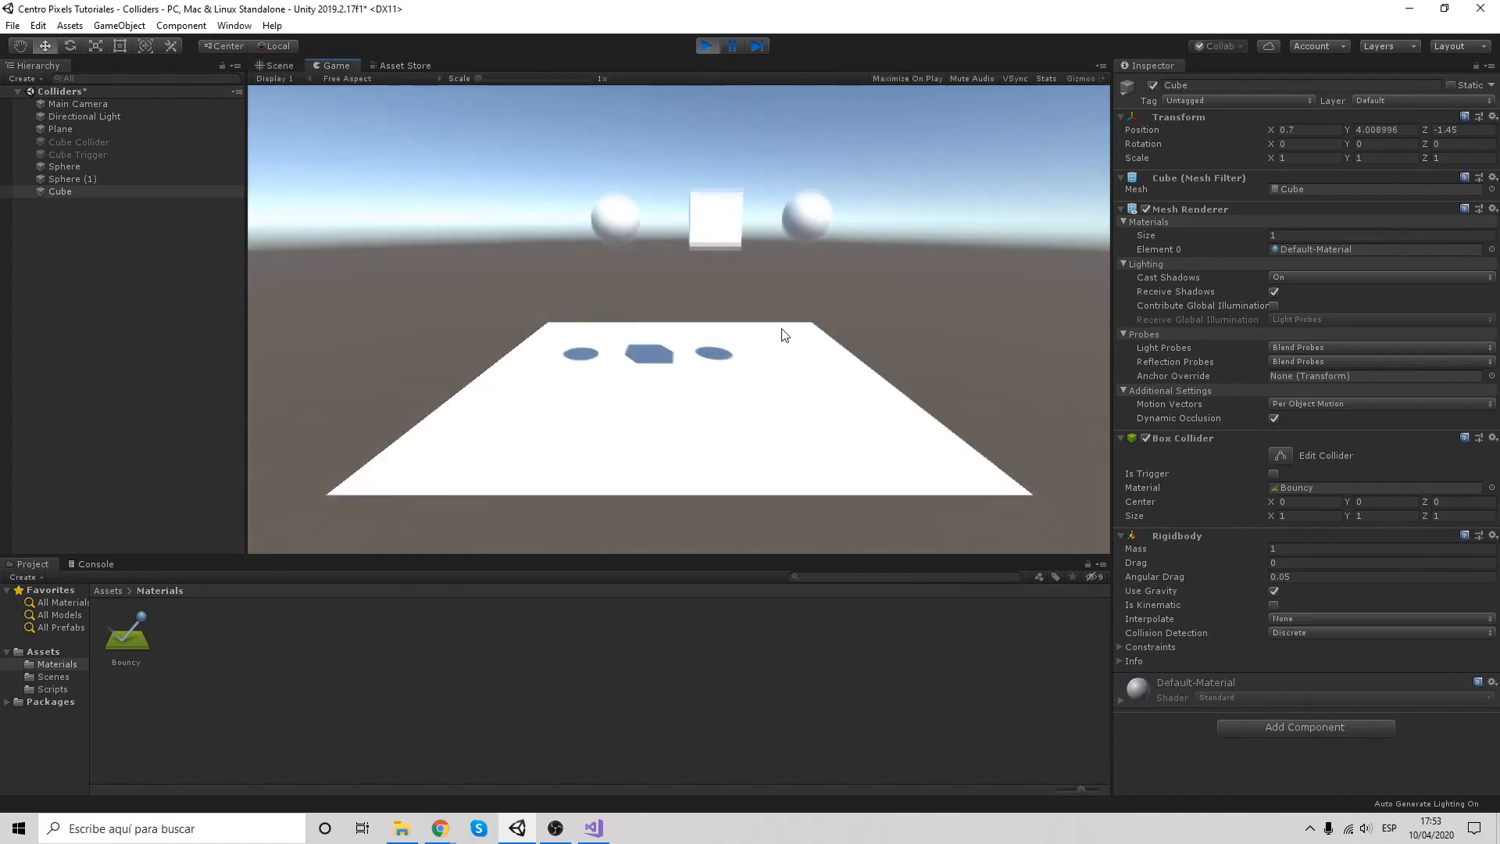